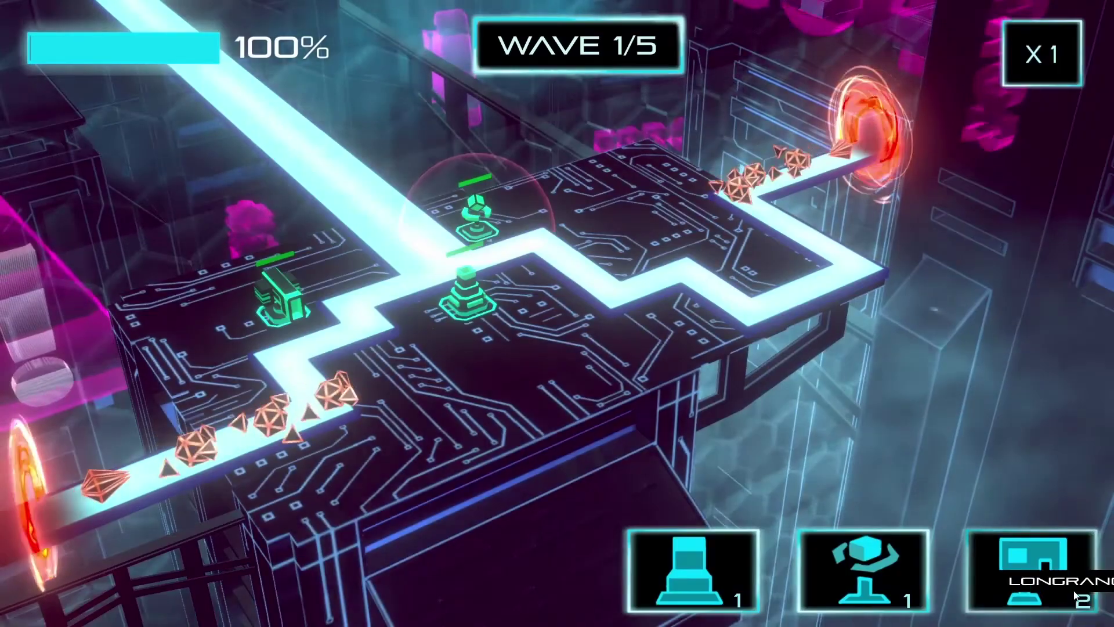
# Drag the long-range tower card onto the glowing circuit-board map during wave one.
pyautogui.moveTo(1032, 566); pyautogui.dragTo(757, 266)
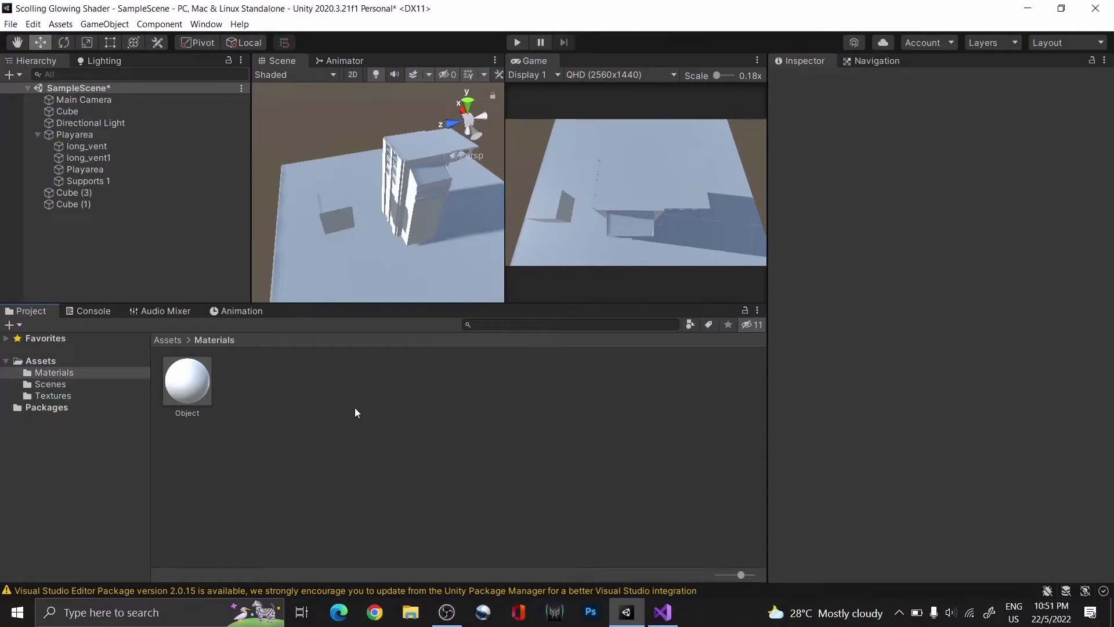
# Create a Standard Surface Shader named Standard-Emissive in the Materials folder.
pyautogui.click(196, 399)
pyautogui.click(269, 385)
pyautogui.rightClick(270, 385)
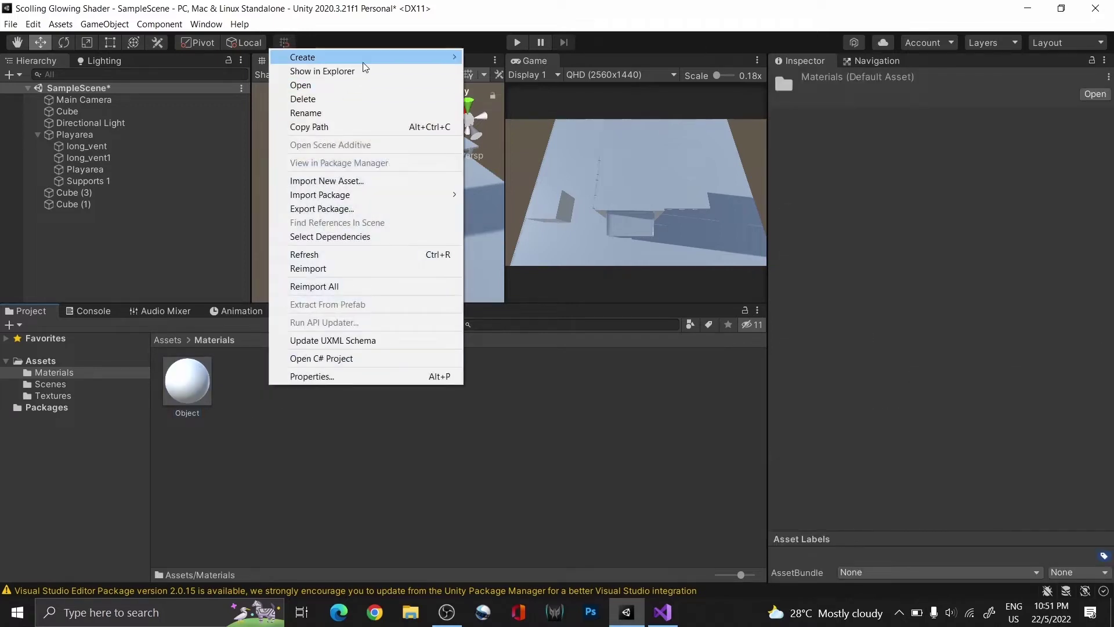
pyautogui.click(641, 103)
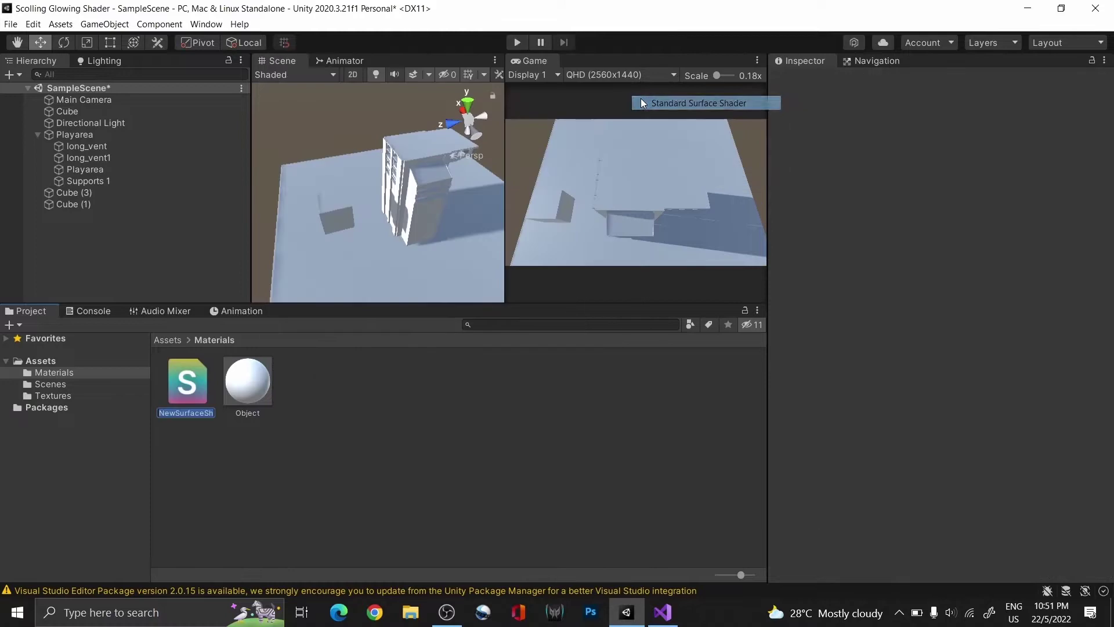
pyautogui.write('Standa')
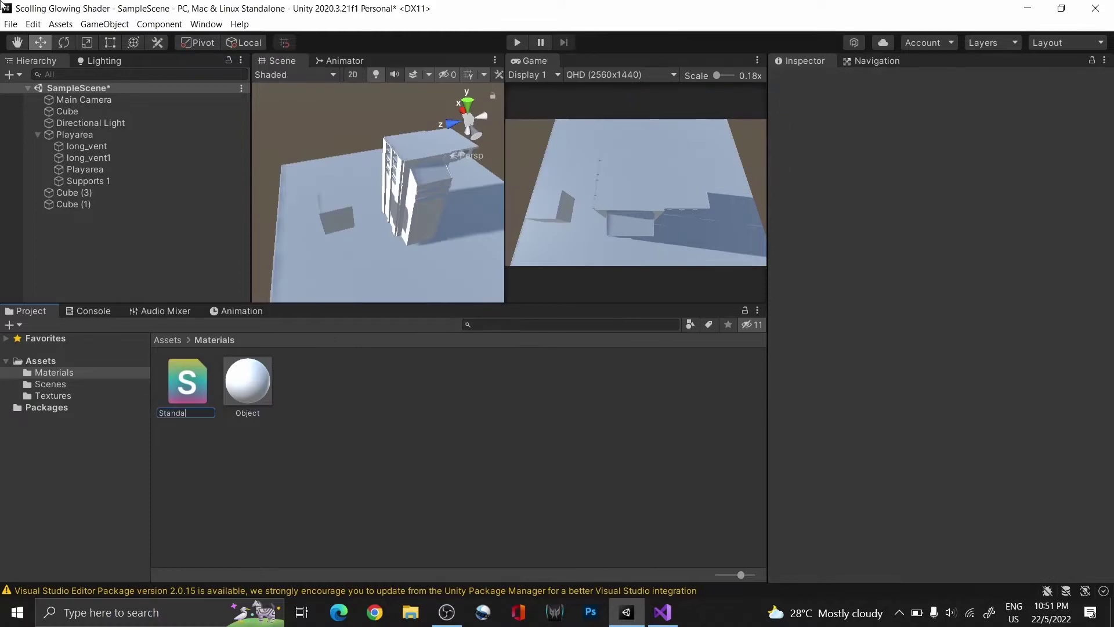
pyautogui.write('Emiss')
pyautogui.write('ive')
pyautogui.press('Return')
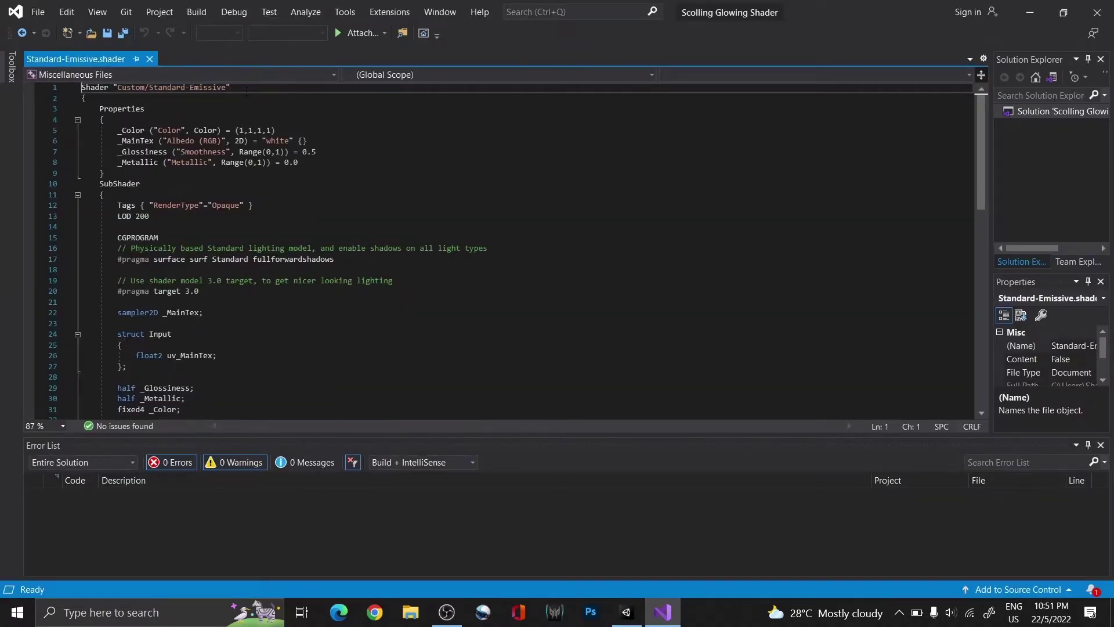
# Select the Object material and look in the Custom group of its Shader list.
pyautogui.click(626, 612)
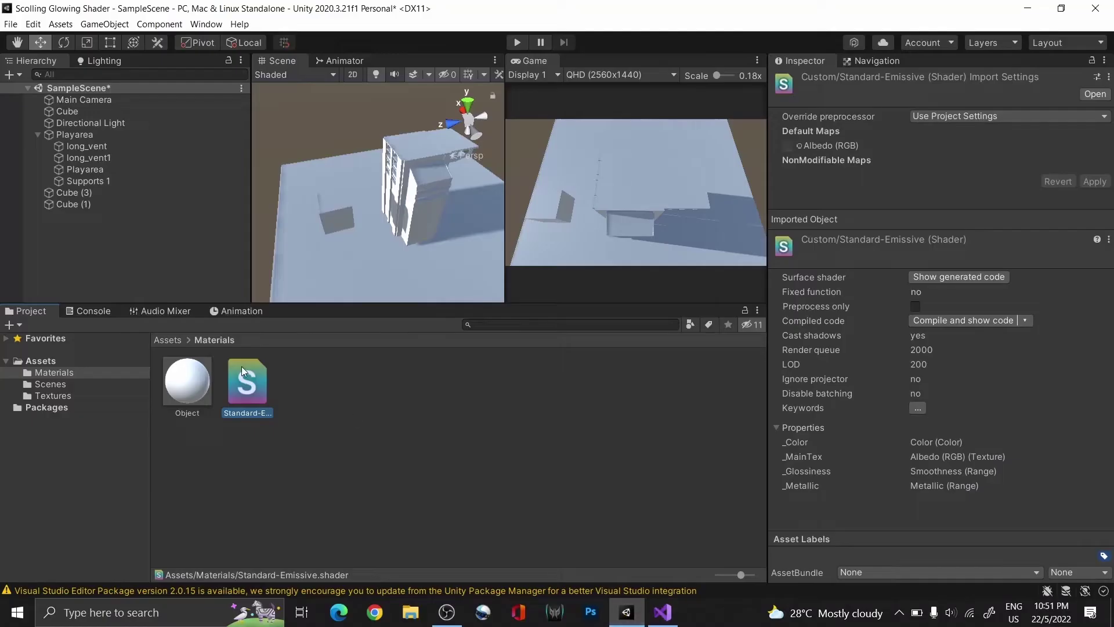
pyautogui.click(182, 391)
pyautogui.click(866, 93)
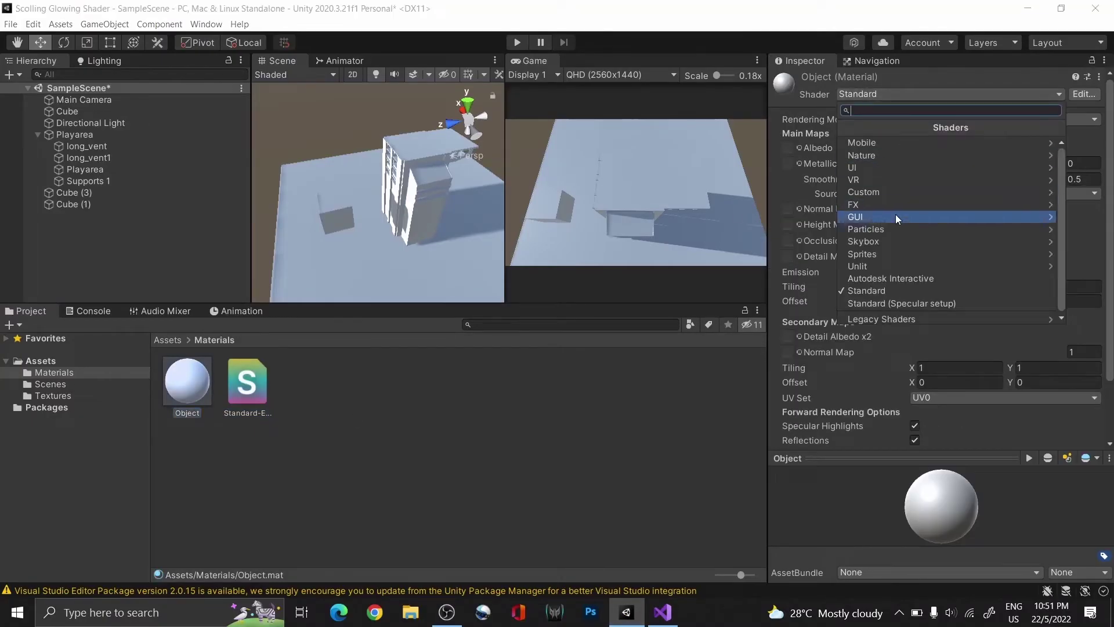
pyautogui.click(890, 195)
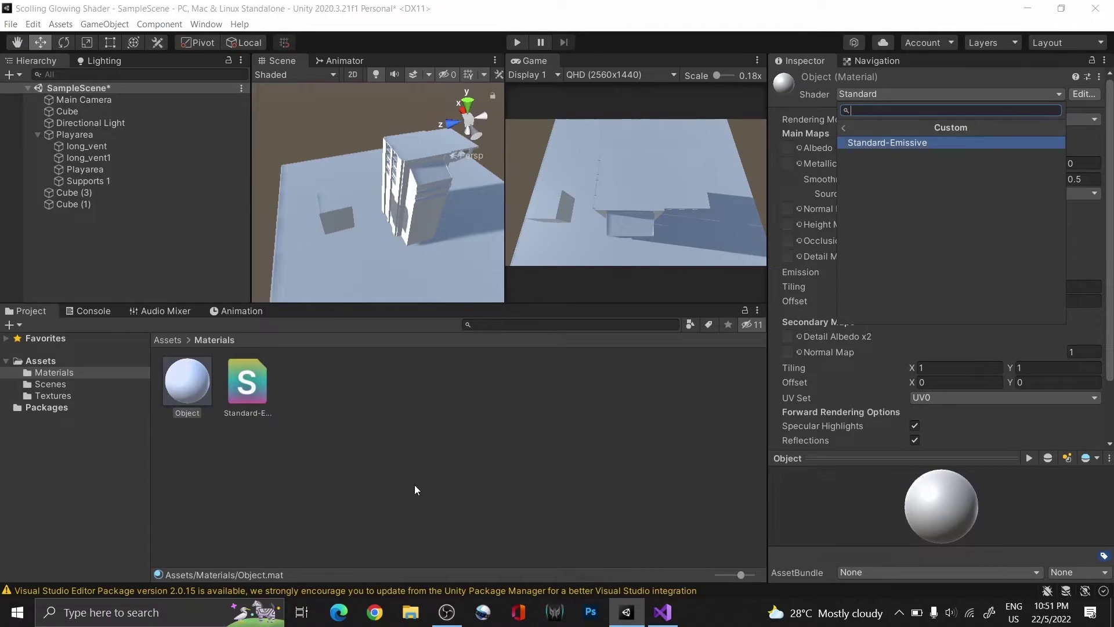
# Delete the 'Custom/' prefix from the shader name and save the file.
pyautogui.click(662, 612)
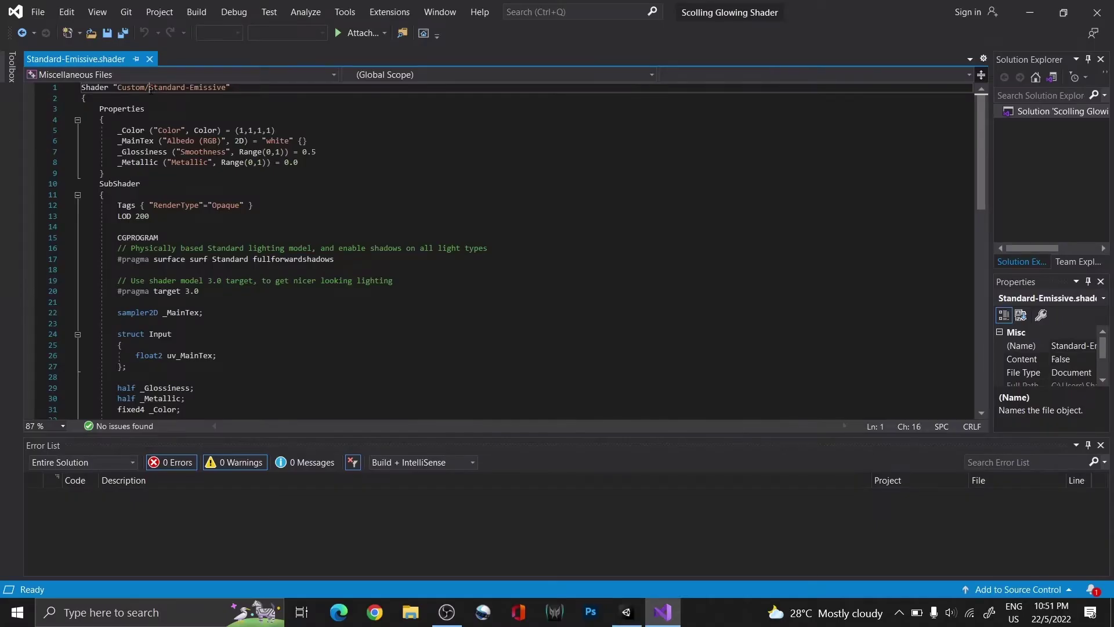
pyautogui.moveTo(149, 87); pyautogui.dragTo(117, 87)
pyautogui.press('BackSpace')
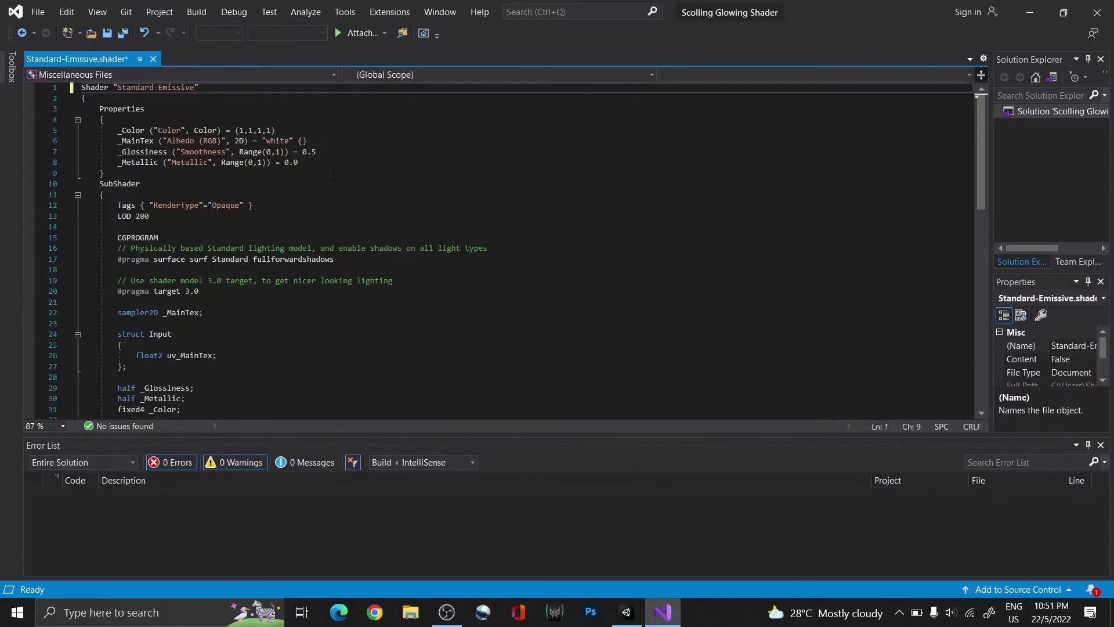
pyautogui.hotkey('ctrl', 's')
# Set the Object material's shader to Standard-Emissive.
pyautogui.click(641, 611)
pyautogui.click(942, 94)
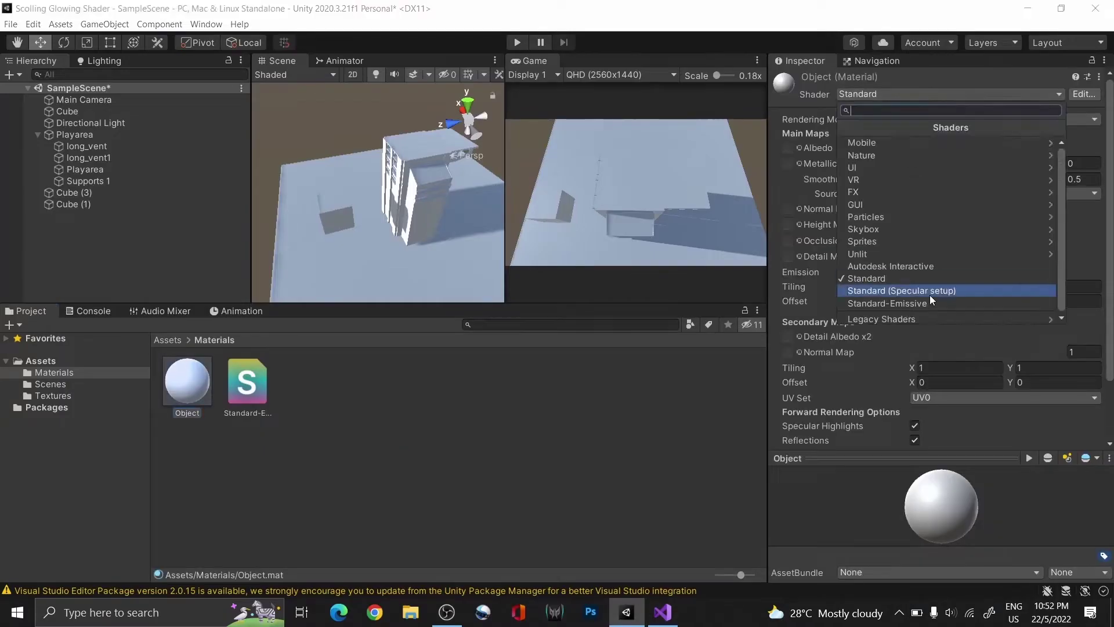
pyautogui.click(928, 300)
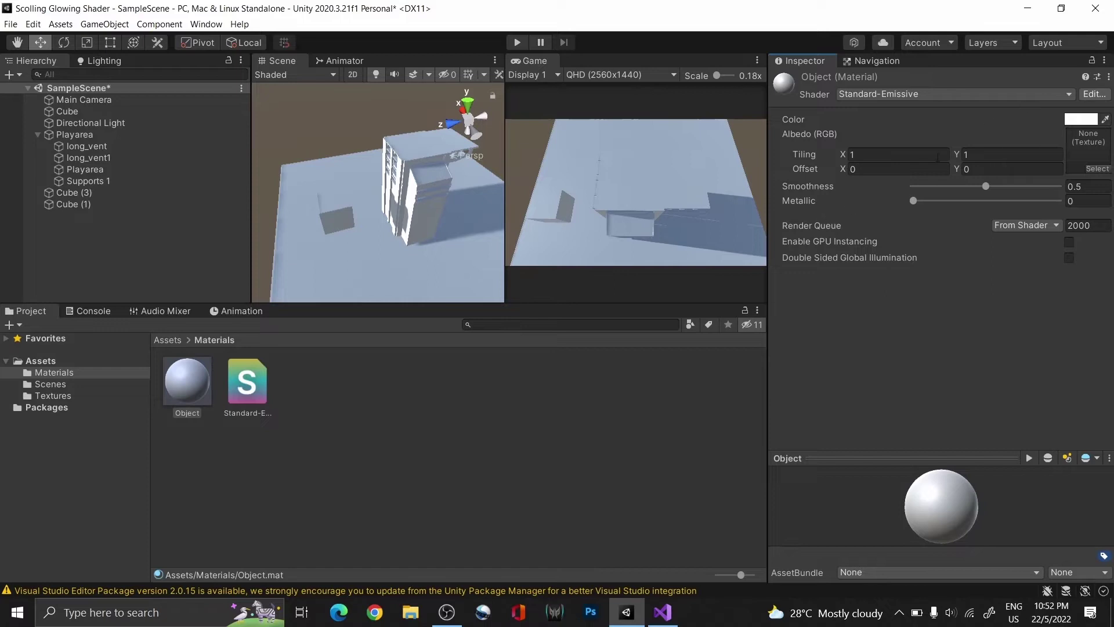
pyautogui.click(663, 612)
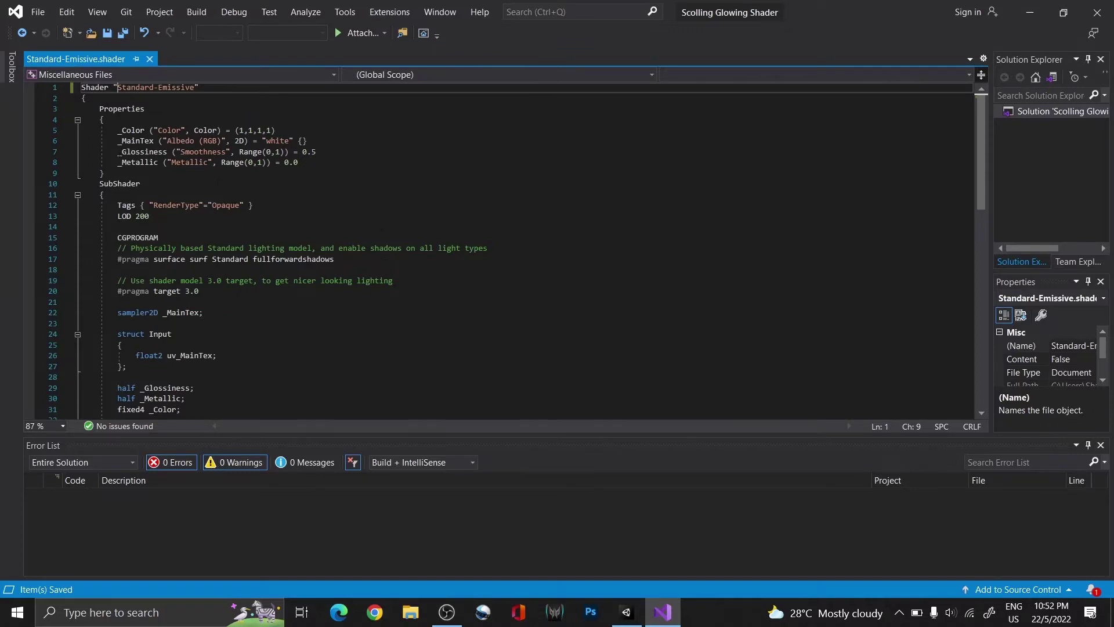
pyautogui.scroll(-5, 506, 253)
pyautogui.scroll(-3, 505, 252)
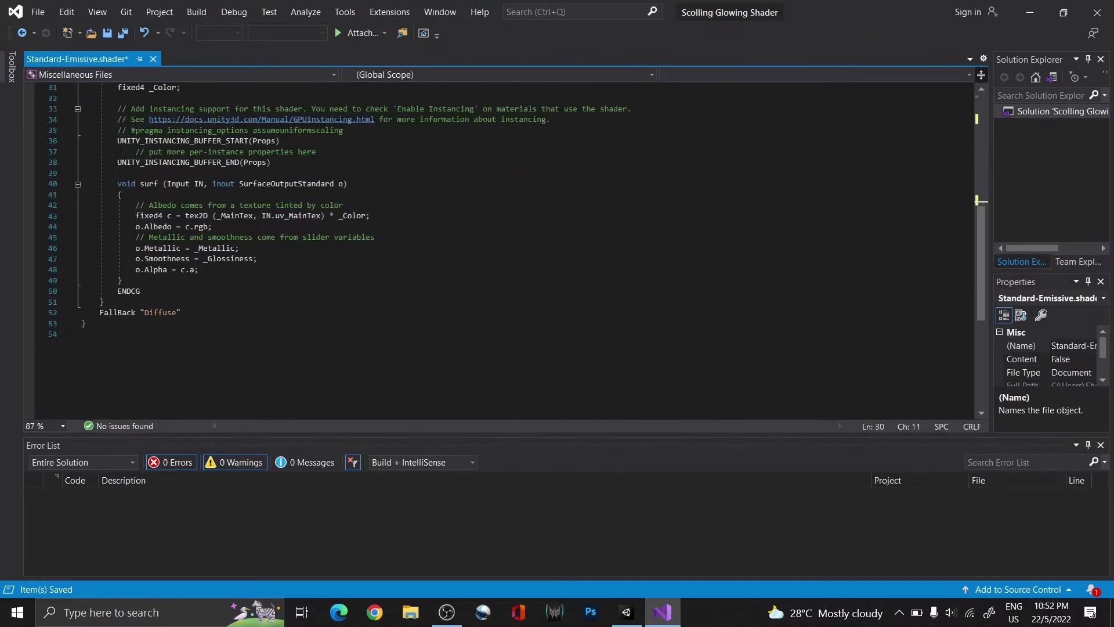
pyautogui.moveTo(80, 247)
pyautogui.mouseDown()
pyautogui.moveTo(261, 260)
pyautogui.moveTo(80, 216)
pyautogui.moveTo(81, 205)
pyautogui.mouseUp()
# Comment out the Glossiness and Metallic code and delete the instancing block.
pyautogui.hotkey('ctrl', 'k')
pyautogui.hotkey('ctrl', 'c')
pyautogui.scroll(3, 505, 252)
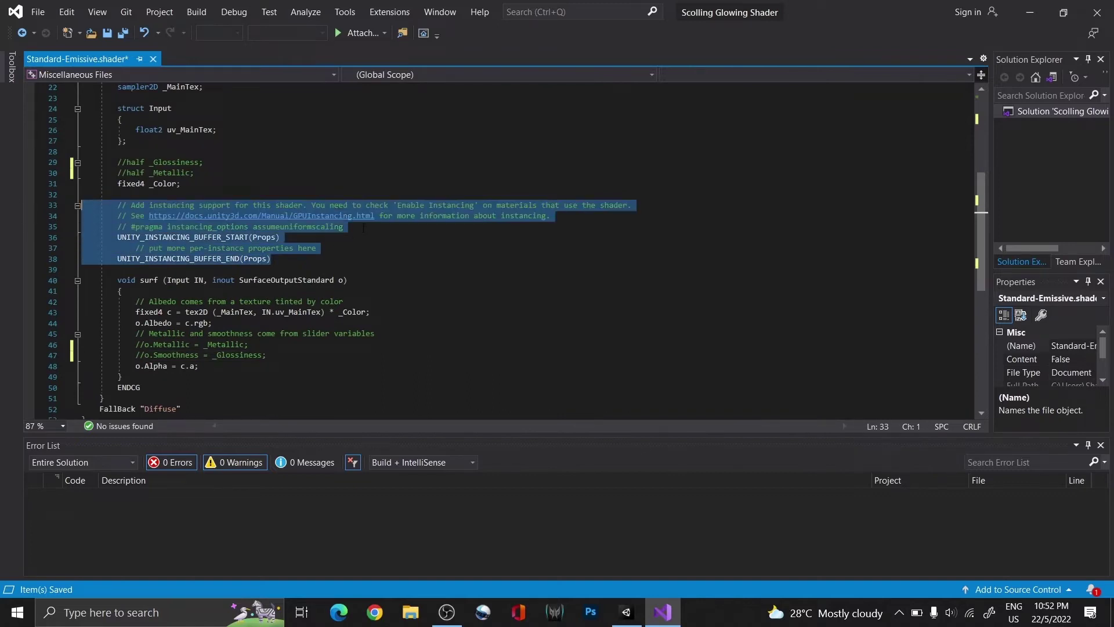
pyautogui.press('BackSpace')
pyautogui.press('BackSpace')
pyautogui.press('BackSpace')
pyautogui.scroll(4, 364, 229)
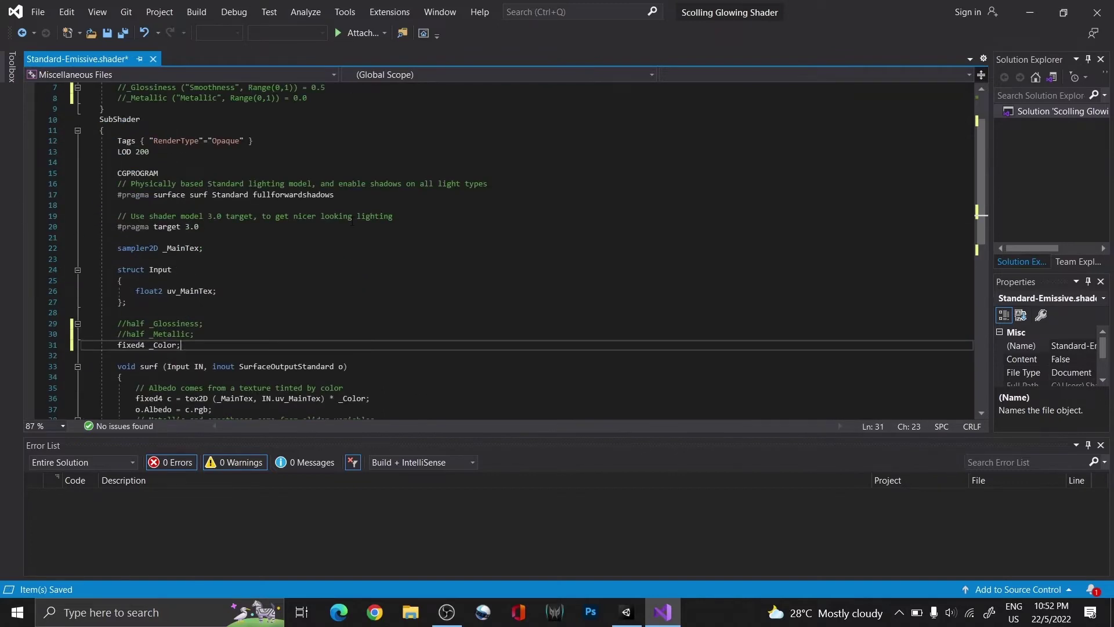
pyautogui.scroll(2, 505, 253)
pyautogui.click(81, 301)
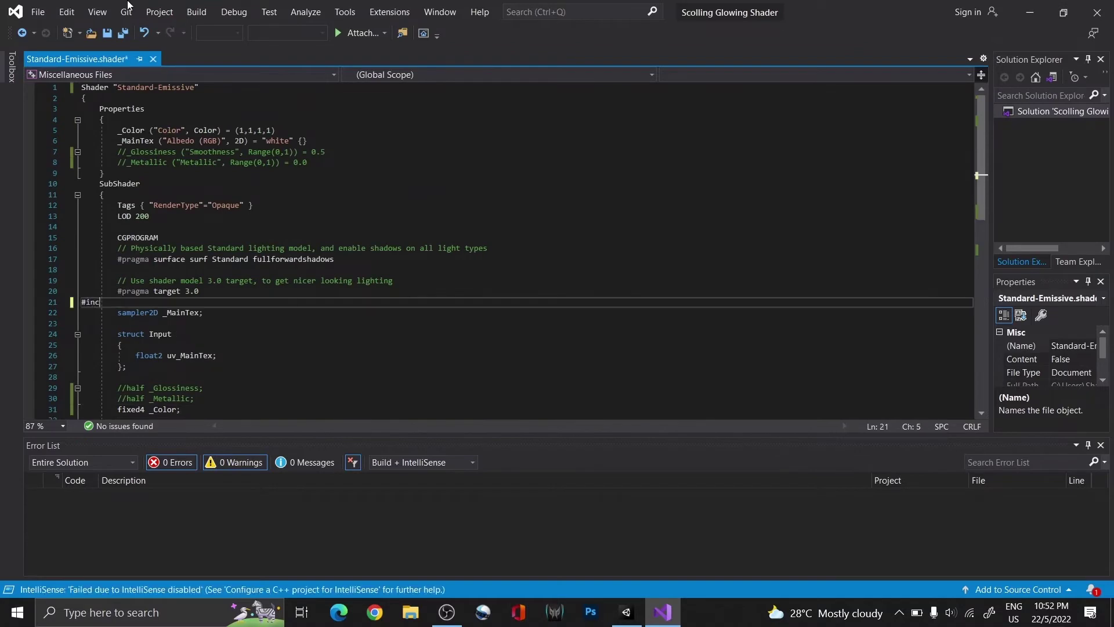
pyautogui.write('#include "UnityPBSLighting.')
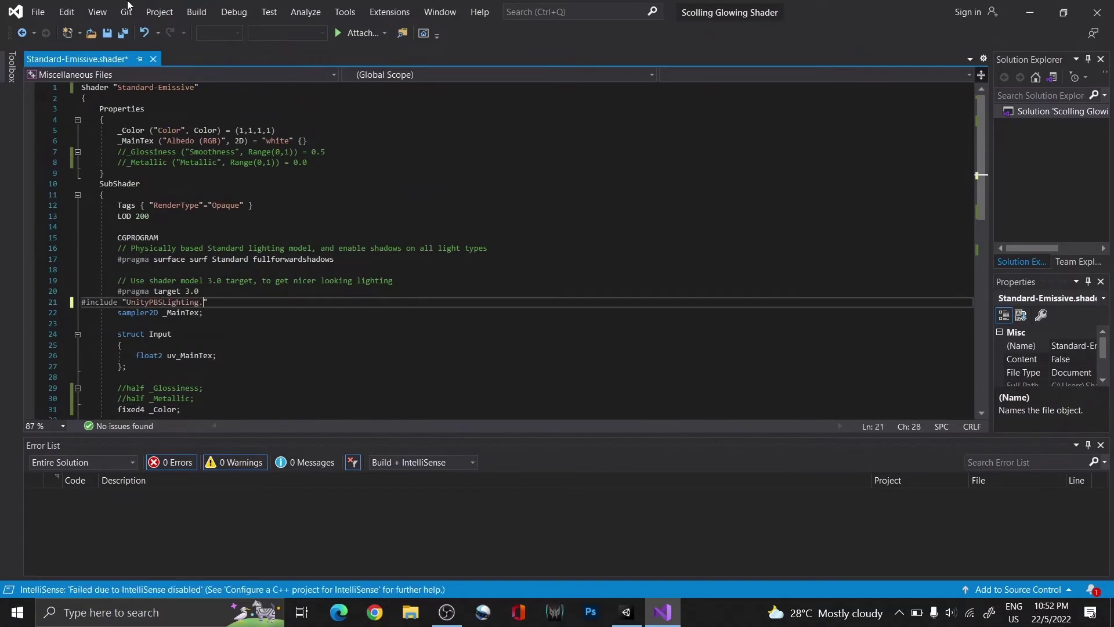
pyautogui.write('cginc')
# Move the lighting pragma below the UnityPBSLighting include and remove fullforwardshadows.
pyautogui.moveTo(82, 248); pyautogui.dragTo(335, 258)
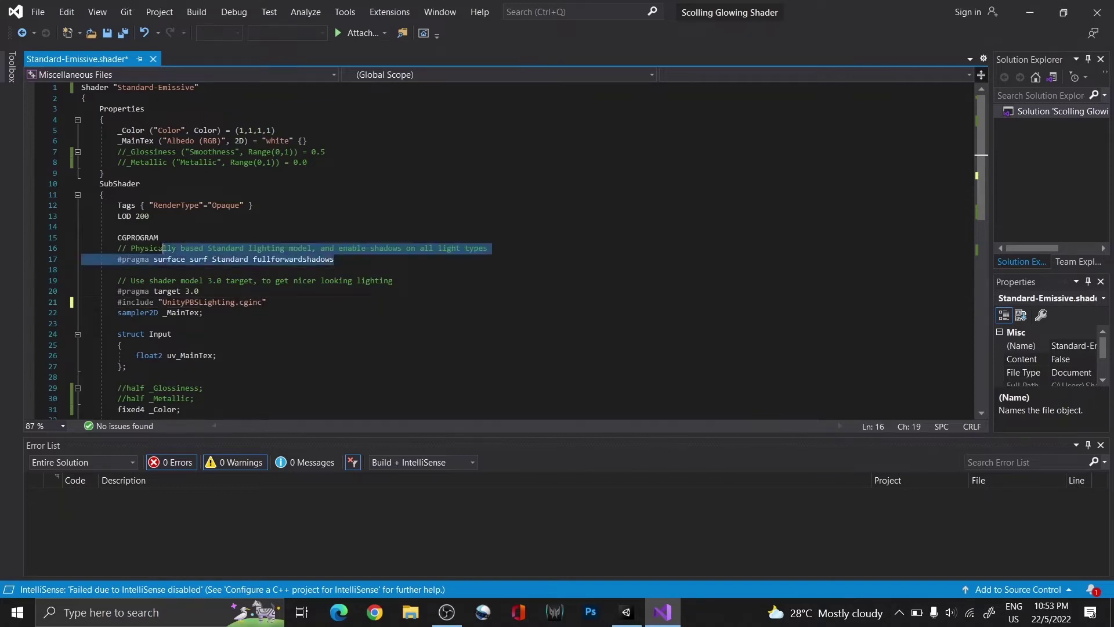
pyautogui.press('Delete')
pyautogui.click(288, 294)
pyautogui.hotkey('ctrl', 'v')
pyautogui.hotkey('ctrl', 'shift', 'Left')
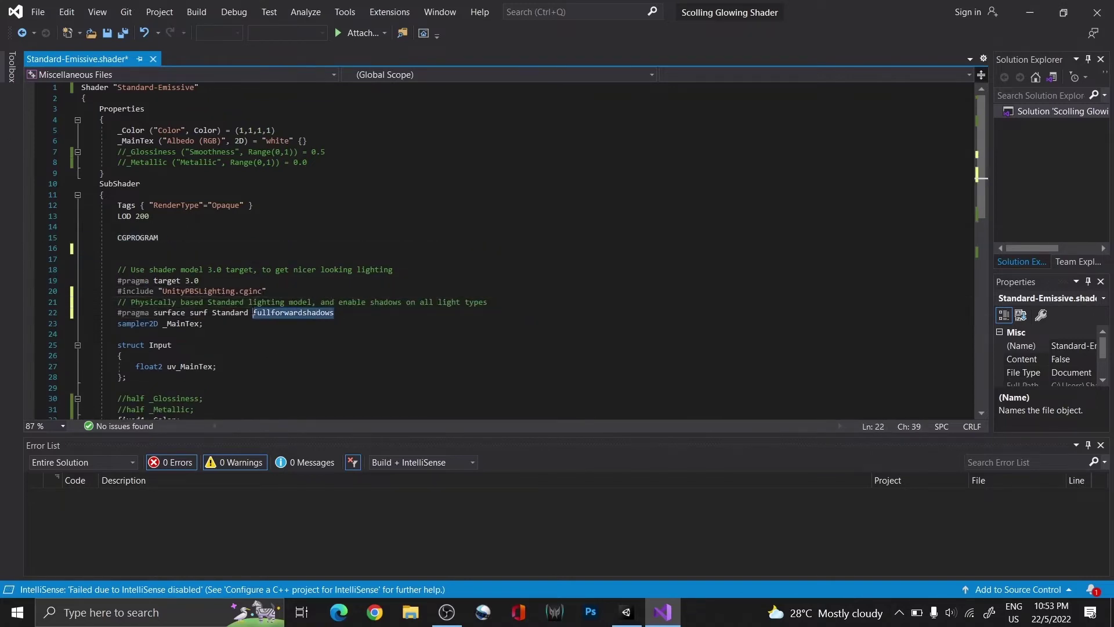
pyautogui.press('BackSpace')
# Add a "Queue" = "Geometry" tag, with each tag on its own indented line.
pyautogui.click(150, 205)
pyautogui.write('"Queue" = "')
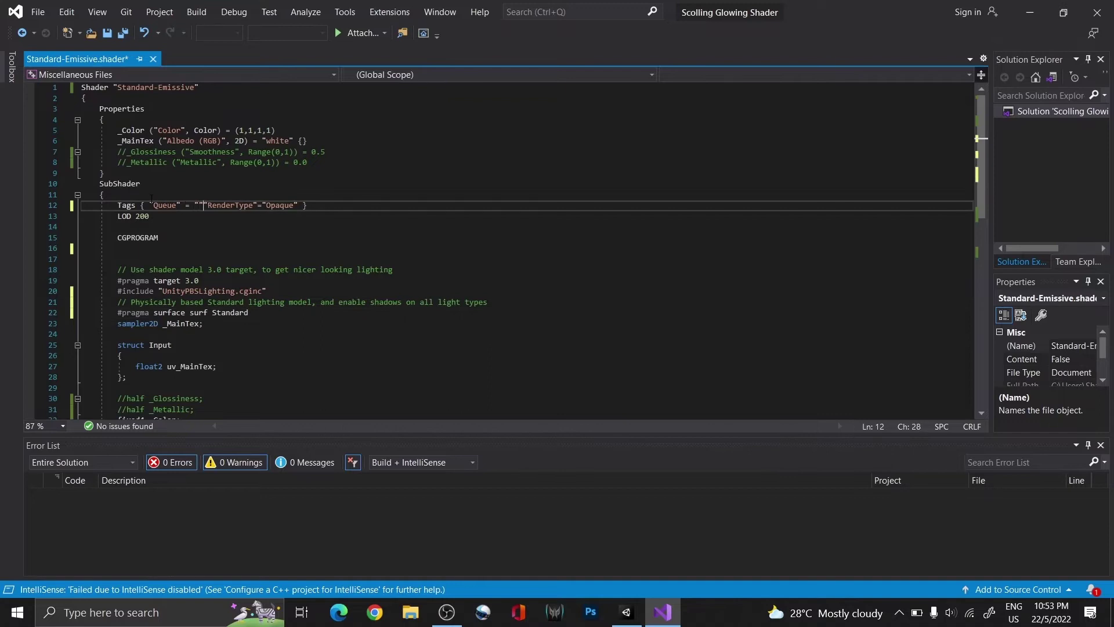
pyautogui.write('Geometry')
pyautogui.press('Return')
pyautogui.click(136, 205)
pyautogui.press('Return')
pyautogui.press('Return')
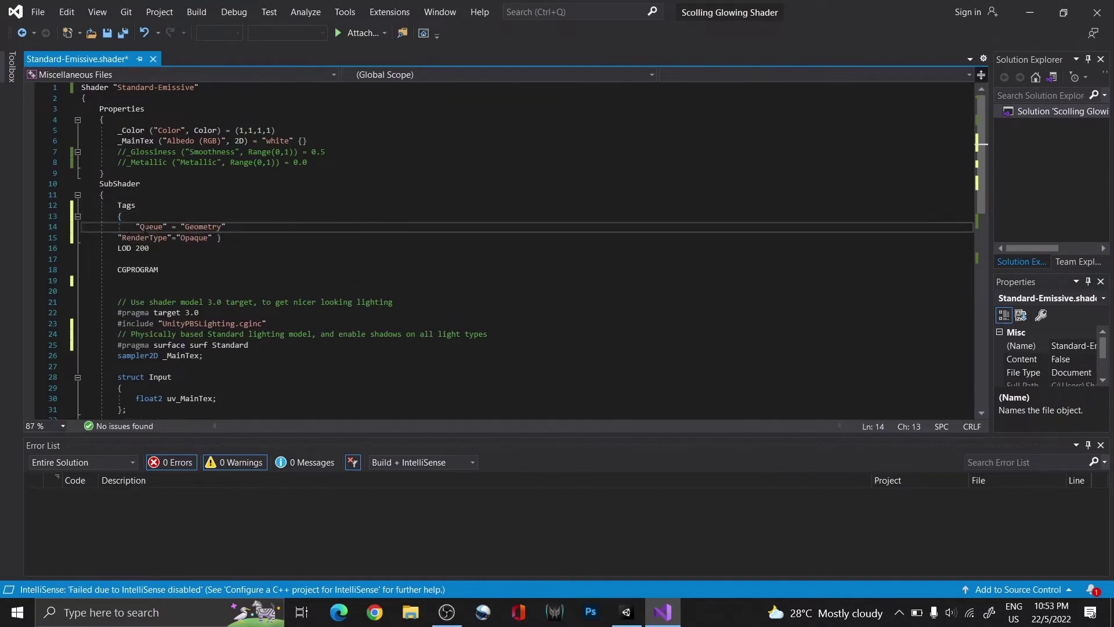
pyautogui.click(217, 237)
pyautogui.press('Return')
pyautogui.moveTo(116, 226); pyautogui.dragTo(224, 237)
pyautogui.press('Tab')
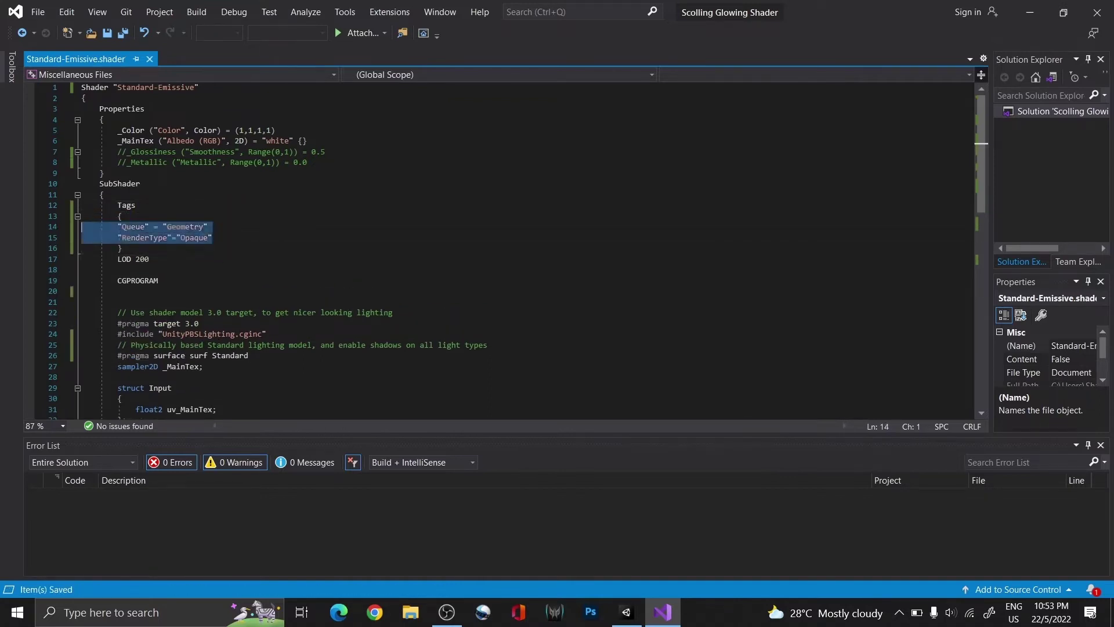
# Save the shader and rename the _MainTex property to _Albedo.
pyautogui.click(237, 252)
pyautogui.hotkey('ctrl', 's')
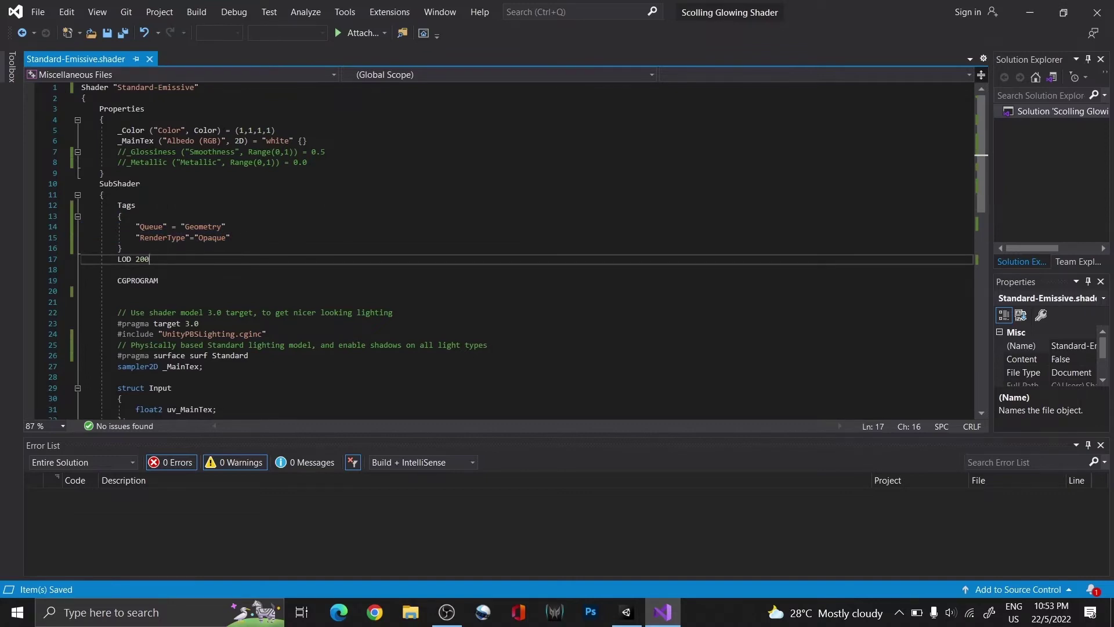
pyautogui.doubleClick(140, 140)
pyautogui.write('Albedo')
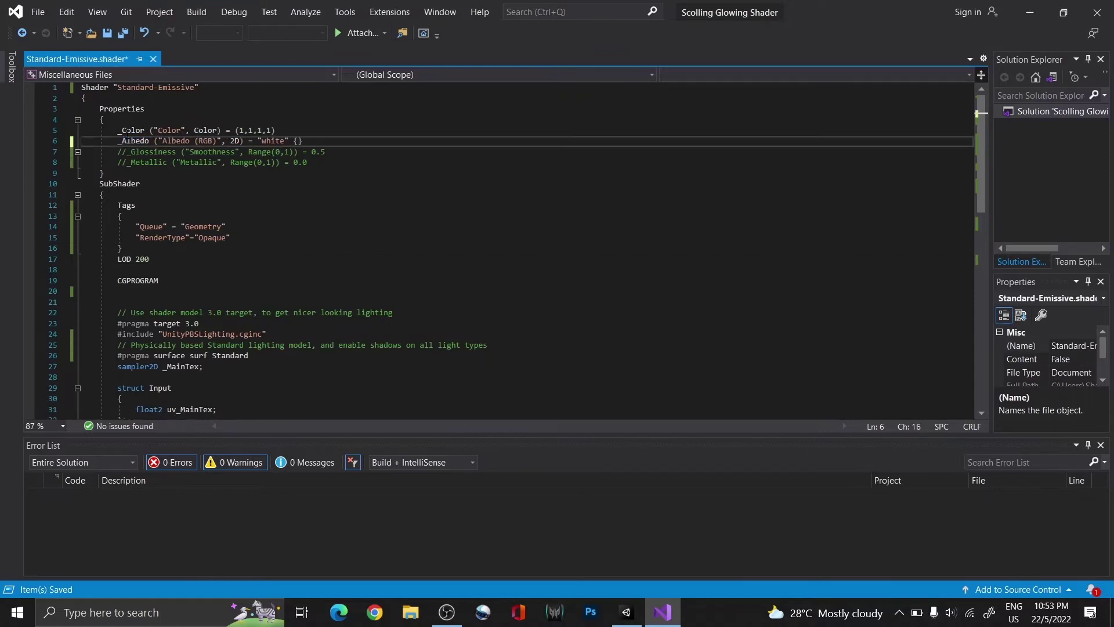
pyautogui.click(216, 140)
pyautogui.write(', Alpha()')
pyautogui.press('Left')
pyautogui.write('A')
pyautogui.doubleClick(281, 141)
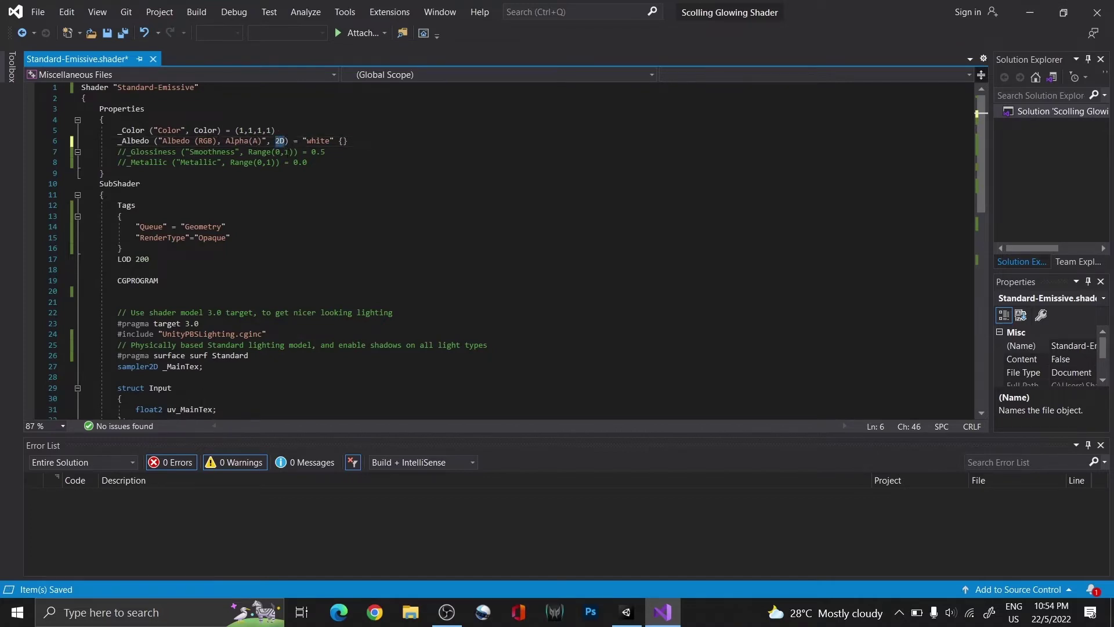
pyautogui.press('Down')
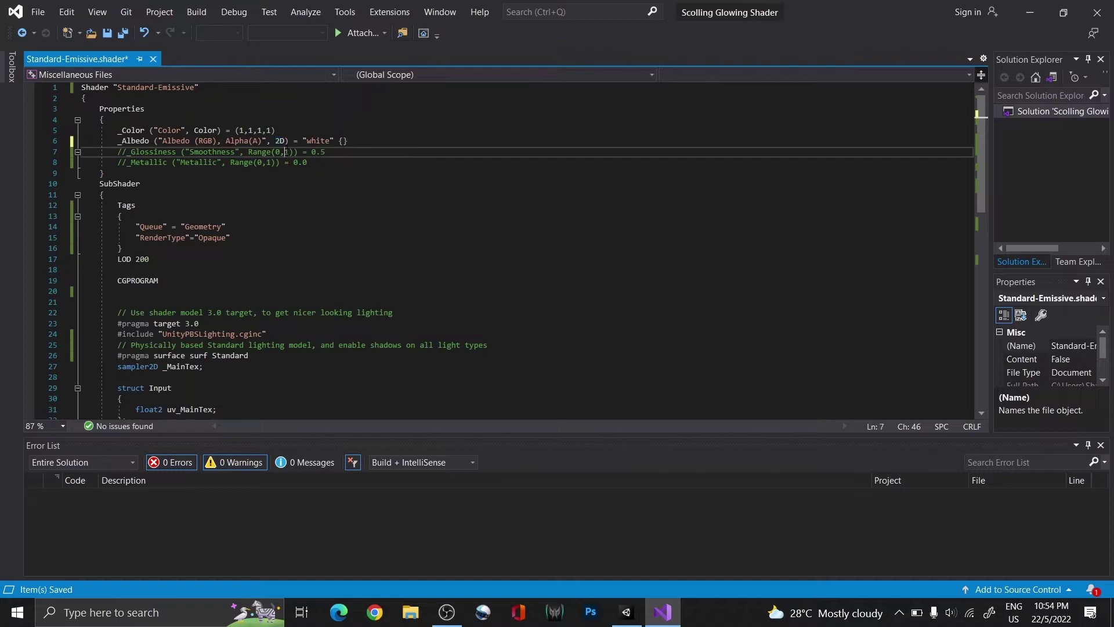
# Rename uv_MainTex to uv_Albedo and the sampled colour c to albedo.
pyautogui.doubleClick(135, 140)
pyautogui.scroll(-5, 522, 262)
pyautogui.doubleClick(191, 237)
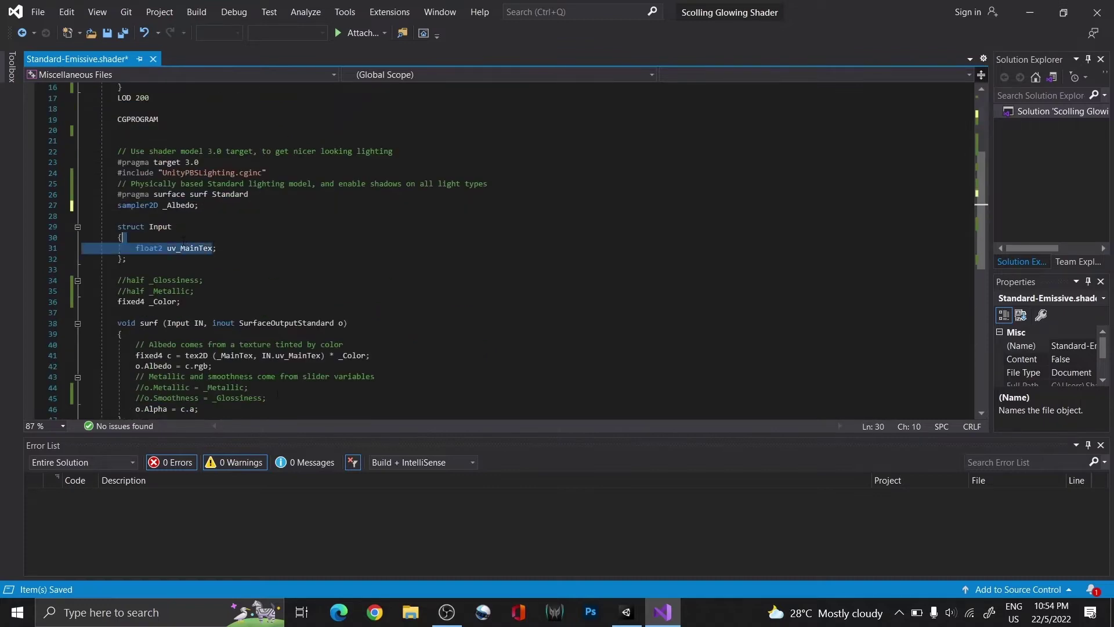
pyautogui.write('uv_Albedo')
pyautogui.scroll(-5, 523, 262)
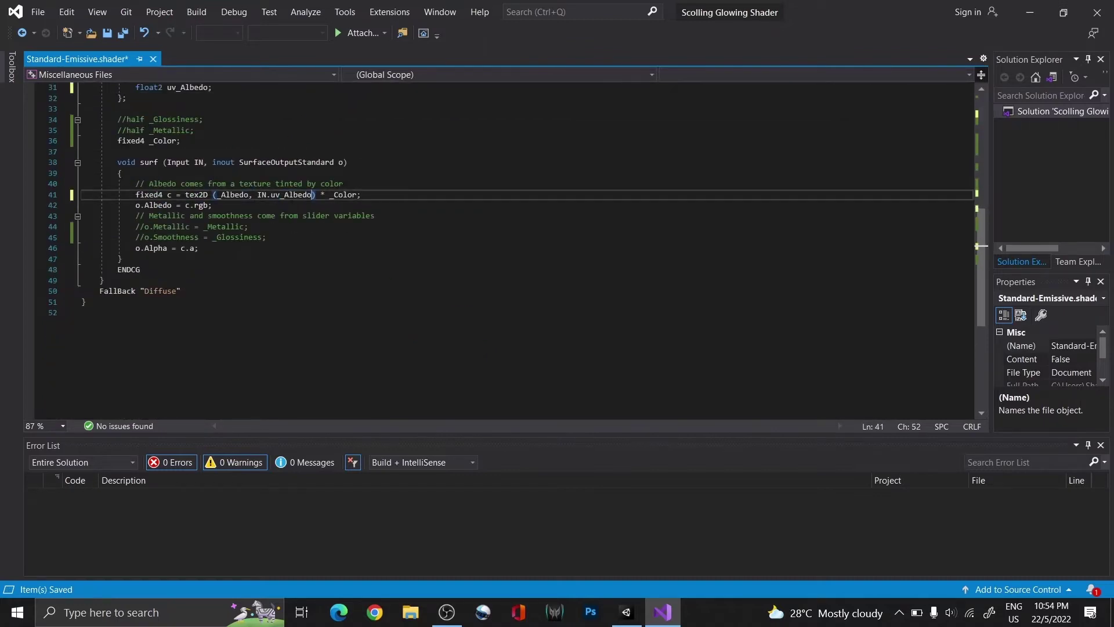
pyautogui.scroll(3, 980, 246)
pyautogui.doubleClick(168, 226)
pyautogui.write('albedo')
pyautogui.doubleClick(179, 227)
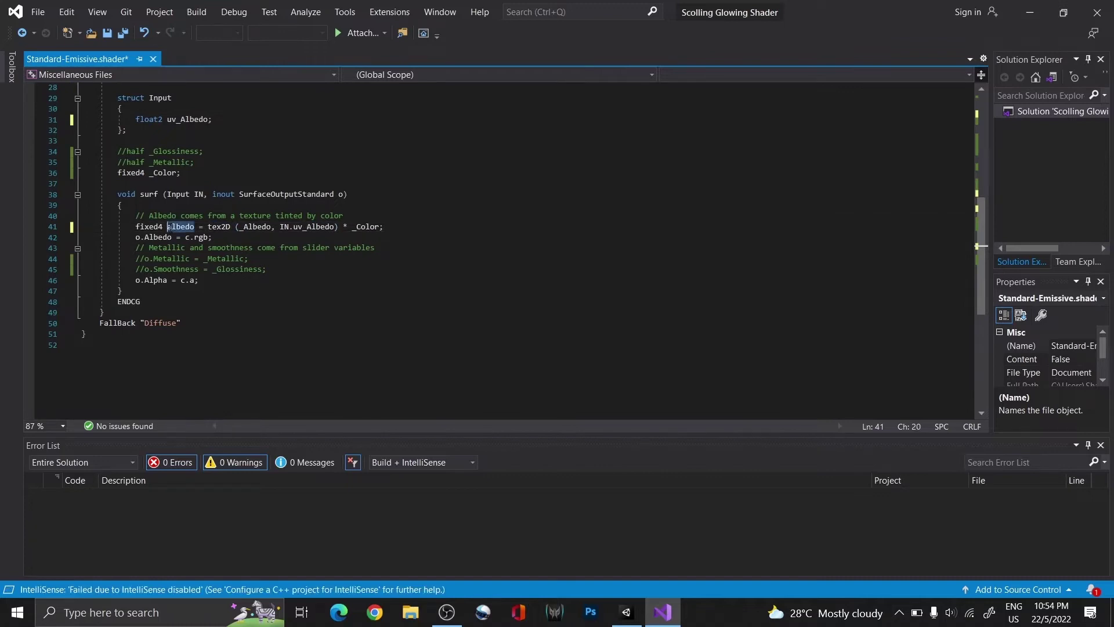
pyautogui.write('albedo')
pyautogui.doubleClick(184, 280)
pyautogui.write('albedo')
# Move the * _Color tint onto o.Albedo and make _Color a float4.
pyautogui.moveTo(380, 227); pyautogui.dragTo(343, 226)
pyautogui.hotkey('ctrl', 'c')
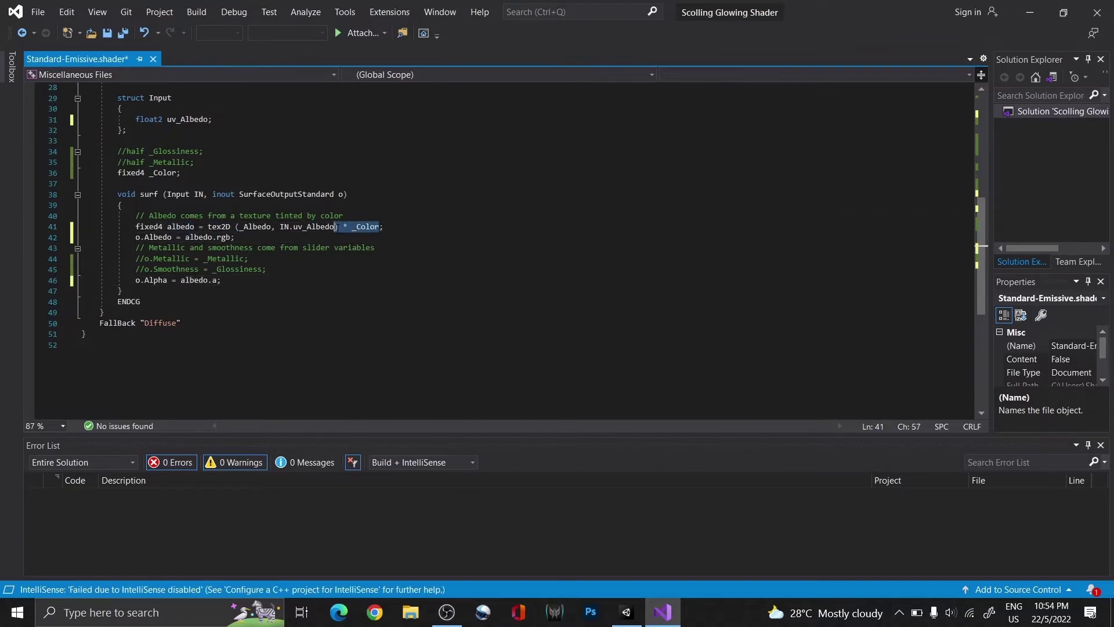
pyautogui.press('Delete')
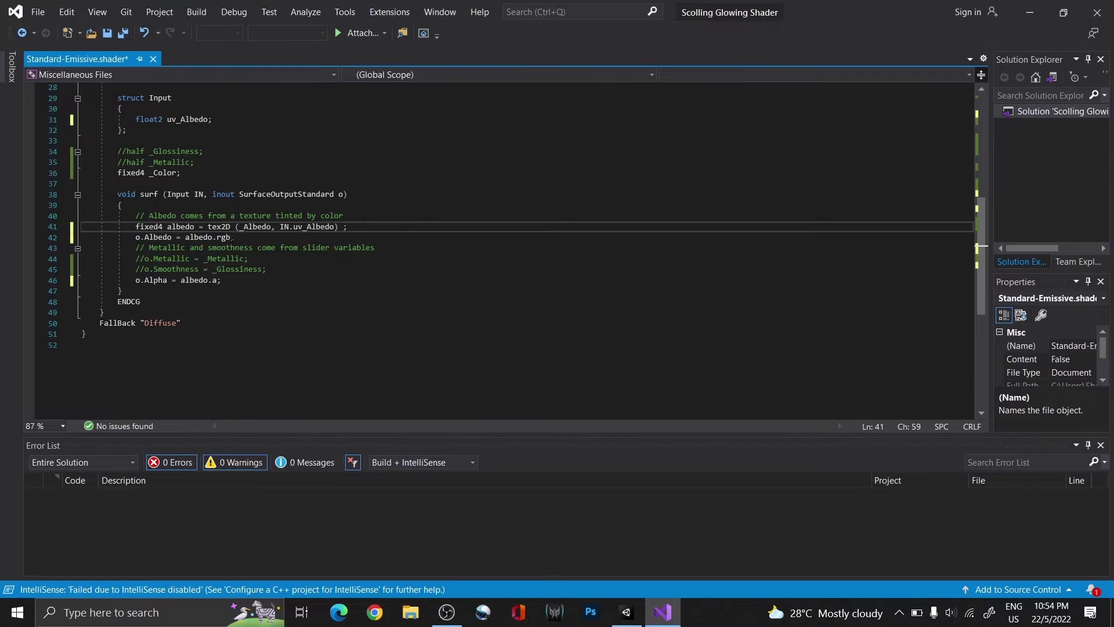
pyautogui.click(230, 237)
pyautogui.hotkey('ctrl', 'v')
pyautogui.scroll(3, 331, 235)
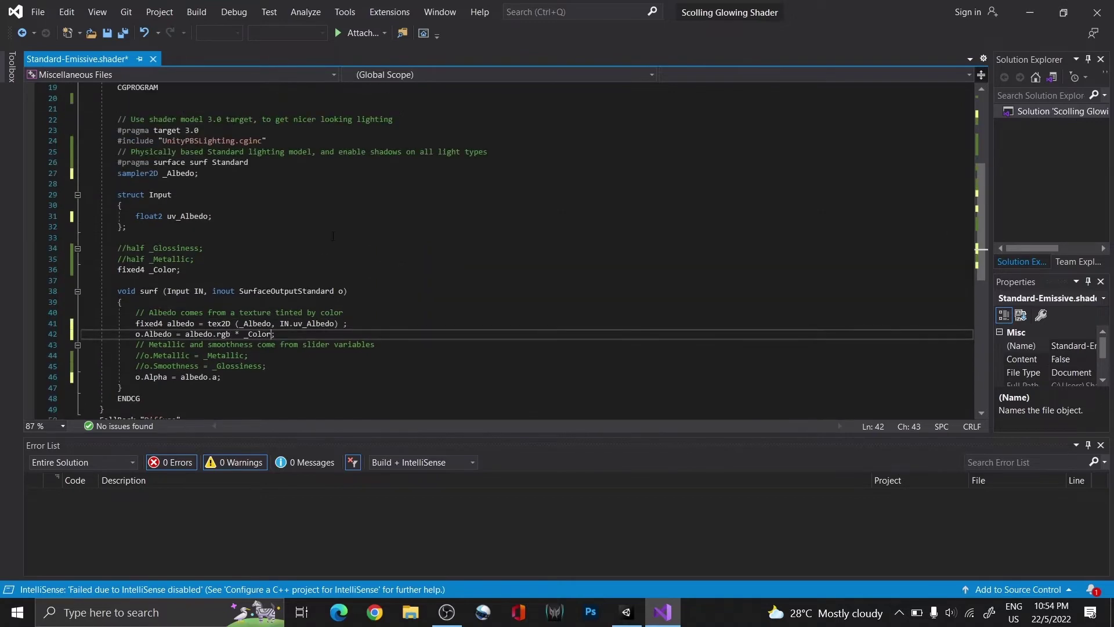
pyautogui.moveTo(145, 270); pyautogui.dragTo(123, 269)
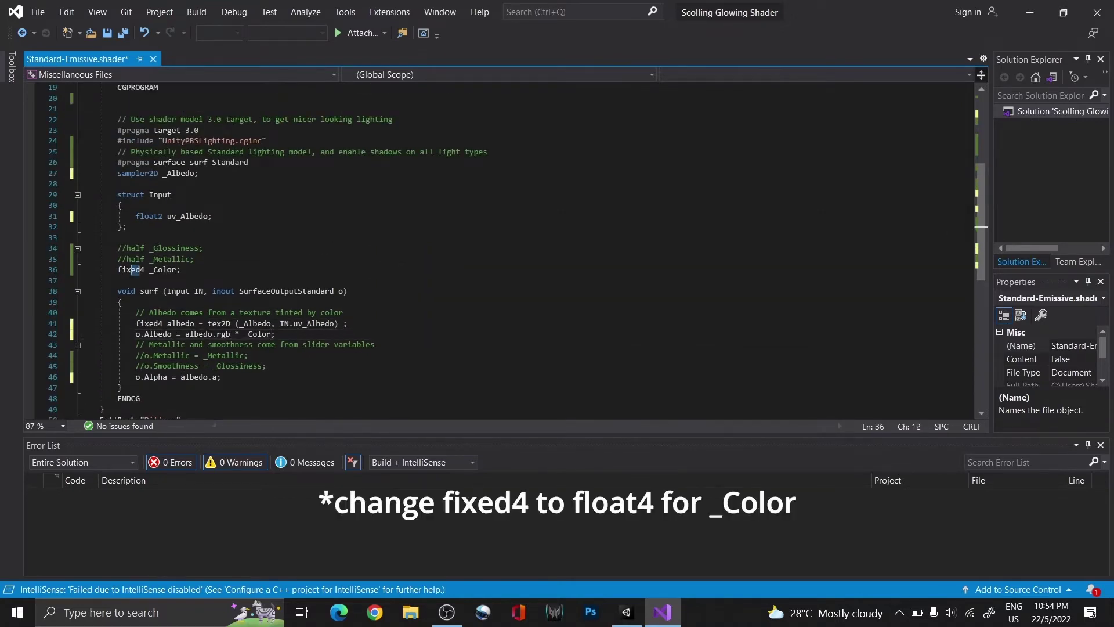
pyautogui.write('loat')
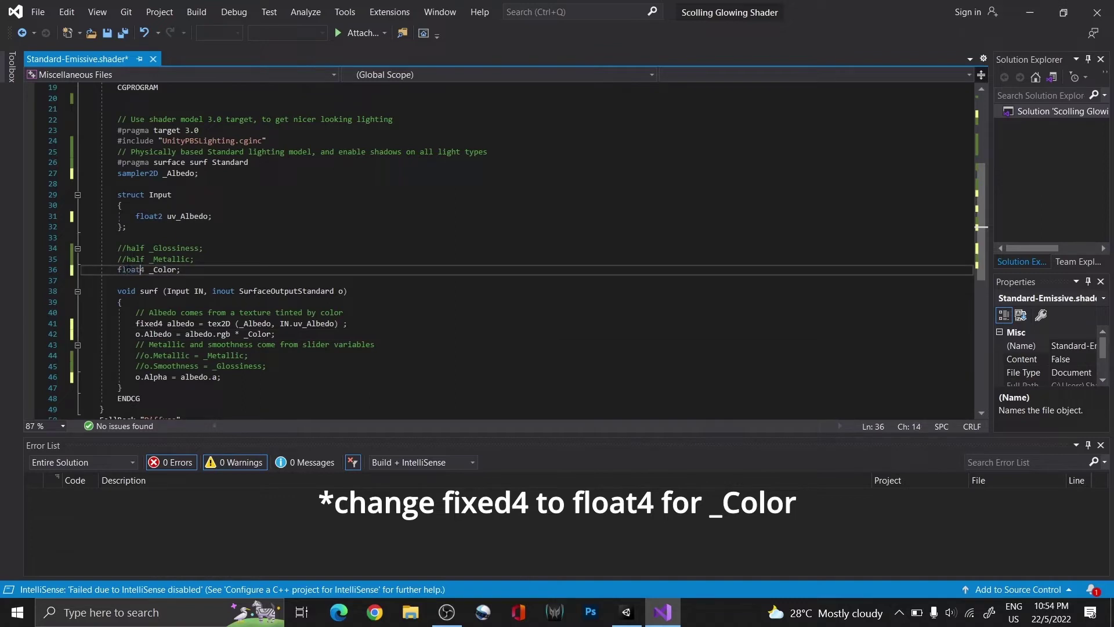
pyautogui.scroll(3, 981, 228)
pyautogui.moveTo(199, 269)
pyautogui.mouseDown()
pyautogui.moveTo(118, 269)
pyautogui.moveTo(118, 365)
pyautogui.mouseUp()
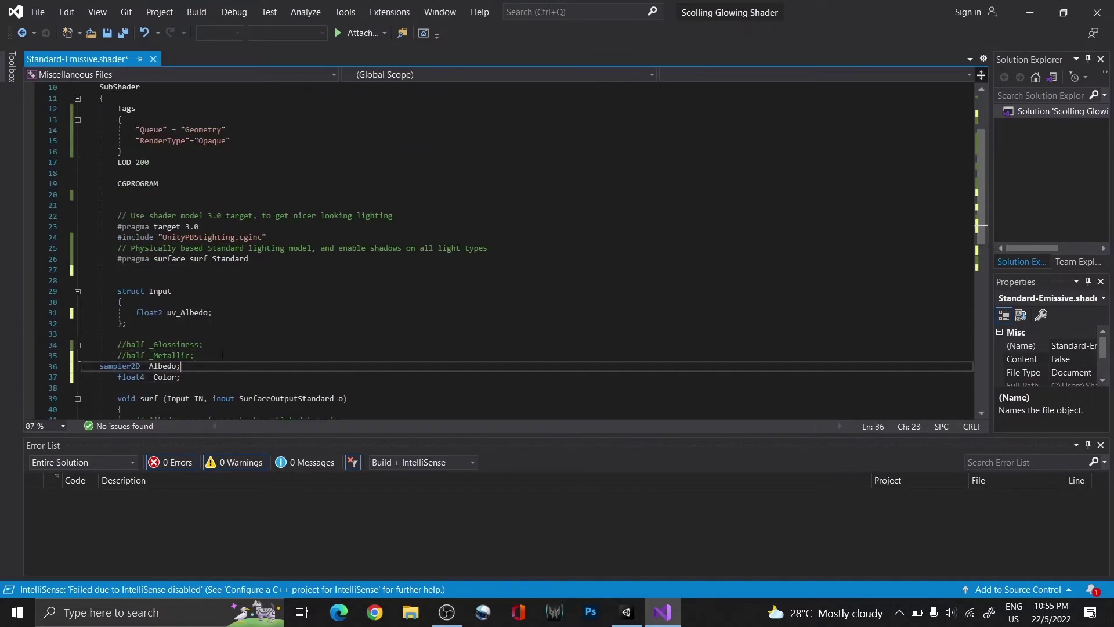
pyautogui.scroll(-5, 523, 261)
# Save the reordered declarations and move o.Alpha up under o.Albedo.
pyautogui.hotkey('ctrl', 's')
pyautogui.click(221, 323)
pyautogui.hotkey('alt', 'Up')
pyautogui.hotkey('alt', 'Up')
pyautogui.hotkey('alt', 'Up')
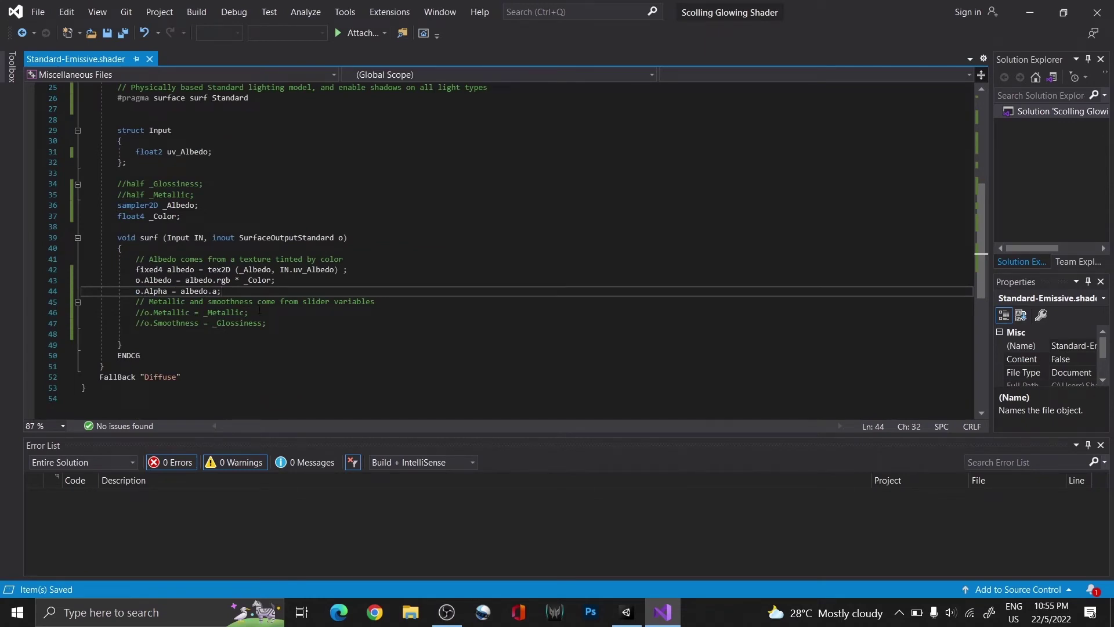
pyautogui.scroll(8, 260, 310)
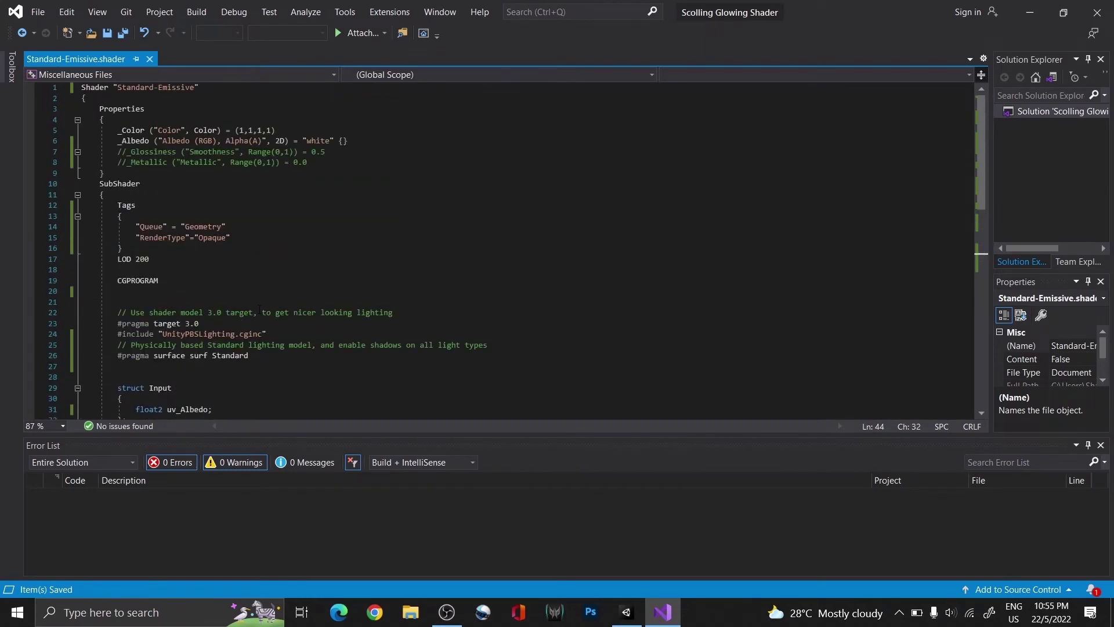
pyautogui.click(380, 142)
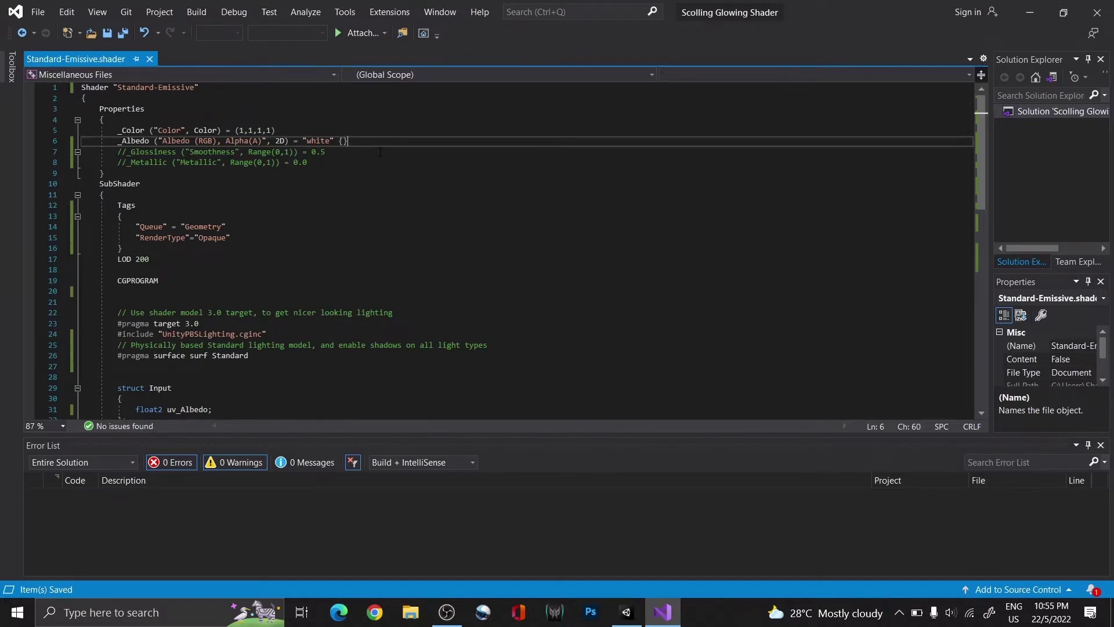
# Add _Normal ("bump") and _MaskMap ("black") 2D texture properties below _Albedo.
pyautogui.press('Return')
pyautogui.press('Return')
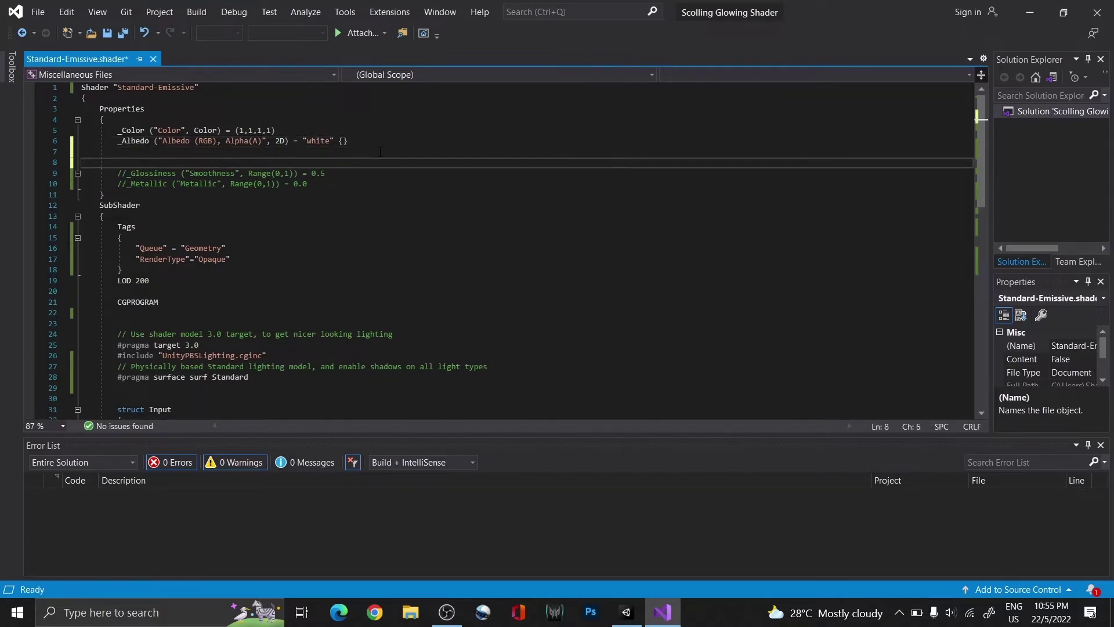
pyautogui.write('_Normal(""Normal(RGB')
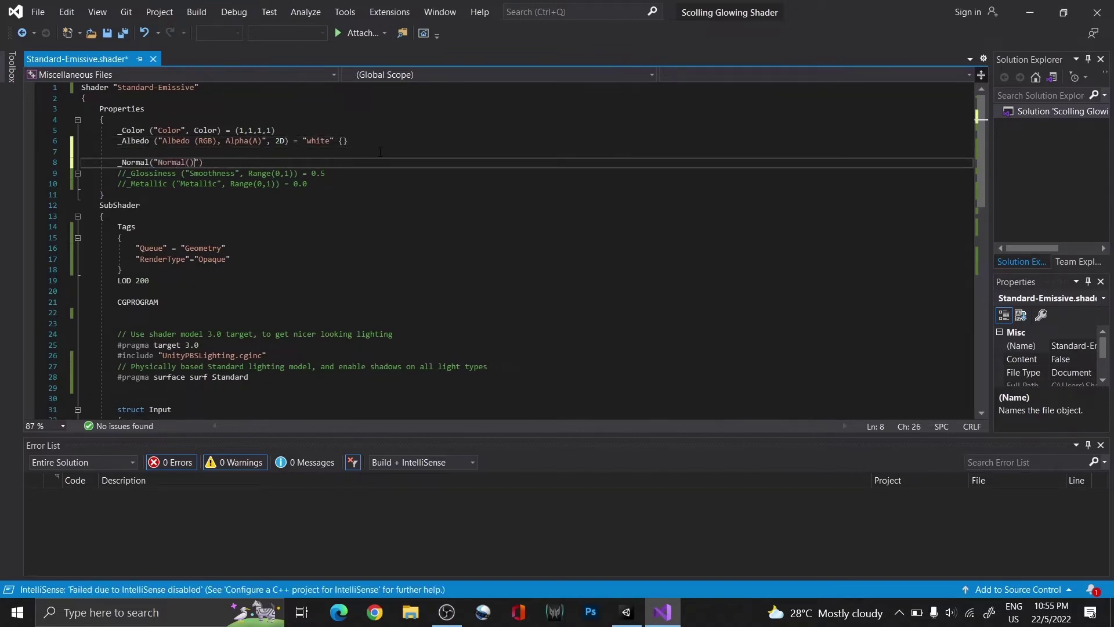
pyautogui.write(')", 2D')
pyautogui.write('"bump"')
pyautogui.write(' {}')
pyautogui.press('Return')
pyautogui.press('Return')
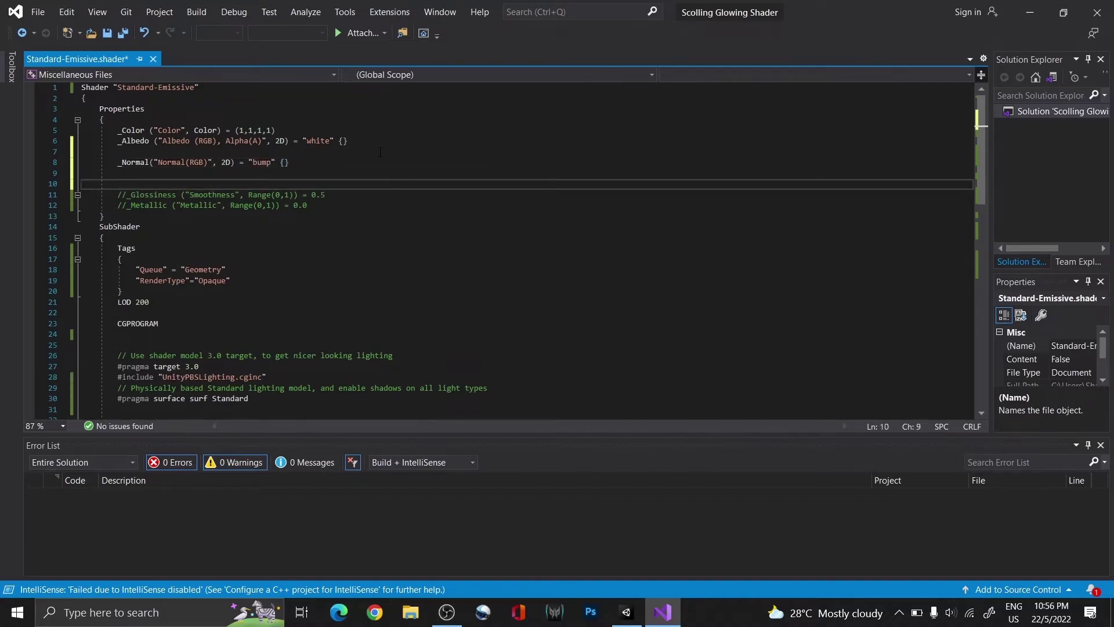
pyautogui.write('_MaskMa')
pyautogui.write('p()')
pyautogui.write('"M')
pyautogui.write('as')
pyautogui.write('k Map ()')
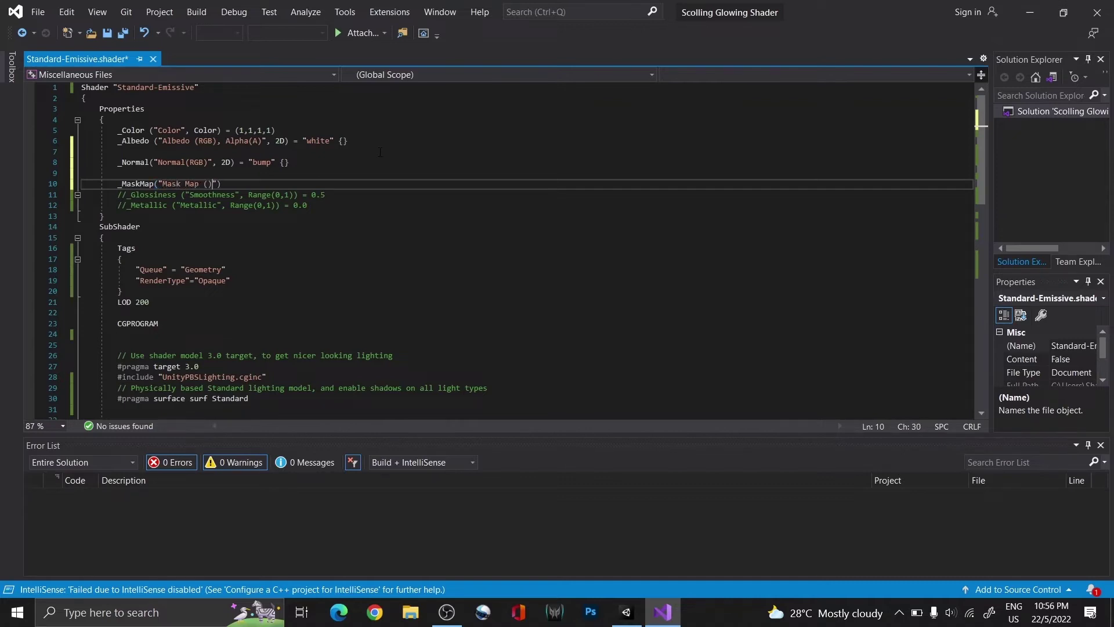
pyautogui.write('Metallic, ')
pyautogui.write('Occlusion, Detail Mask, Smooth')
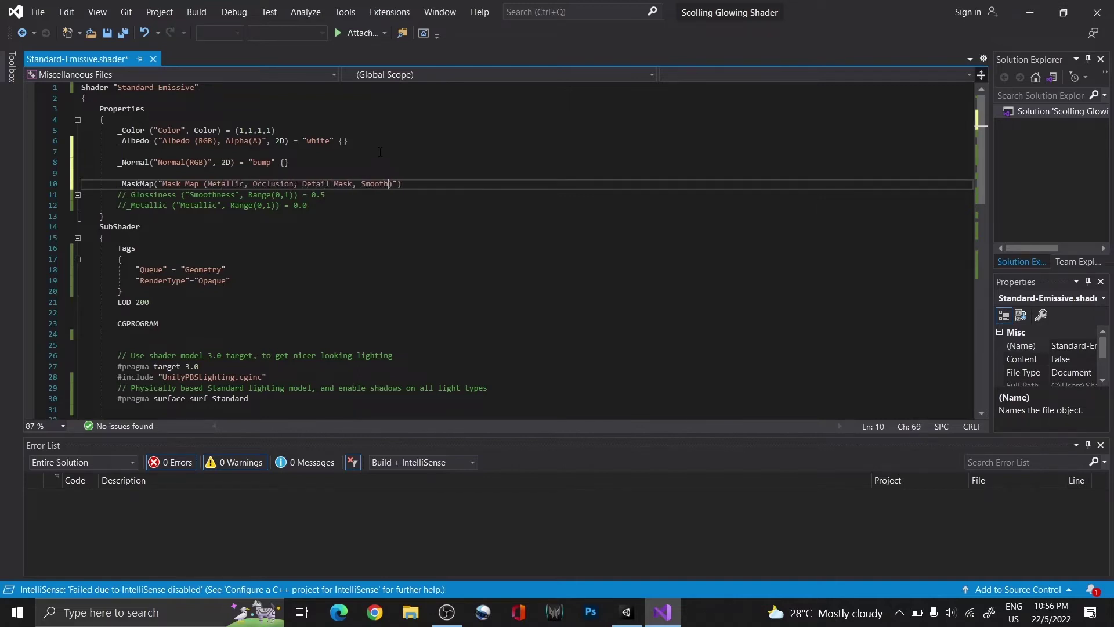
pyautogui.write('ness)", 2D')
pyautogui.write('"blac')
pyautogui.write('k" {')
pyautogui.hotkey('shift', 'Down')
pyautogui.hotkey('shift', 'Down')
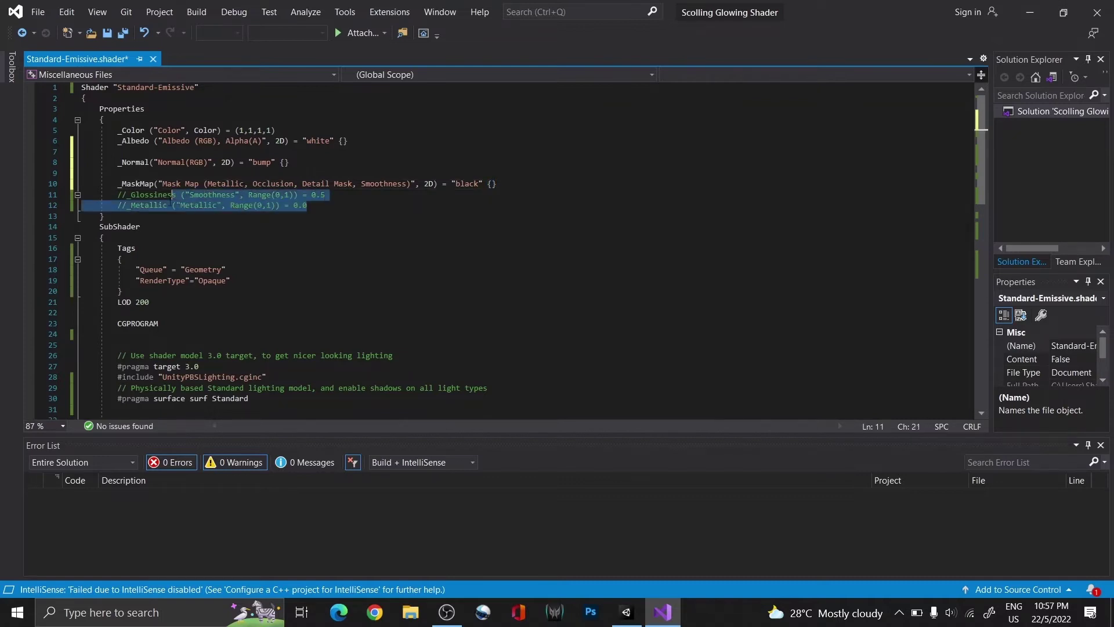
# Declare sampler2D _Normal and sampler2D _MaskMap below the _Color declaration.
pyautogui.press('Down')
pyautogui.scroll(-4, 237, 288)
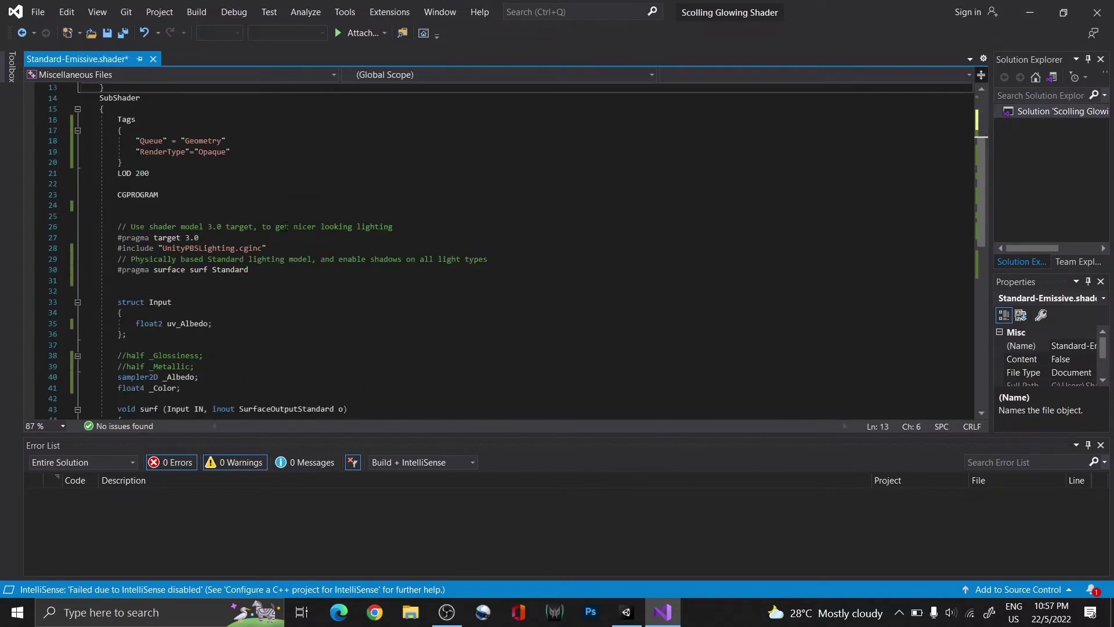
pyautogui.scroll(-3, 237, 287)
pyautogui.click(237, 290)
pyautogui.press('Return')
pyautogui.write('sampler2D _Nor')
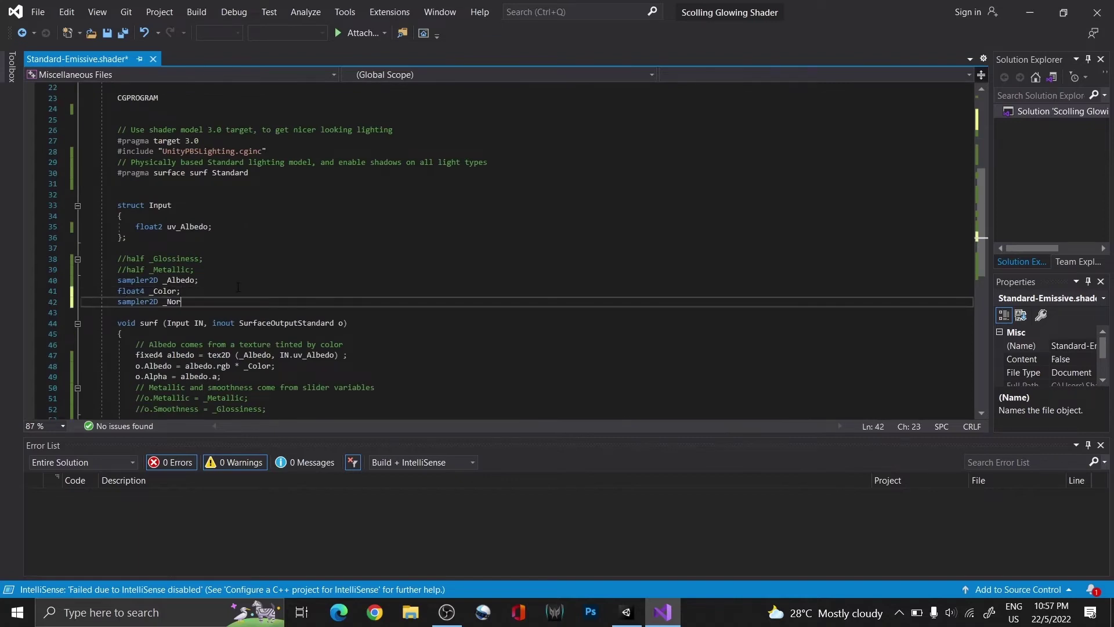
pyautogui.write('mal;')
pyautogui.press('Return')
pyautogui.write('sampler2D _MaskMap;')
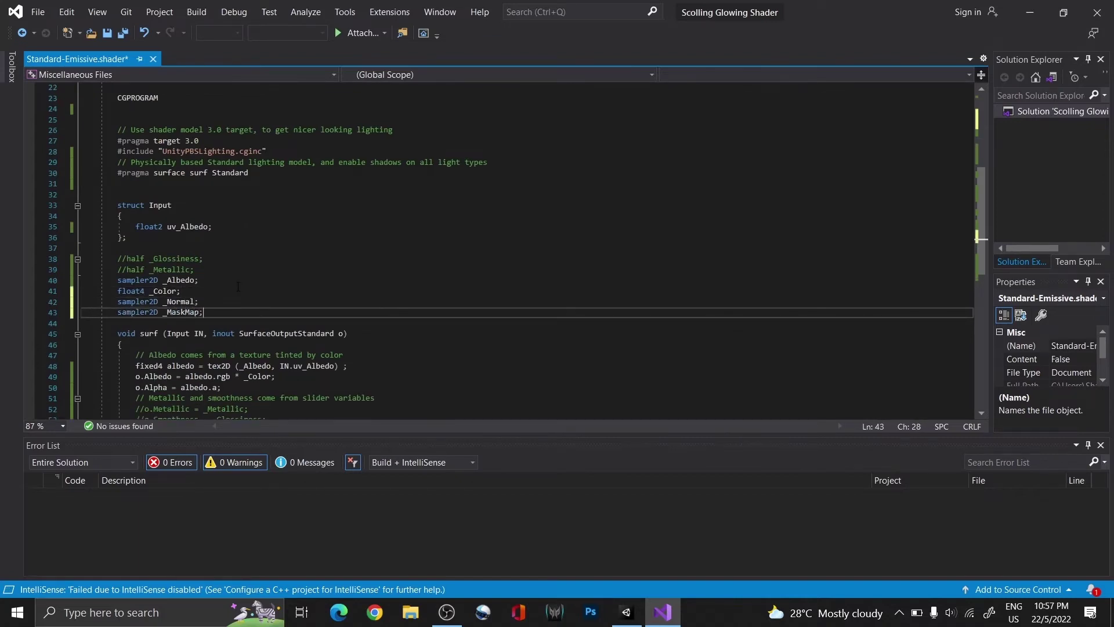
pyautogui.scroll(-1, 237, 287)
# Duplicate the albedo tex2D line into a mask sample of _MaskMap.
pyautogui.moveTo(347, 334); pyautogui.dragTo(136, 333)
pyautogui.hotkey('ctrl', 'c')
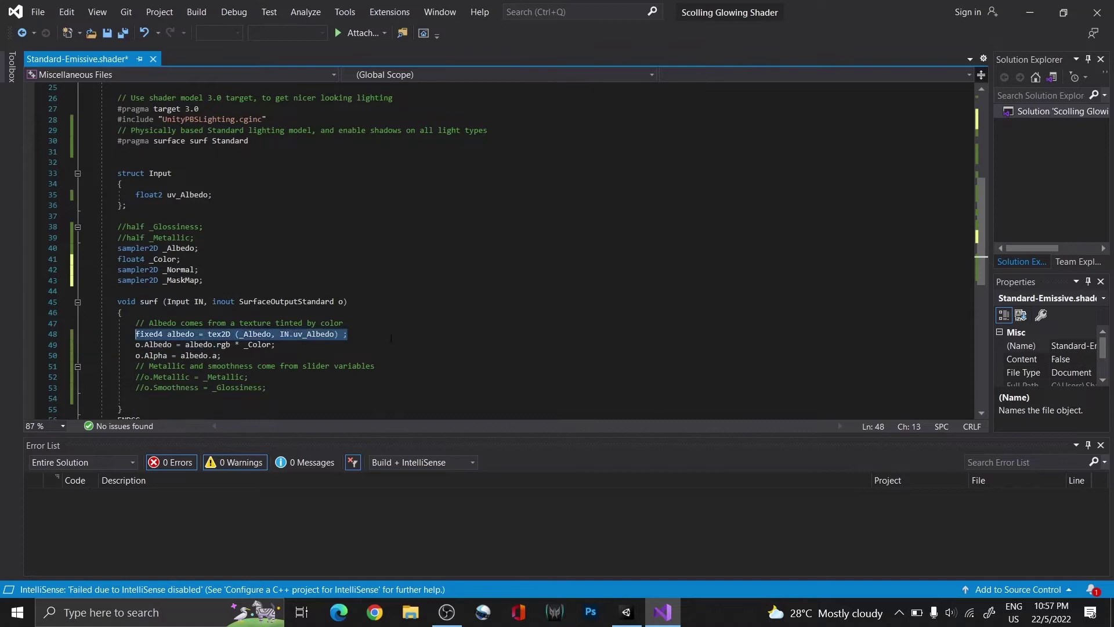
pyautogui.hotkey('ctrl', 'v')
pyautogui.doubleClick(180, 343)
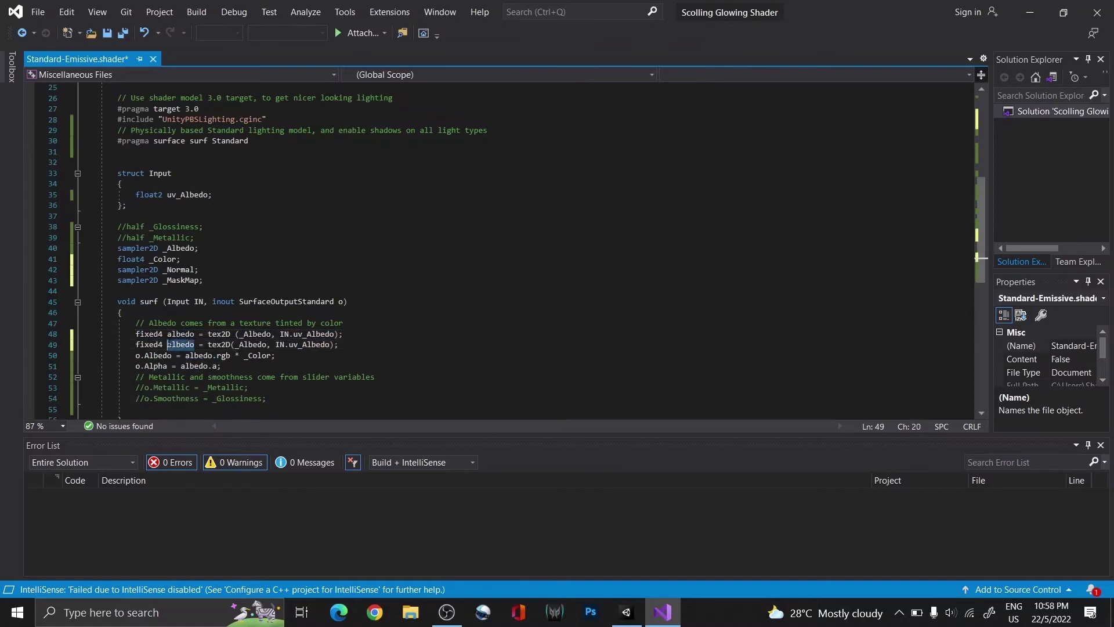
pyautogui.write('mask')
pyautogui.doubleClick(244, 344)
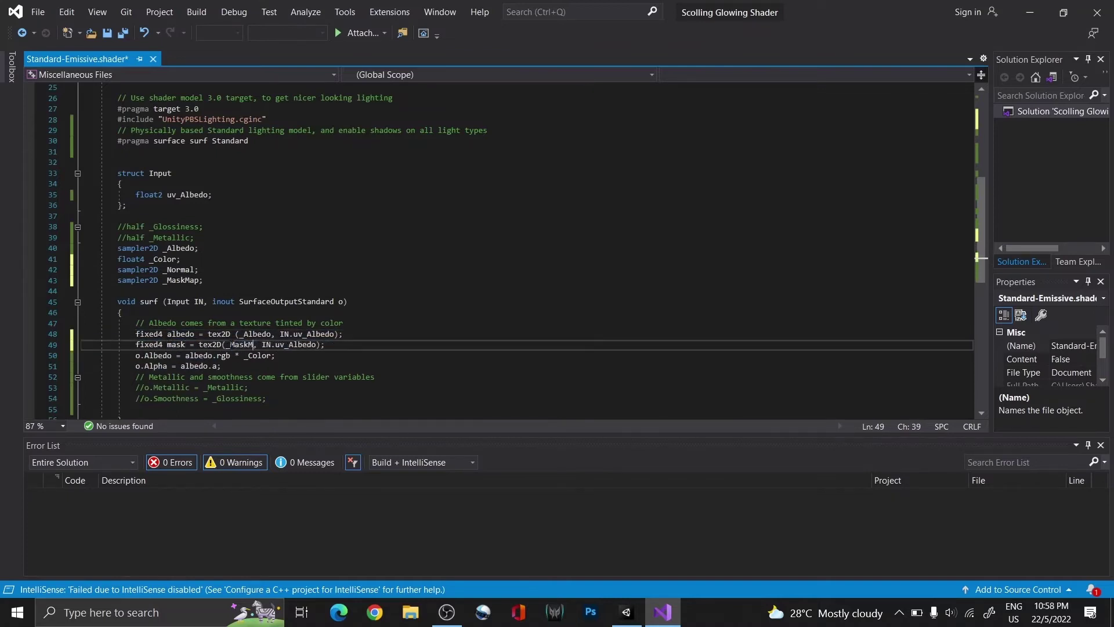
pyautogui.write('_MaskMap')
# Add a normal line that samples _Normal wrapped in UnpackScaleNormal.
pyautogui.press('End')
pyautogui.press('Return')
pyautogui.hotkey('ctrl', 'v')
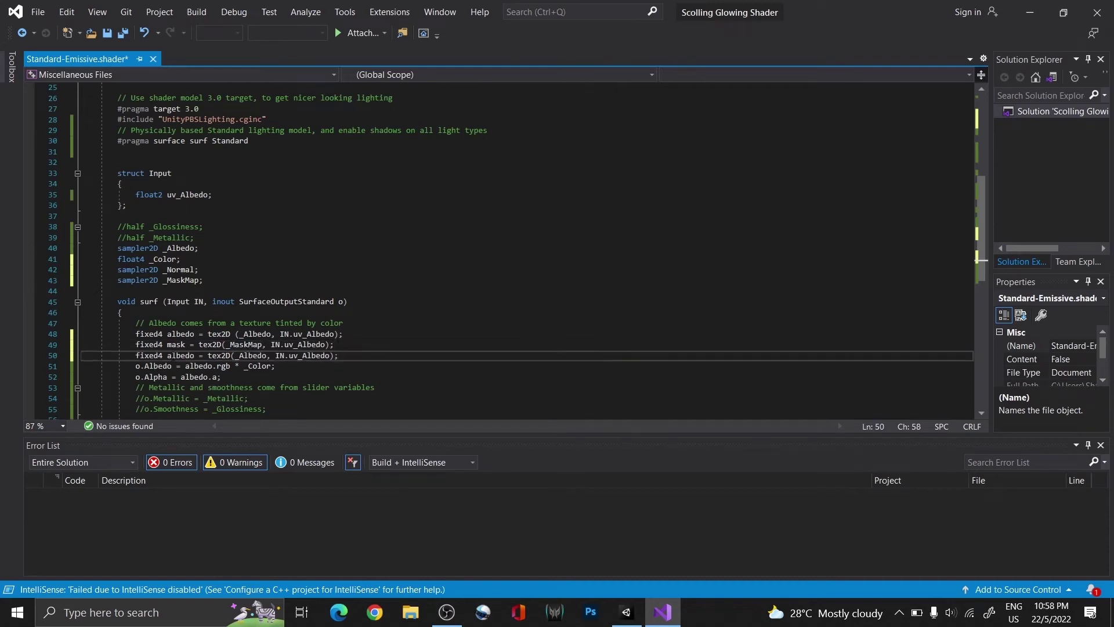
pyautogui.click(164, 356)
pyautogui.press('BackSpace')
pyautogui.write('3')
pyautogui.press('Delete')
pyautogui.press('Delete')
pyautogui.press('Delete')
pyautogui.write('ro')
pyautogui.press('BackSpace')
pyautogui.press('BackSpace')
pyautogui.press('BackSpace')
pyautogui.write('Normal')
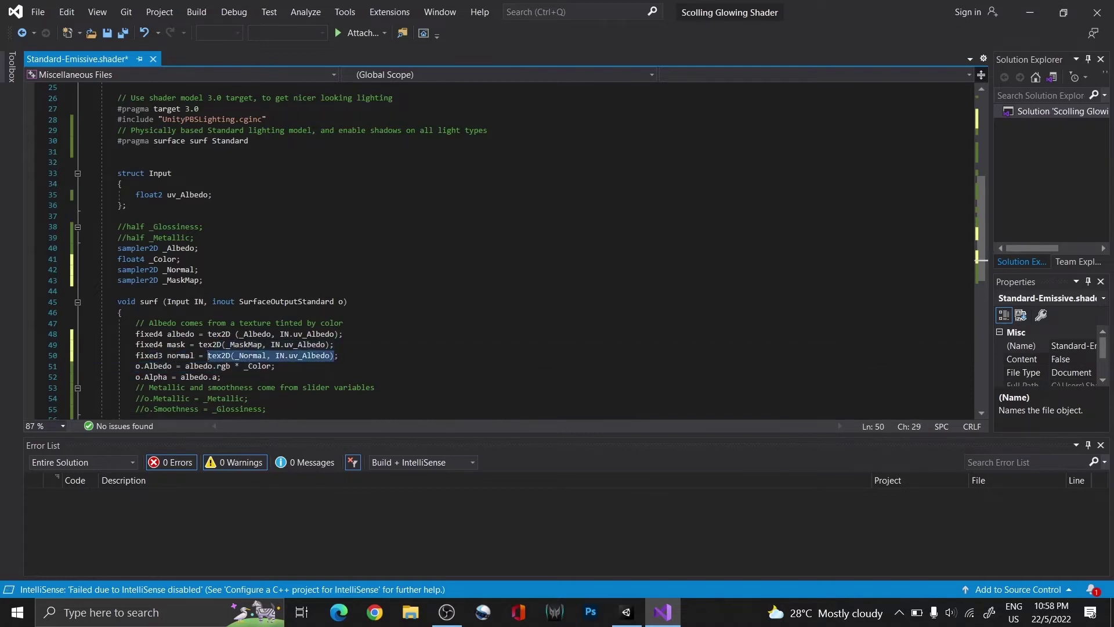
pyautogui.press('Left')
pyautogui.write('UnpackScaleNormal(')
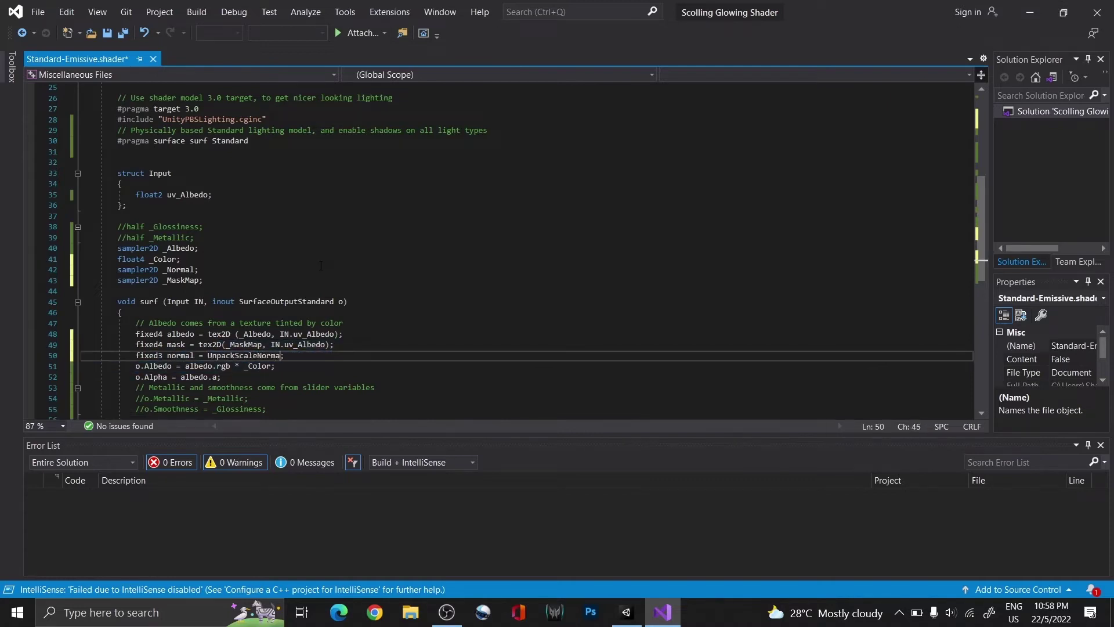
pyautogui.write('), 1')
pyautogui.press('End')
pyautogui.press('Return')
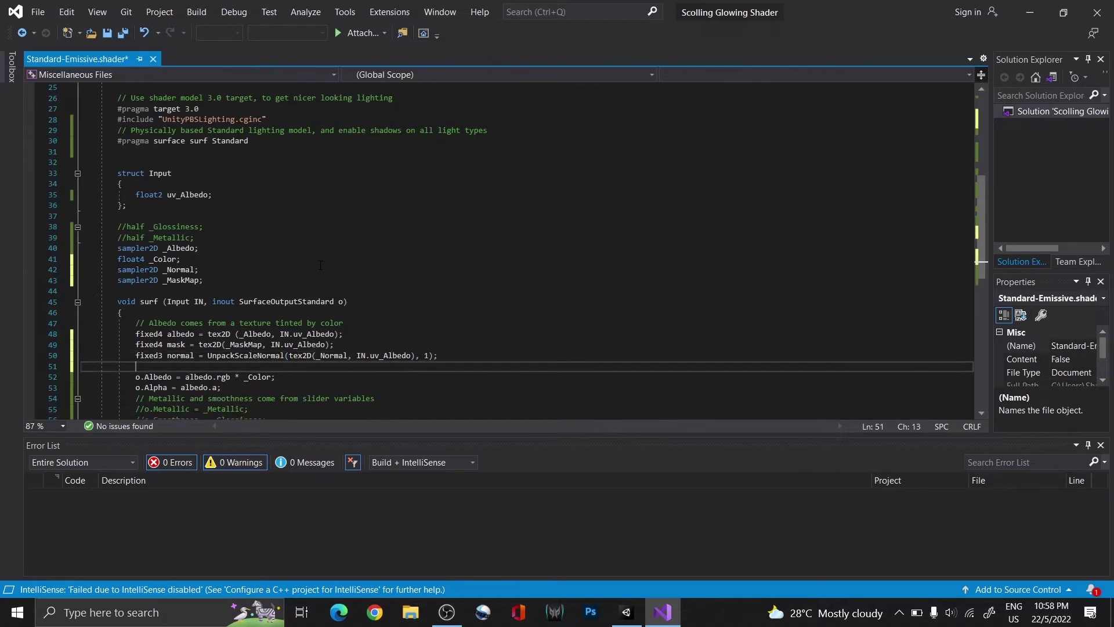
pyautogui.scroll(-3, 321, 265)
# Add o.Normal, o.Metallic = mask.r, o.Occlusion = mask.g and o.Smoothness = mask.a.
pyautogui.press('Down')
pyautogui.press('Down')
pyautogui.press('End')
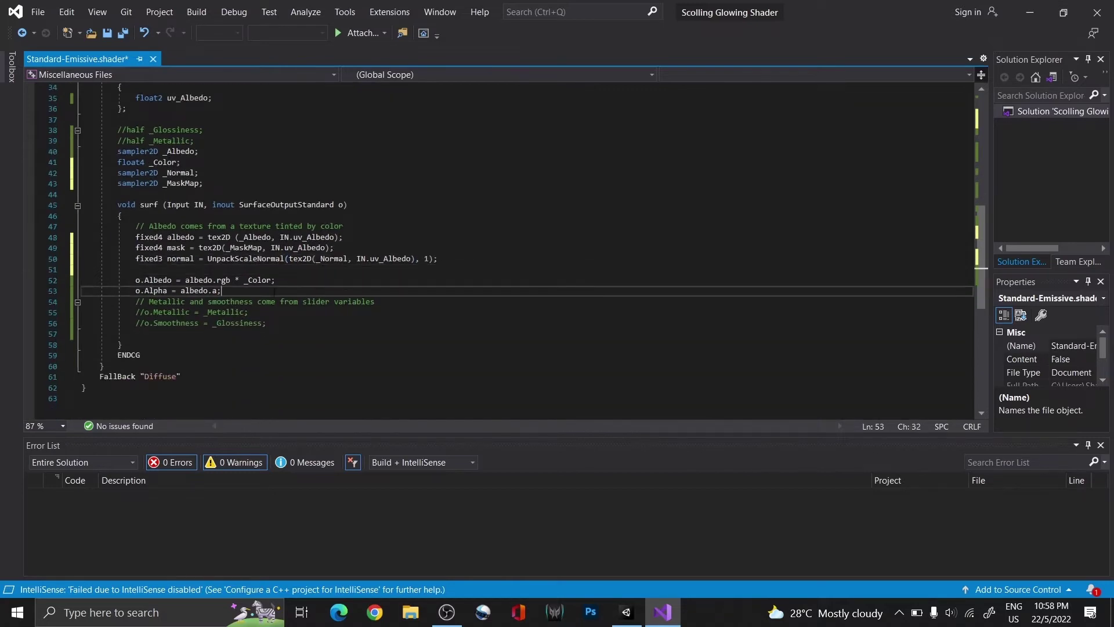
pyautogui.press('Return')
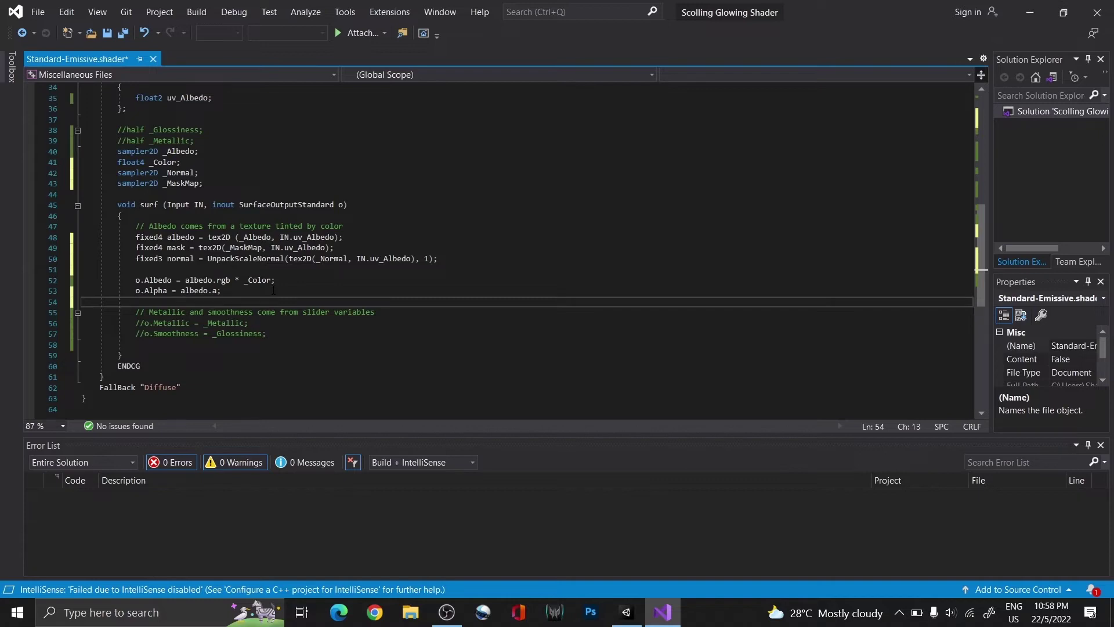
pyautogui.write('o.Normal = normal;')
pyautogui.press('Return')
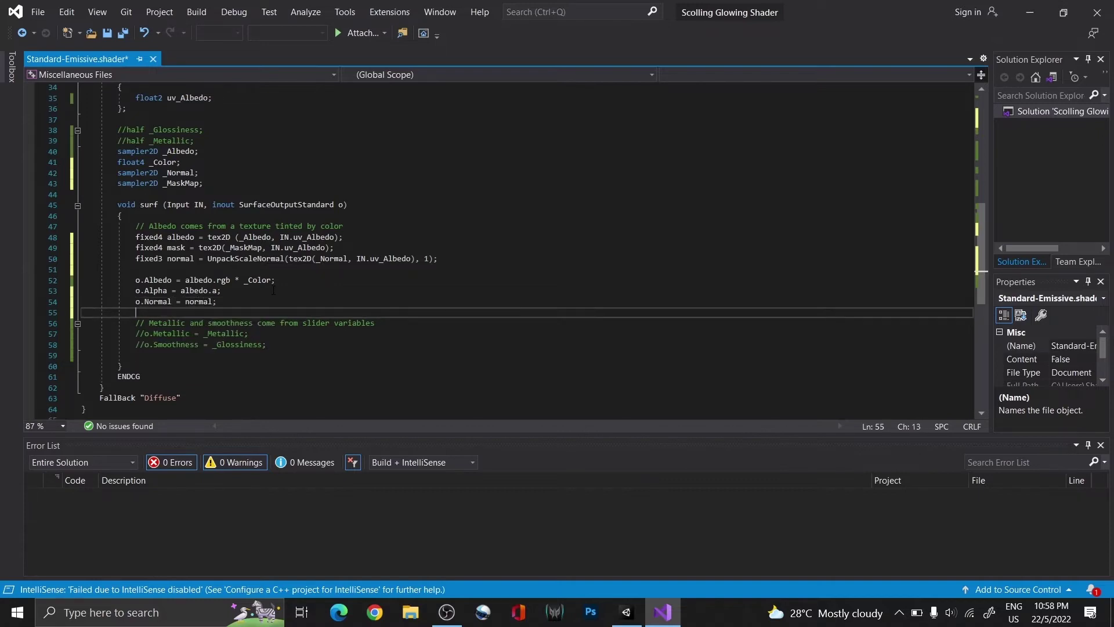
pyautogui.write('o.')
pyautogui.write('Metallic = mask.r;')
pyautogui.press('Return')
pyautogui.write('o.Occlusion = mask')
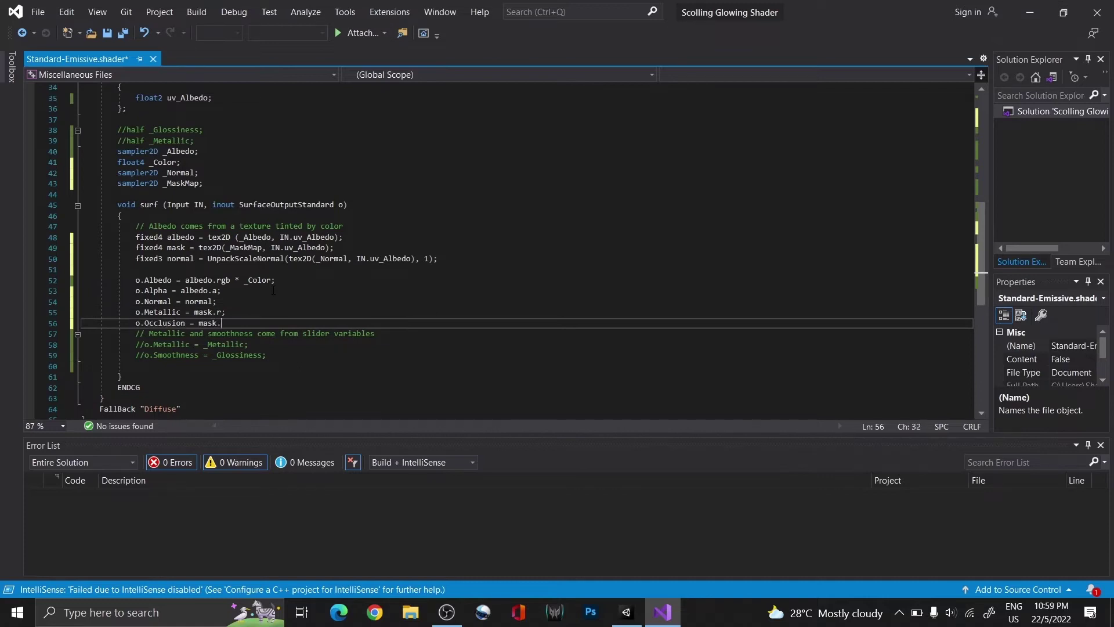
pyautogui.write('.g;')
pyautogui.press('Return')
pyautogui.write('o.DetailMask =mask.b;')
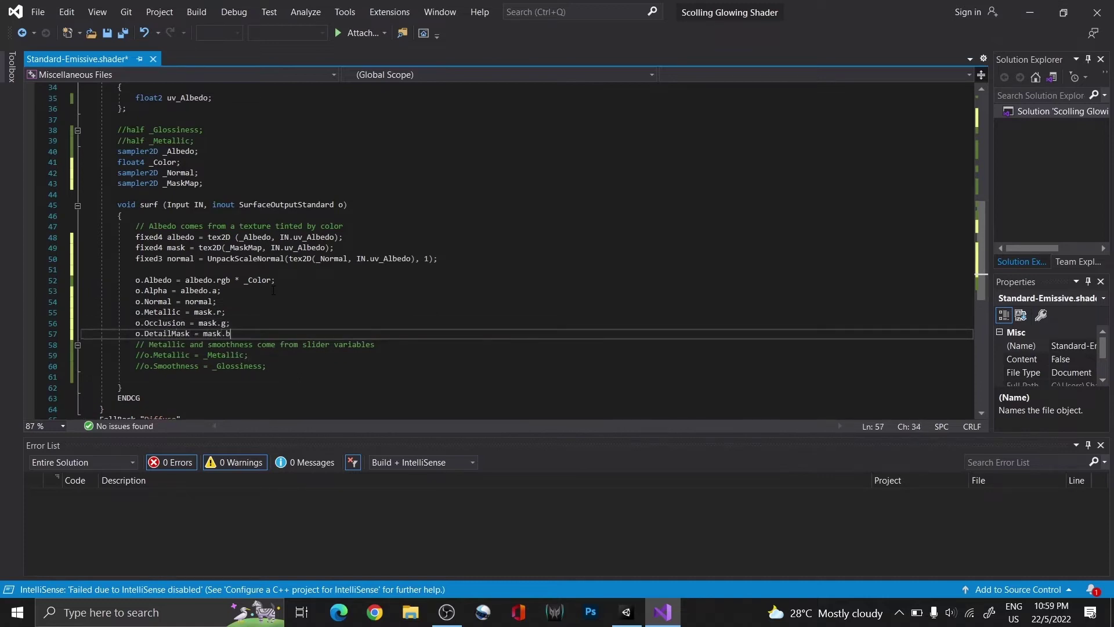
pyautogui.press('Return')
pyautogui.write('o.Smoothness = mask.a;')
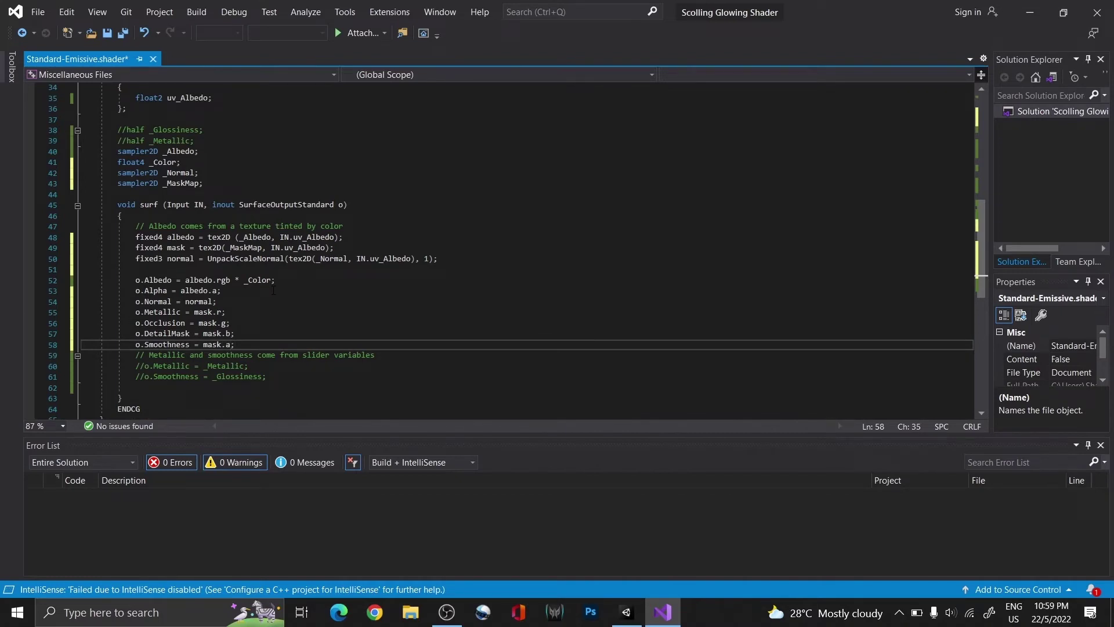
# Comment out the o.DetailMask line and select the old commented slider assignments.
pyautogui.press('Up')
pyautogui.press('Home')
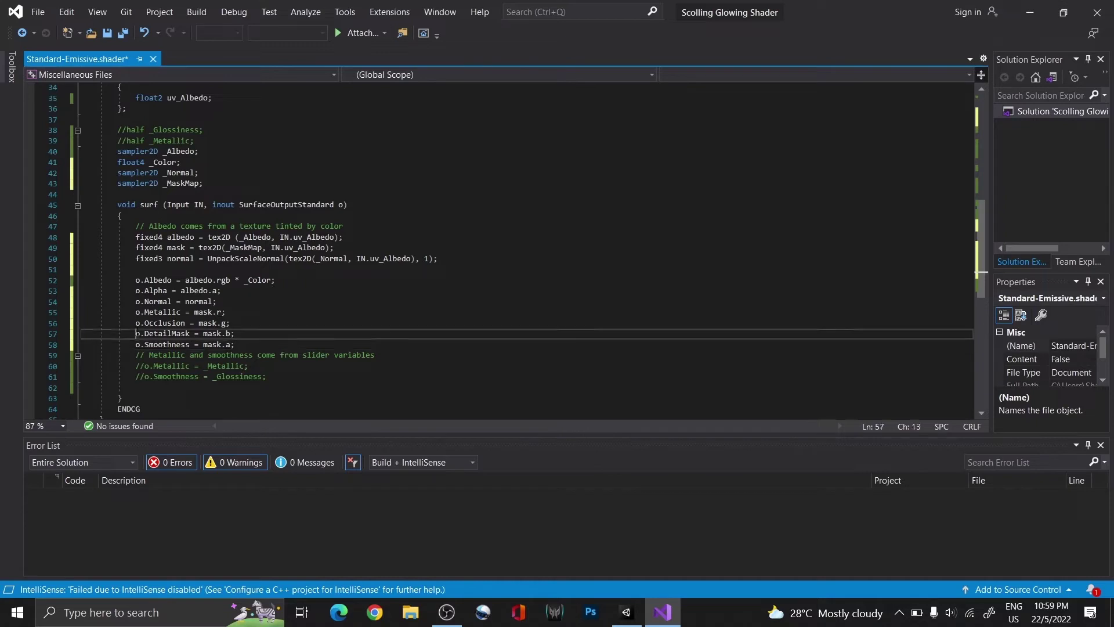
pyautogui.write('//')
pyautogui.scroll(-1, 262, 359)
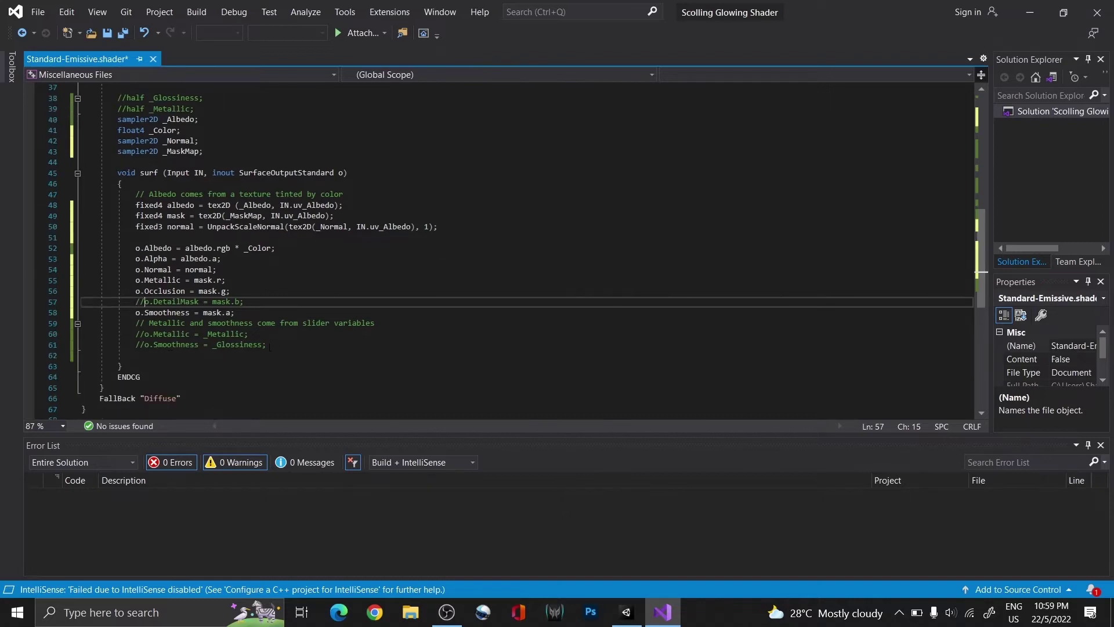
pyautogui.moveTo(266, 344); pyautogui.dragTo(134, 329)
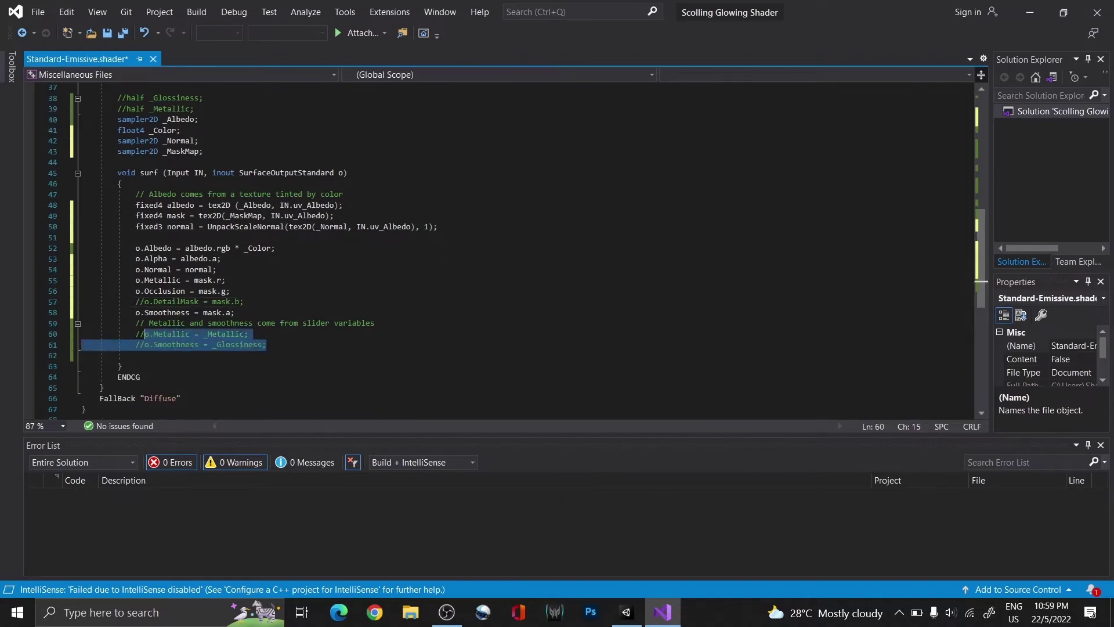
pyautogui.click(311, 352)
pyautogui.click(625, 612)
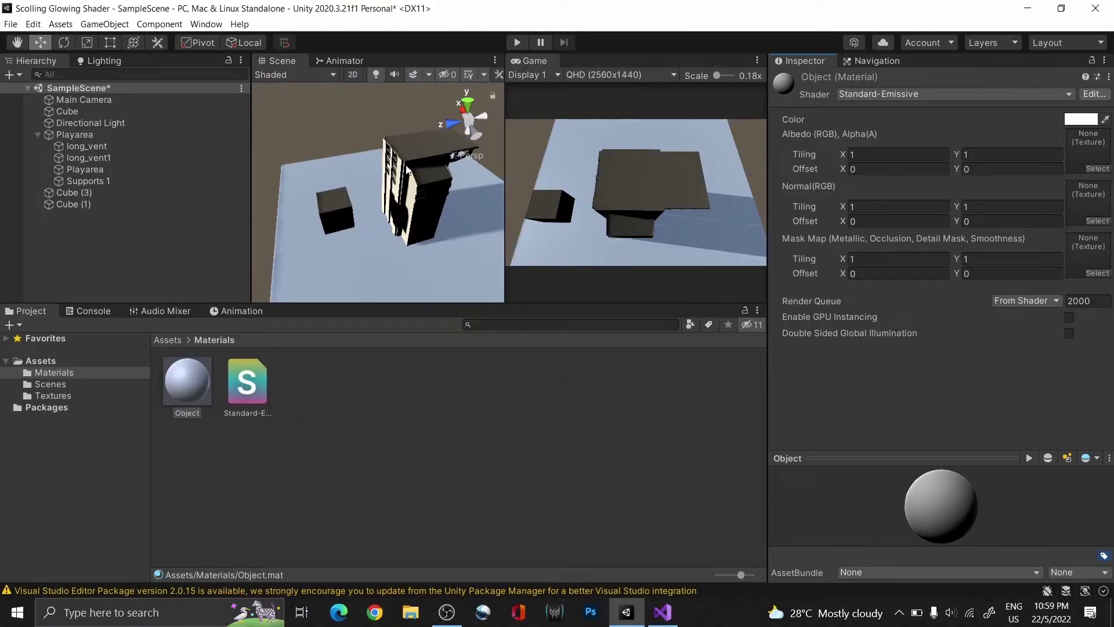
# Assign the Playarea albedo and mask textures to the Object material's Albedo and Mask Map slots.
pyautogui.click(52, 395)
pyautogui.moveTo(187, 380); pyautogui.dragTo(1089, 148)
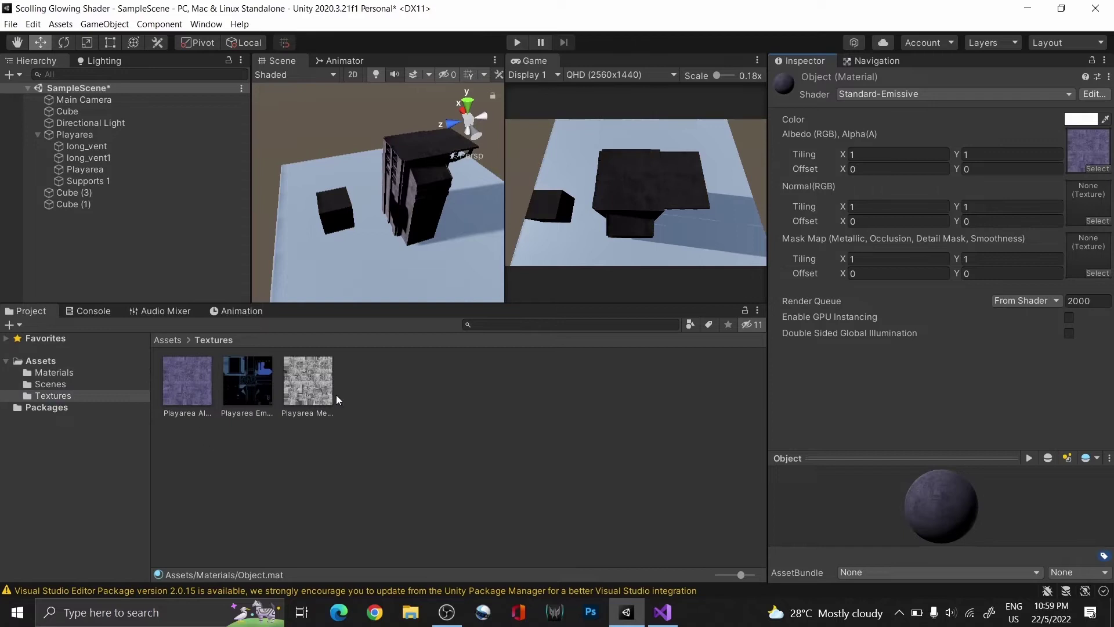
pyautogui.moveTo(307, 381); pyautogui.dragTo(1088, 252)
pyautogui.keyDown('alt'); pyautogui.moveTo(487, 209); pyautogui.dragTo(476, 230); pyautogui.keyUp('alt')
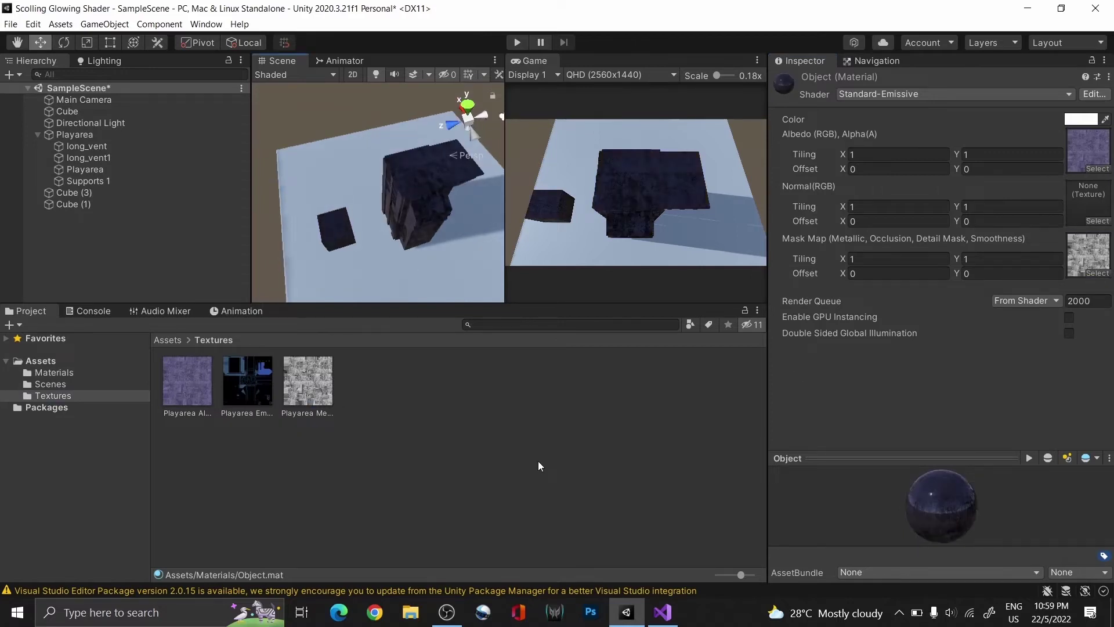
pyautogui.click(662, 612)
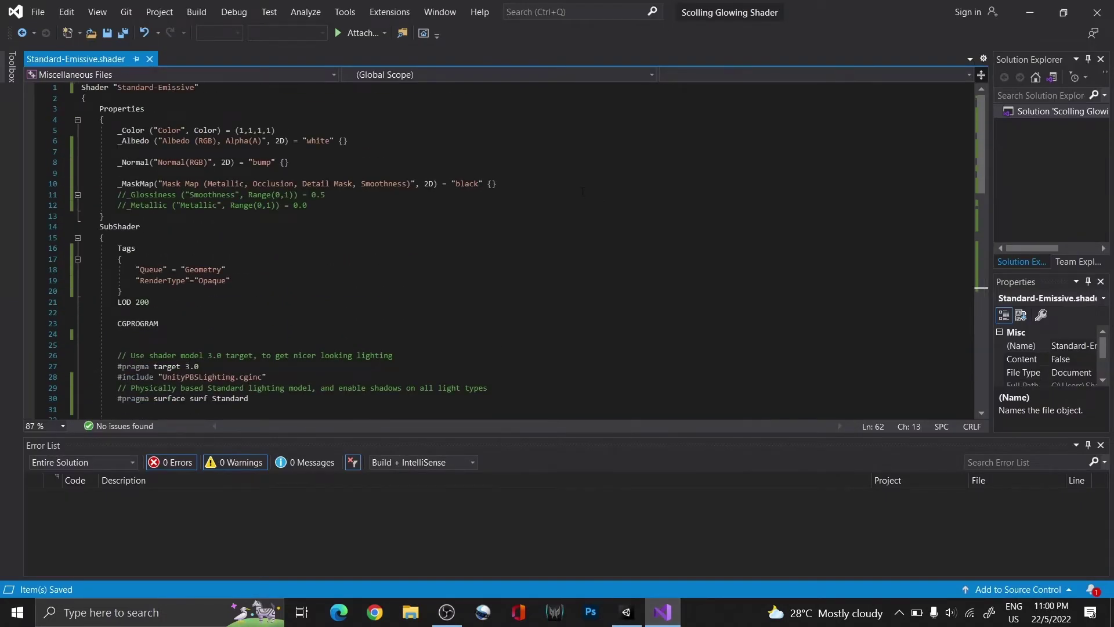
# Add _Emission, _EmissionColor, _EmissionIntensity, _EmissionGlow and _EmissionGlowDuration property lines.
pyautogui.click(554, 206)
pyautogui.press('Return')
pyautogui.press('Return')
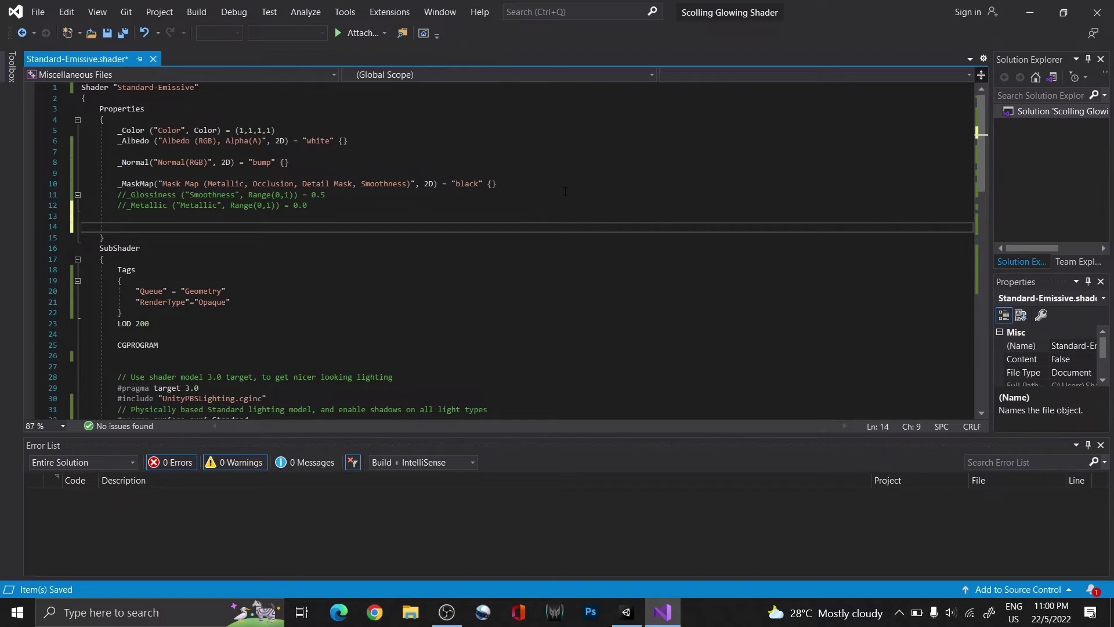
pyautogui.write('_Emission("Emission", 2D)')
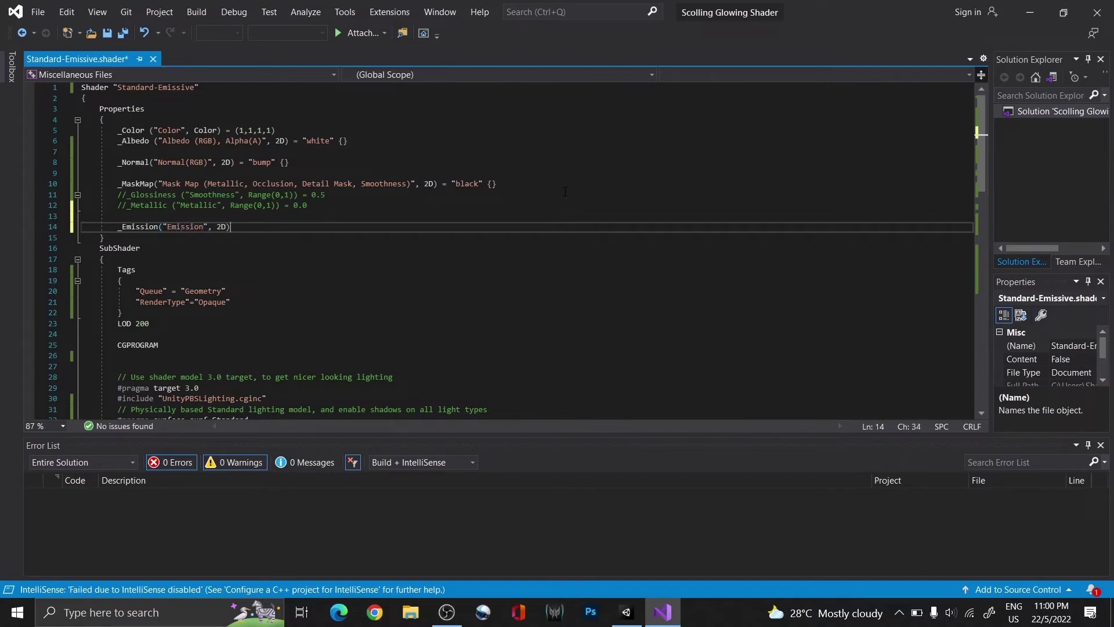
pyautogui.write(' = "black" {}')
pyautogui.press('Return')
pyautogui.write('_EmissionColor')
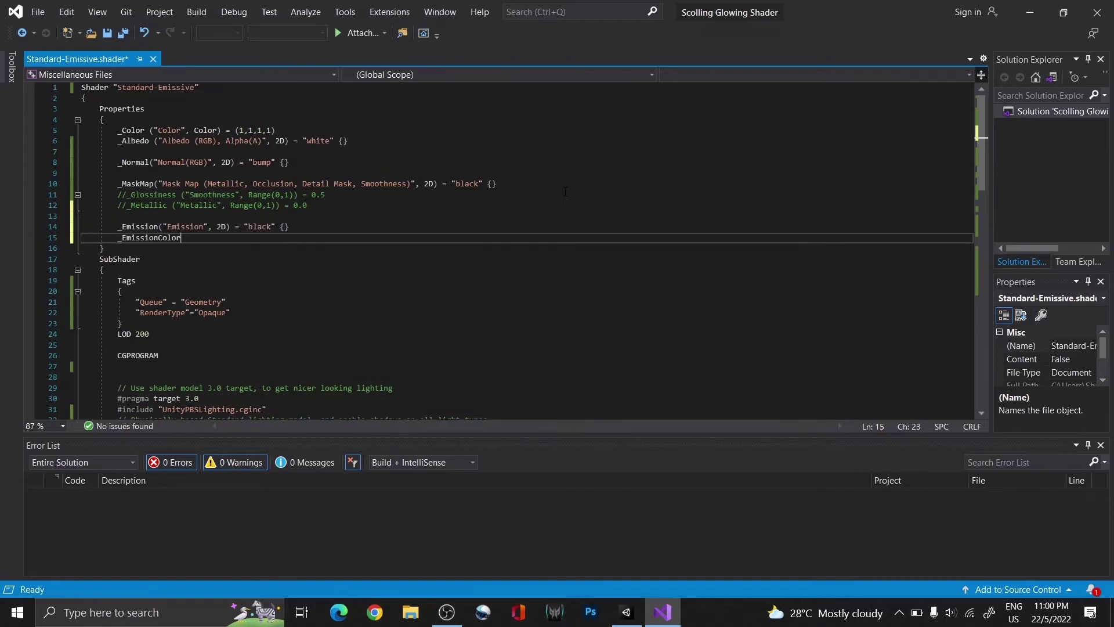
pyautogui.write('("Color", Color) = (1,1,1,1)')
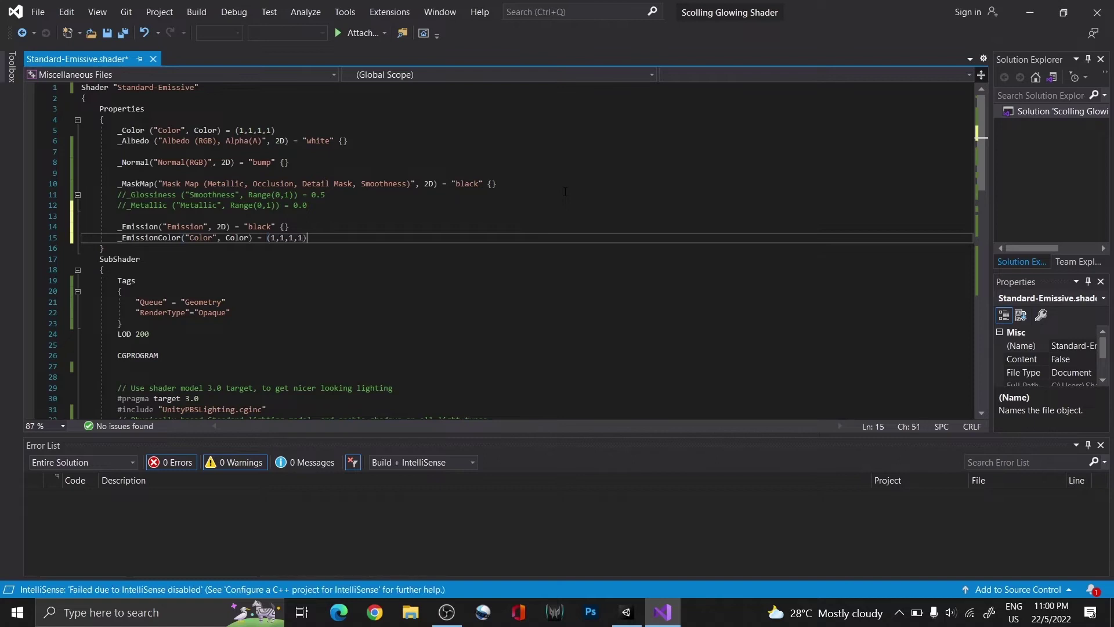
pyautogui.press('Return')
pyautogui.write('_EmissionIntensity("Intensity')
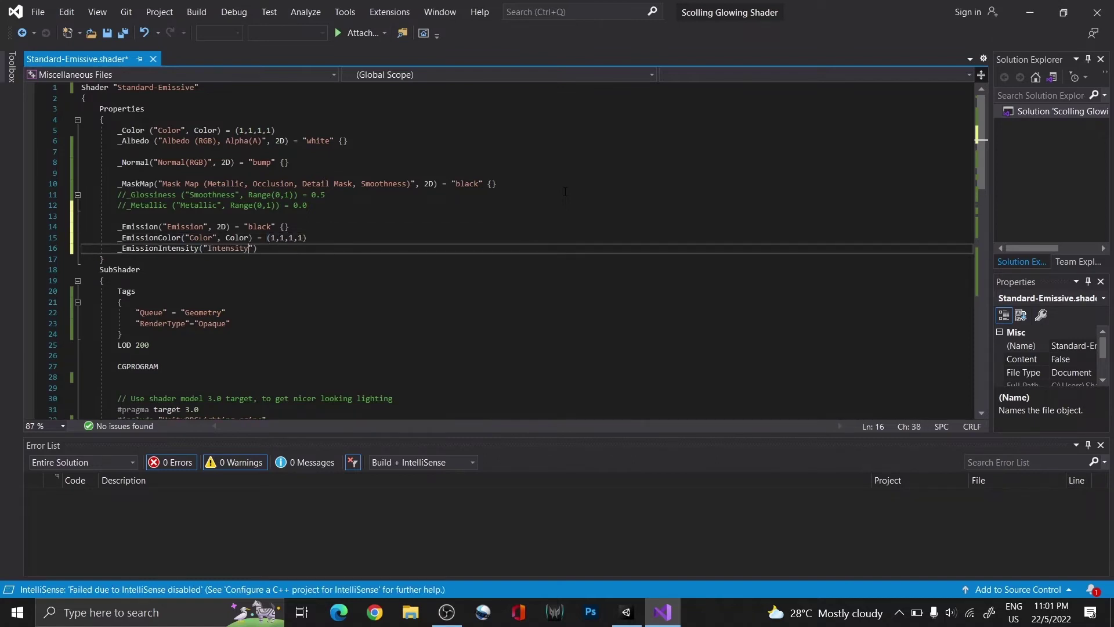
pyautogui.write('", Float')
pyautogui.press('Return')
pyautogui.write('_EmissionGlow')
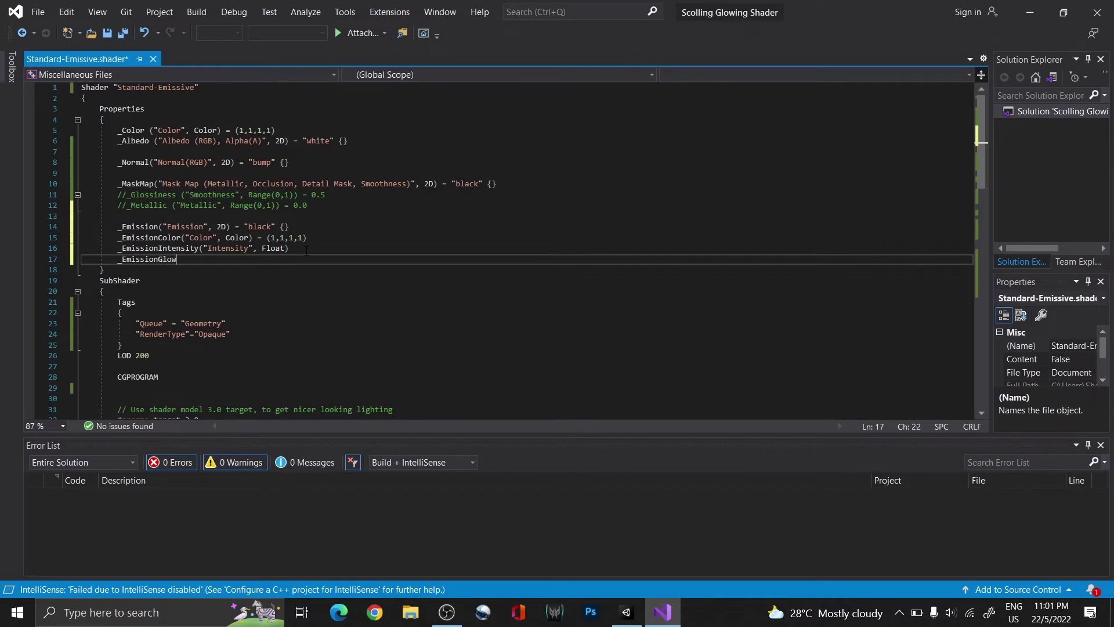
pyautogui.write('("Glow", Float)')
pyautogui.press('Return')
pyautogui.write('_Em')
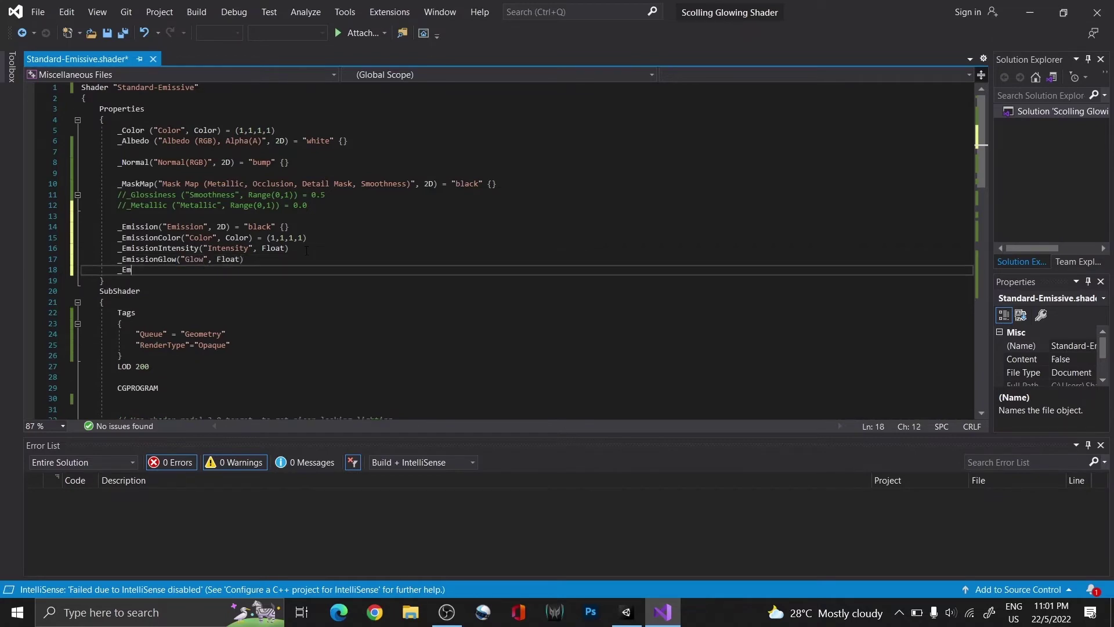
pyautogui.write('issionGlowDuration("G')
pyautogui.write('lowDuration", Float')
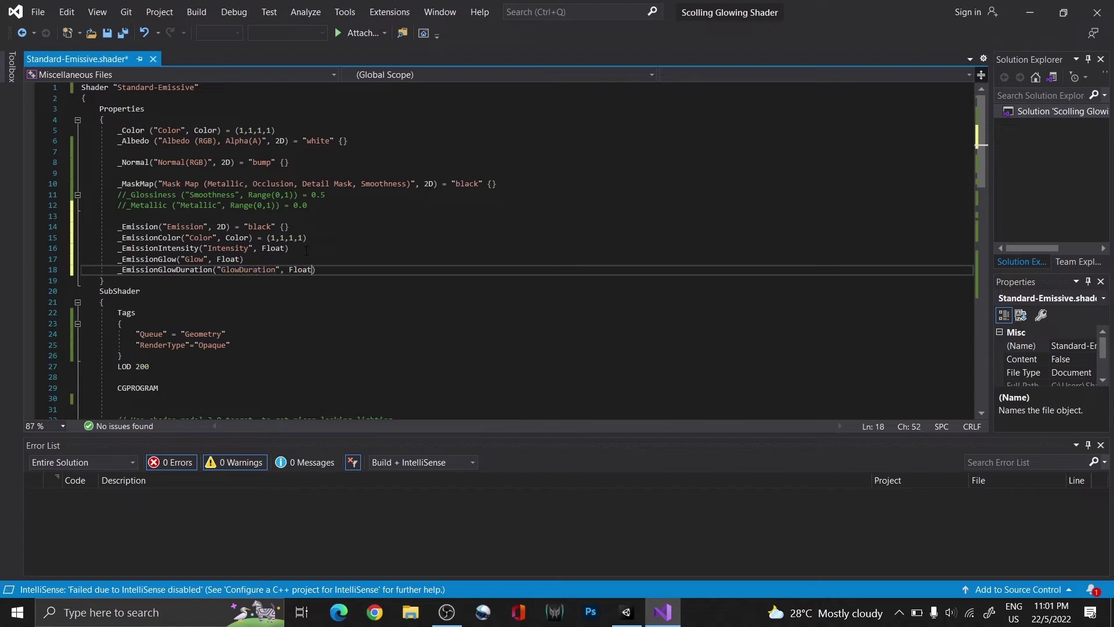
# Set the Intensity, Glow and GlowDuration defaults to 1.0, 1.0 and 5.0.
pyautogui.click(307, 250)
pyautogui.write('=')
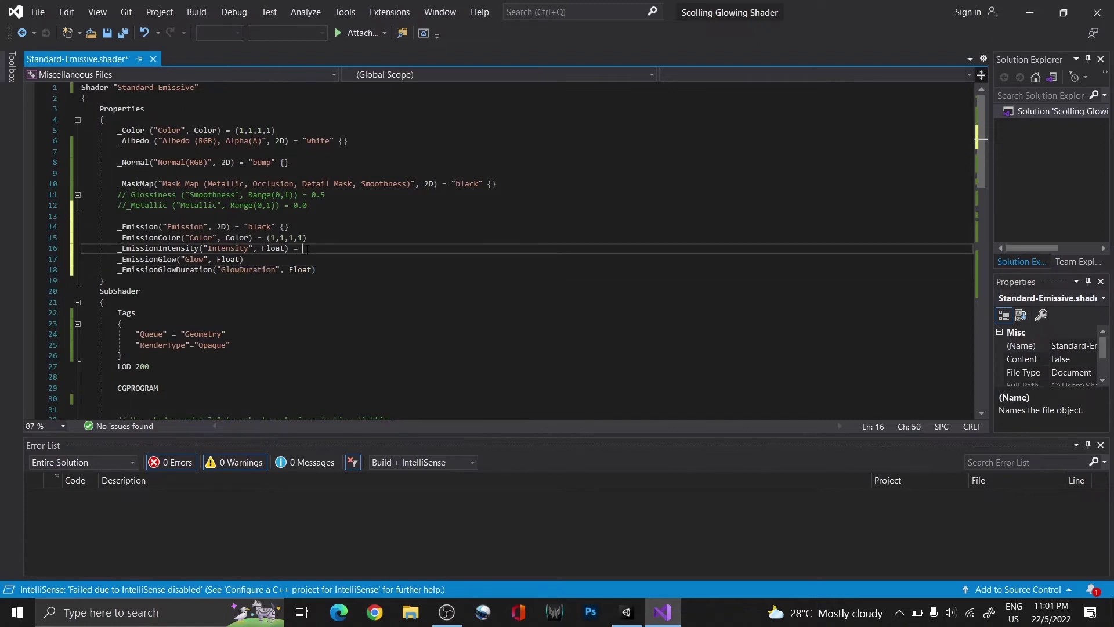
pyautogui.write('1.0')
pyautogui.press('Down')
pyautogui.press('End')
pyautogui.write('= 1.0')
pyautogui.press('Down')
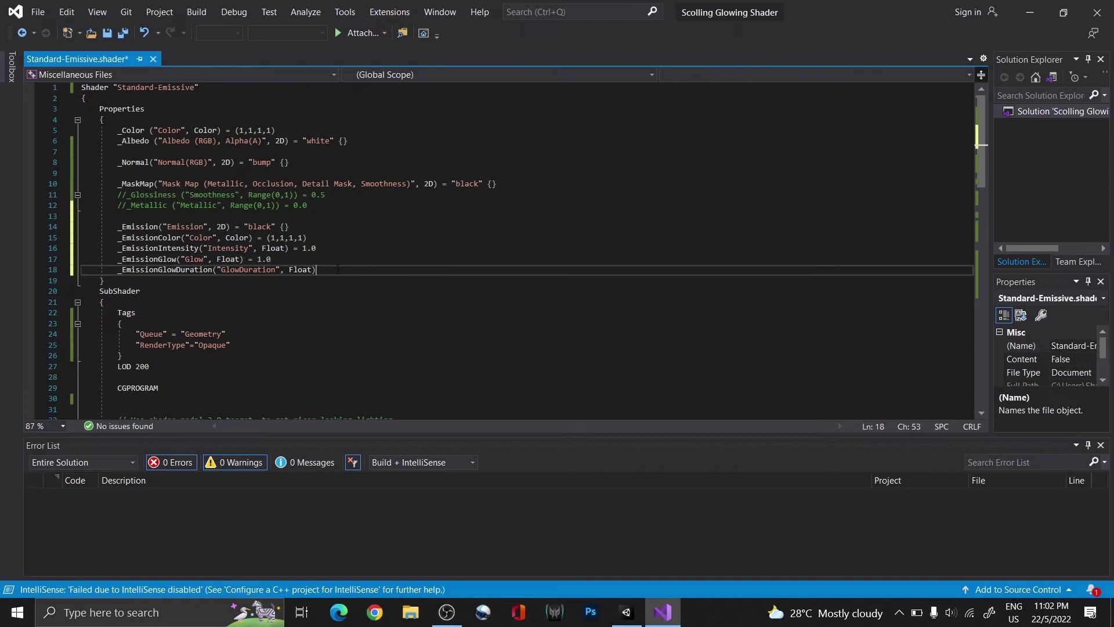
pyautogui.write('= 1.0')
pyautogui.press('BackSpace')
pyautogui.write('5')
# Declare float4 _EmissionColor and floats for intensity, glow and glow duration below sampler2D _Emission.
pyautogui.press('Return')
pyautogui.write('float4 _Em')
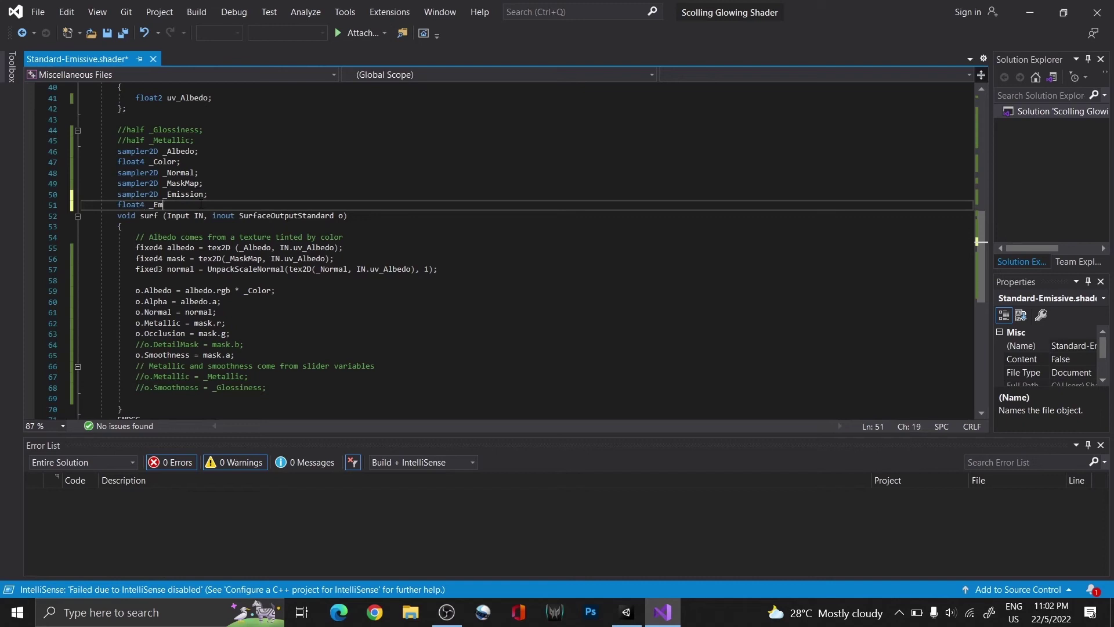
pyautogui.write('issionColor;')
pyautogui.press('Return')
pyautogui.write('float _EmissionIntensity;')
pyautogui.press('Return')
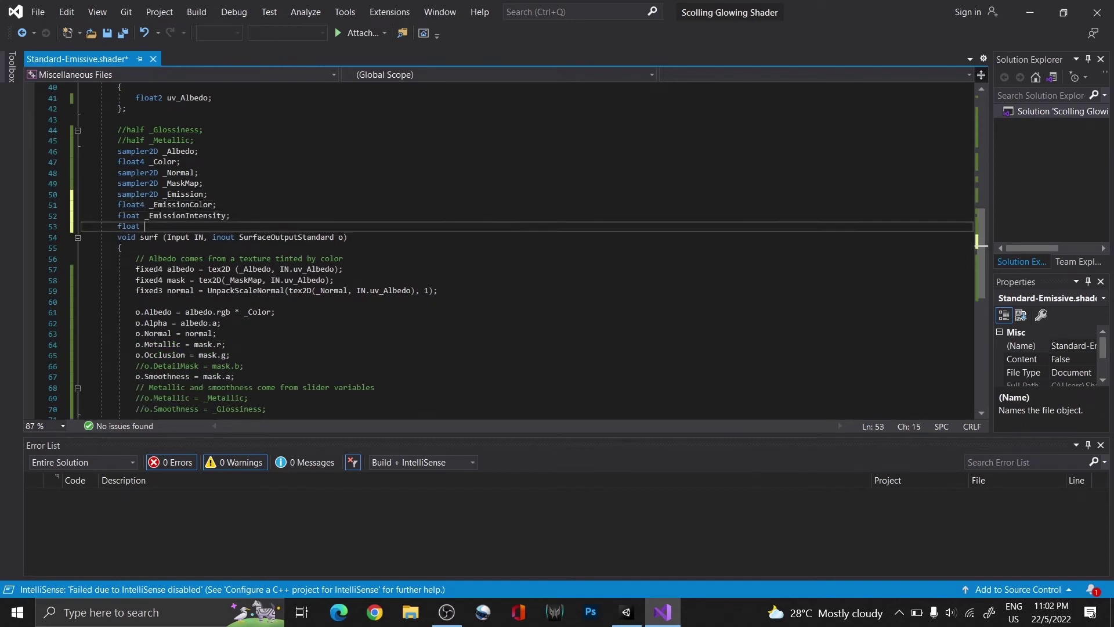
pyautogui.write('float _EmissionGlow;')
pyautogui.press('Return')
pyautogui.write('float _EmissionGlowDuration;')
pyautogui.press('Return')
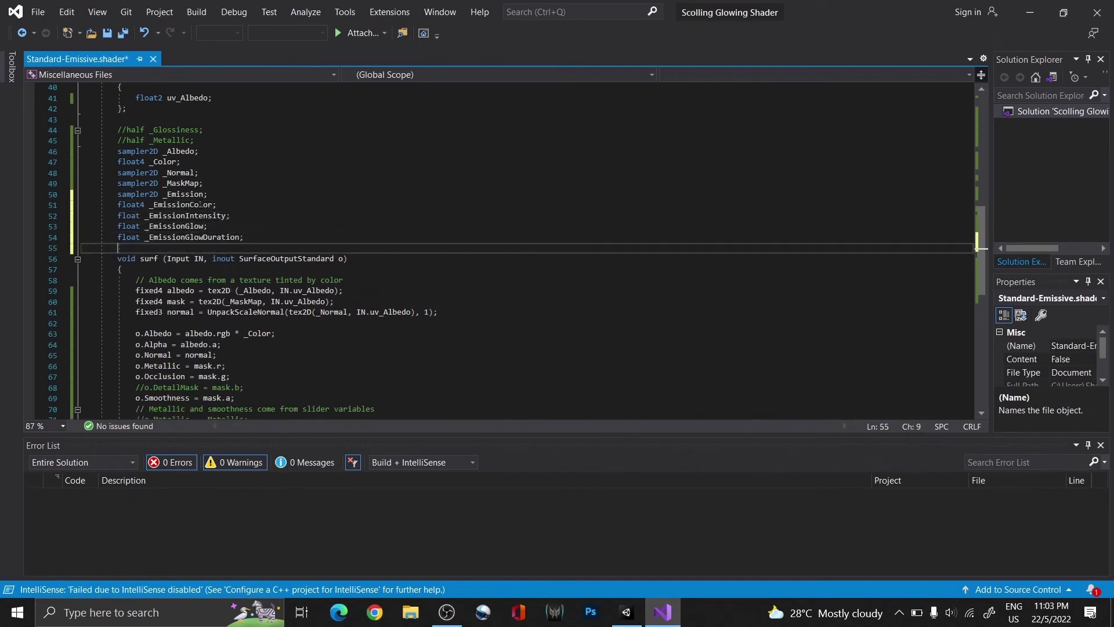
pyautogui.scroll(-2, 981, 247)
# Duplicate the mask tex2D line so it samples _Emission into emission.
pyautogui.press('Down')
pyautogui.press('Down')
pyautogui.press('Down')
pyautogui.hotkey('ctrl', 'c')
pyautogui.press('Down')
pyautogui.hotkey('ctrl', 'v')
pyautogui.write('emission = tex2D(')
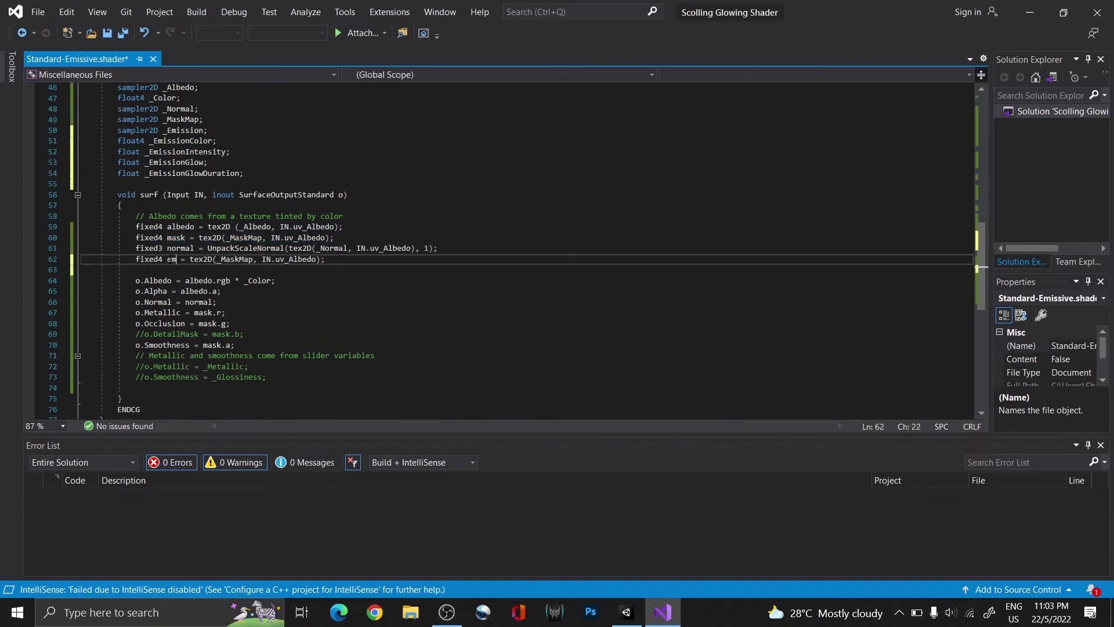
pyautogui.write('_Emission')
pyautogui.scroll(-2, 517, 252)
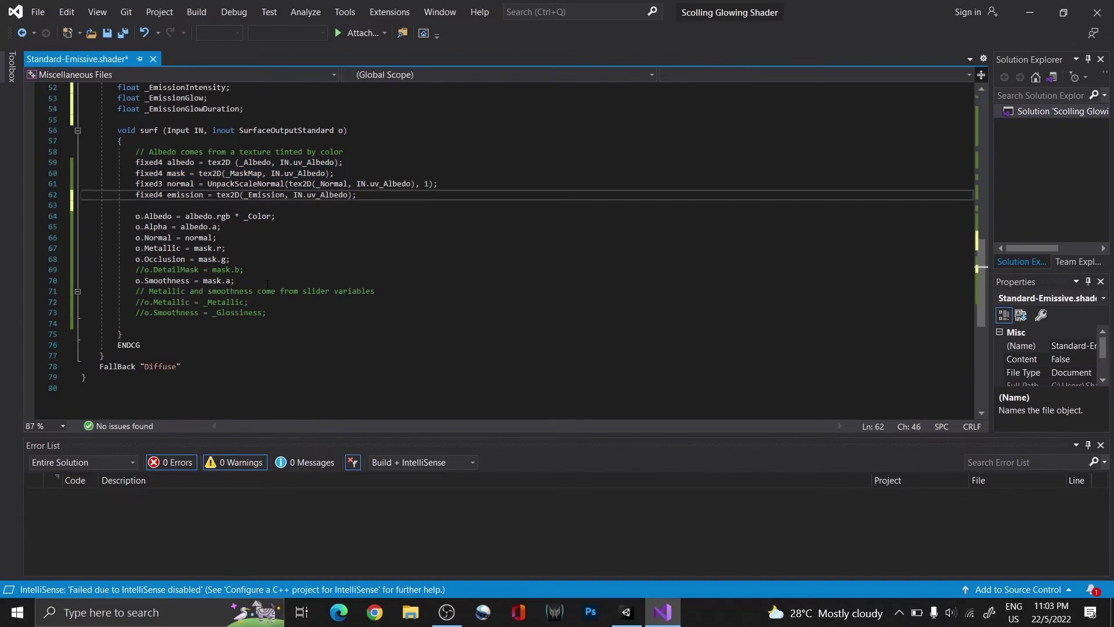
# Set o.Emission to texture, colour and intensity times an abs(frac(_Time.y…) - 0.5) * _EmissionGlow pulse.
pyautogui.click(267, 312)
pyautogui.press('Return')
pyautogui.write('o.Emission = emis')
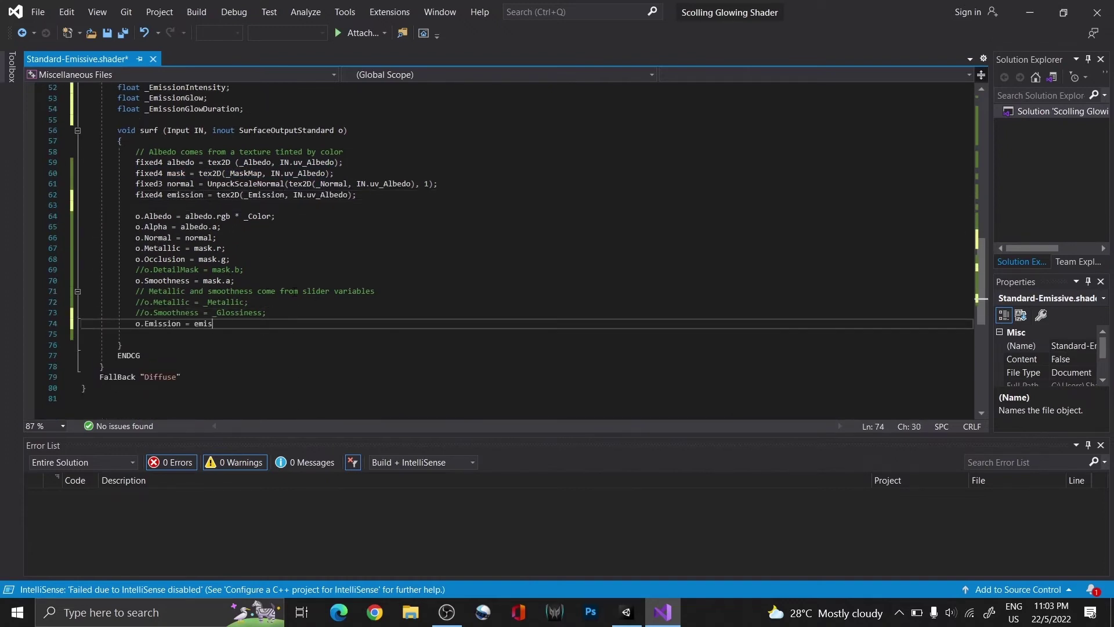
pyautogui.write('sion.rgb* _EmissionColor')
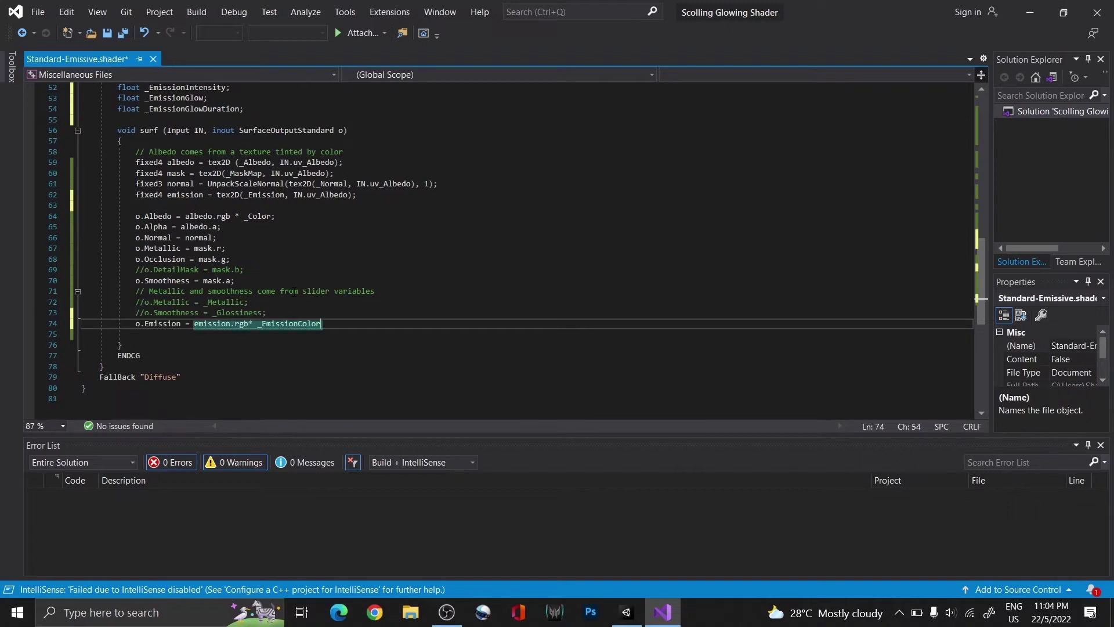
pyautogui.write(' * (_Em')
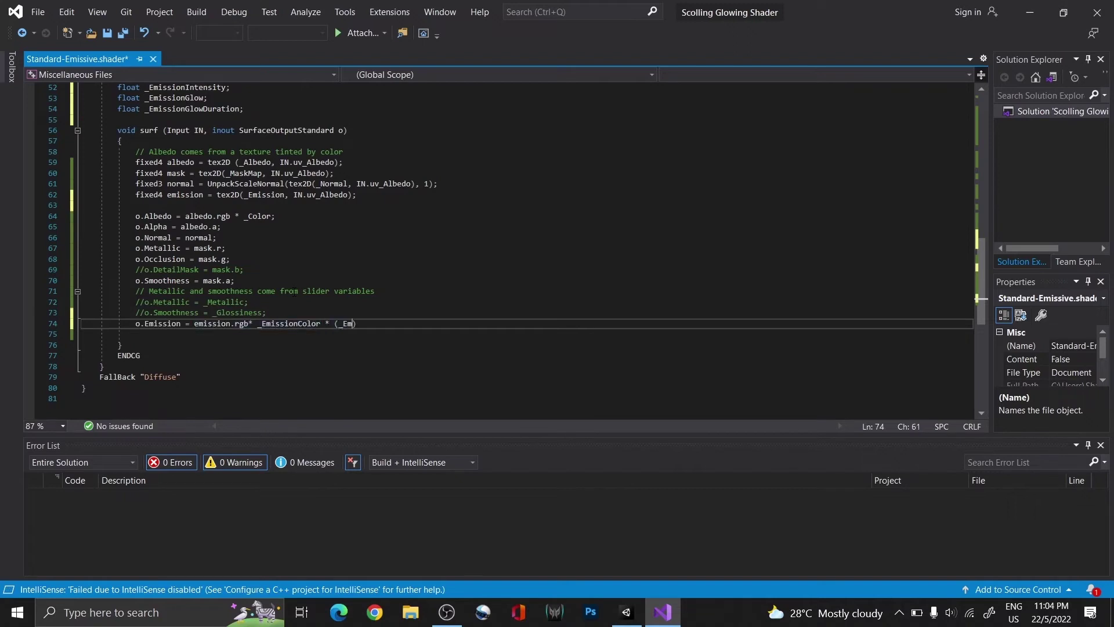
pyautogui.write('issionIntensity')
pyautogui.moveTo(421, 325); pyautogui.dragTo(338, 325)
pyautogui.click(425, 325)
pyautogui.scroll(-1, 437, 293)
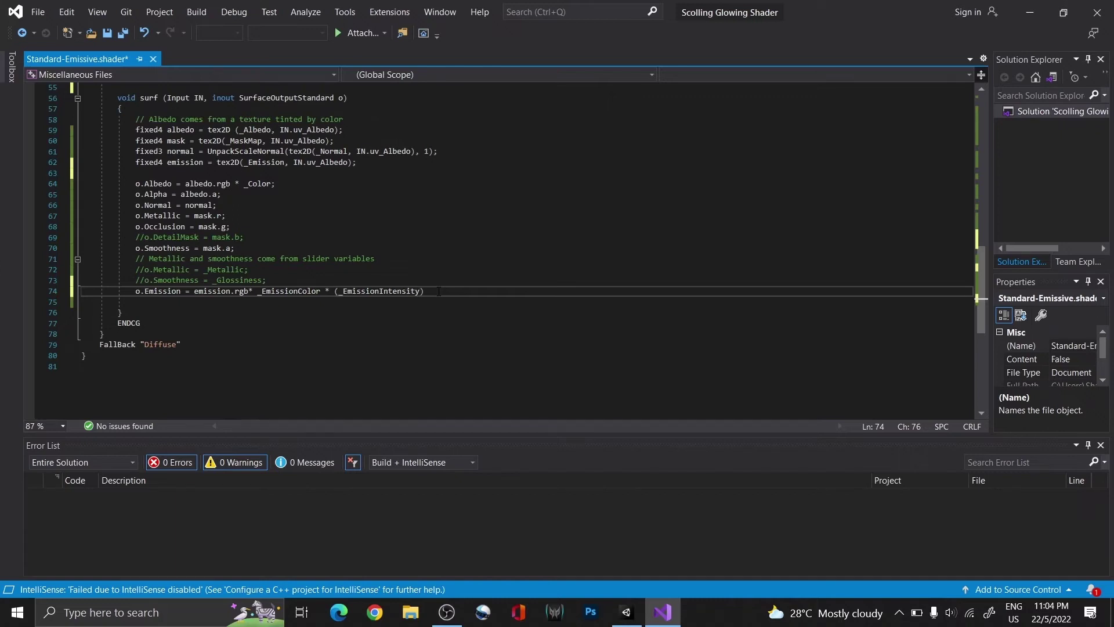
pyautogui.write('+ ')
pyautogui.write('abs(frac(_')
pyautogui.write('Time.y * (1/_EmissionGlo')
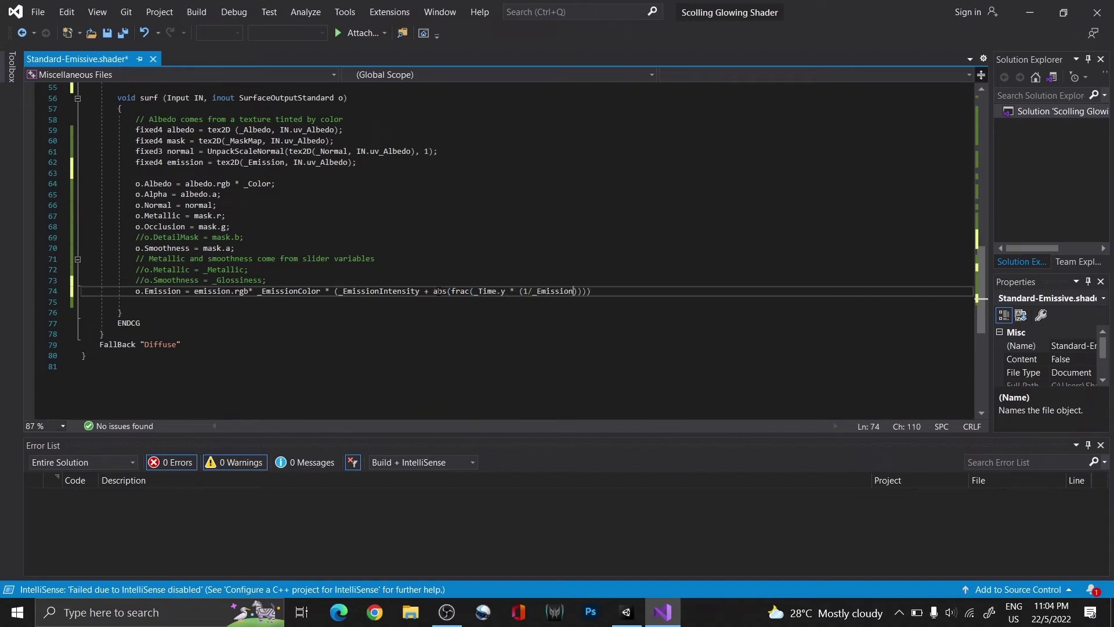
pyautogui.write('wDuration) - 0')
pyautogui.write('.5) * _EmissionGlow')
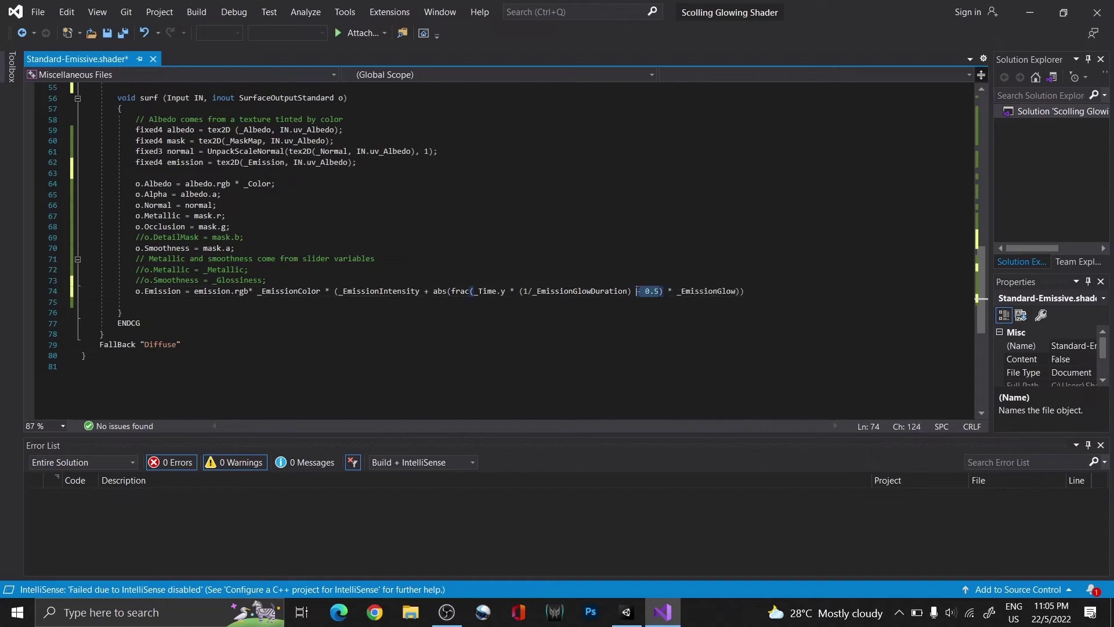
pyautogui.click(630, 291)
pyautogui.write(')')
pyautogui.click(667, 290)
pyautogui.press('BackSpace')
pyautogui.click(737, 291)
pyautogui.press('Delete')
pyautogui.click(665, 292)
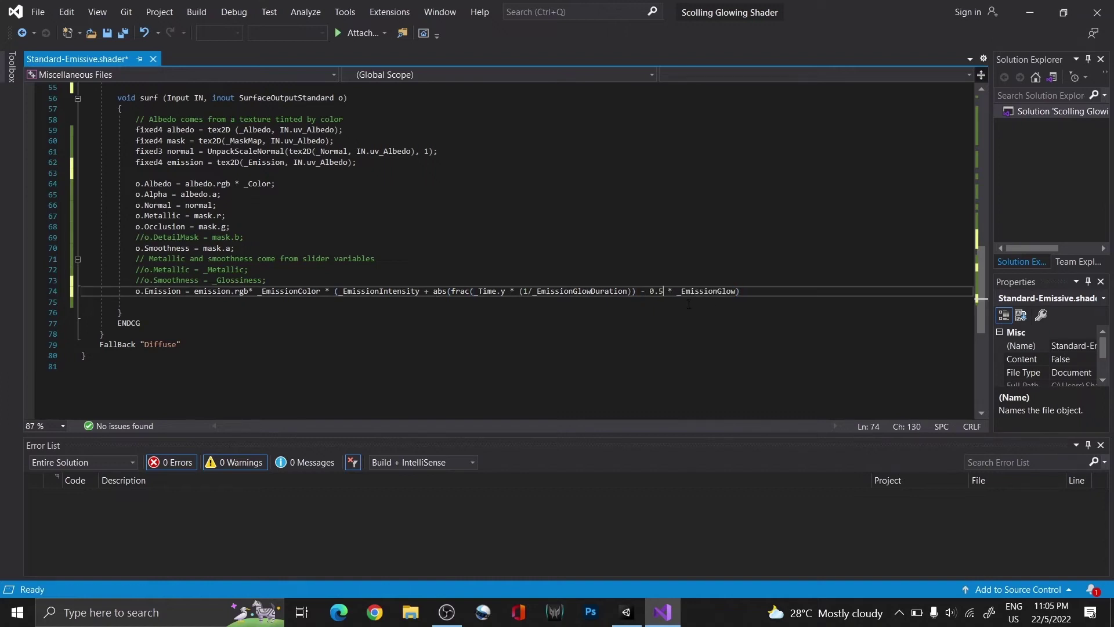
pyautogui.write(')')
pyautogui.click(763, 290)
pyautogui.write(';')
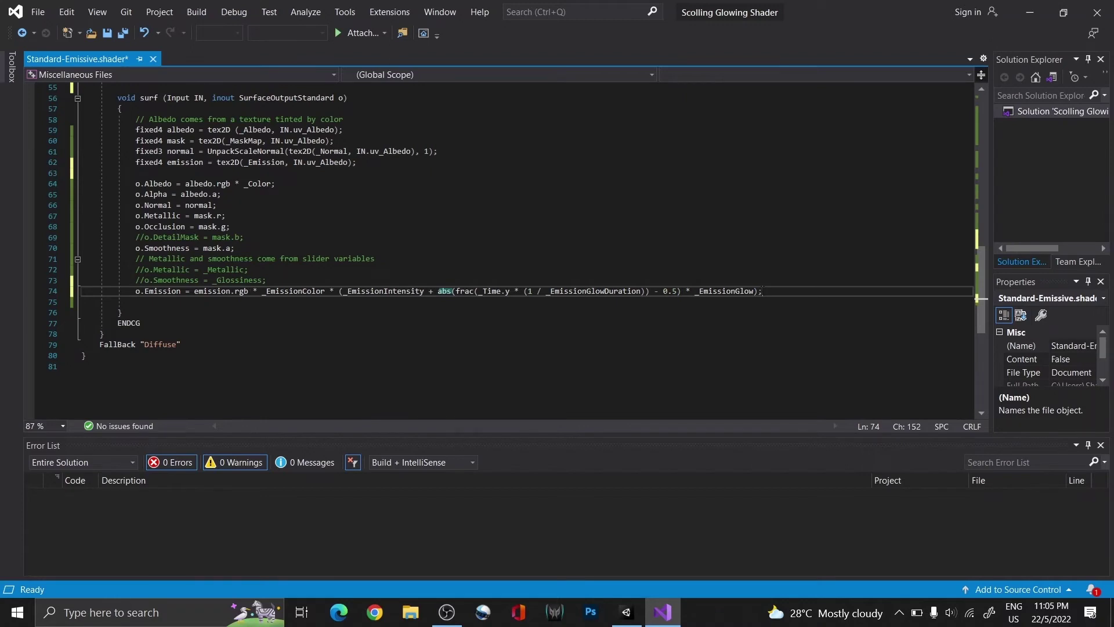
# Save the shader and assign the circuit texture to the Object material's Emission slot.
pyautogui.hotkey('ctrl', 's')
pyautogui.hotkey('alt', 'Tab')
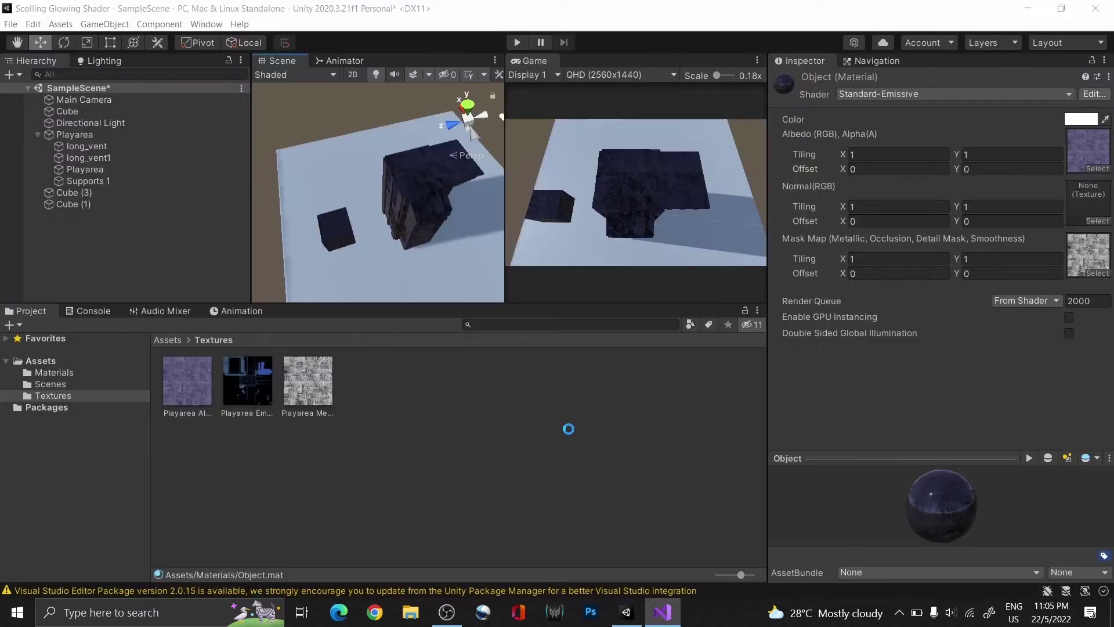
pyautogui.moveTo(1095, 309); pyautogui.dragTo(1095, 310)
pyautogui.click(619, 380)
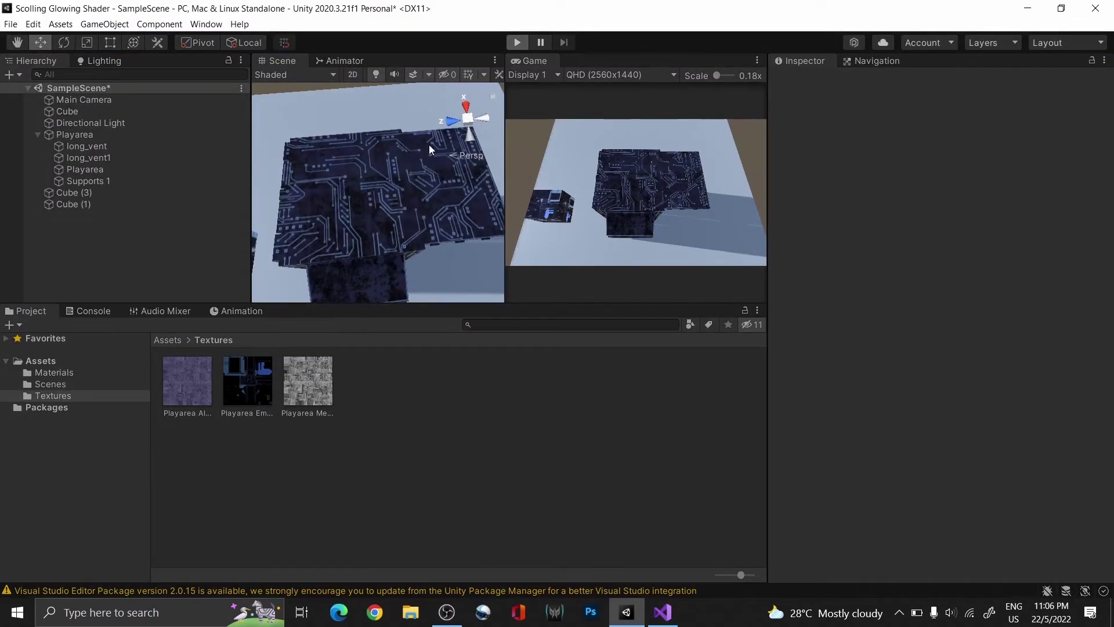
# Preview in play mode with the Object material's emission Intensity set to 2.
pyautogui.hotkey('ctrl', 'p')
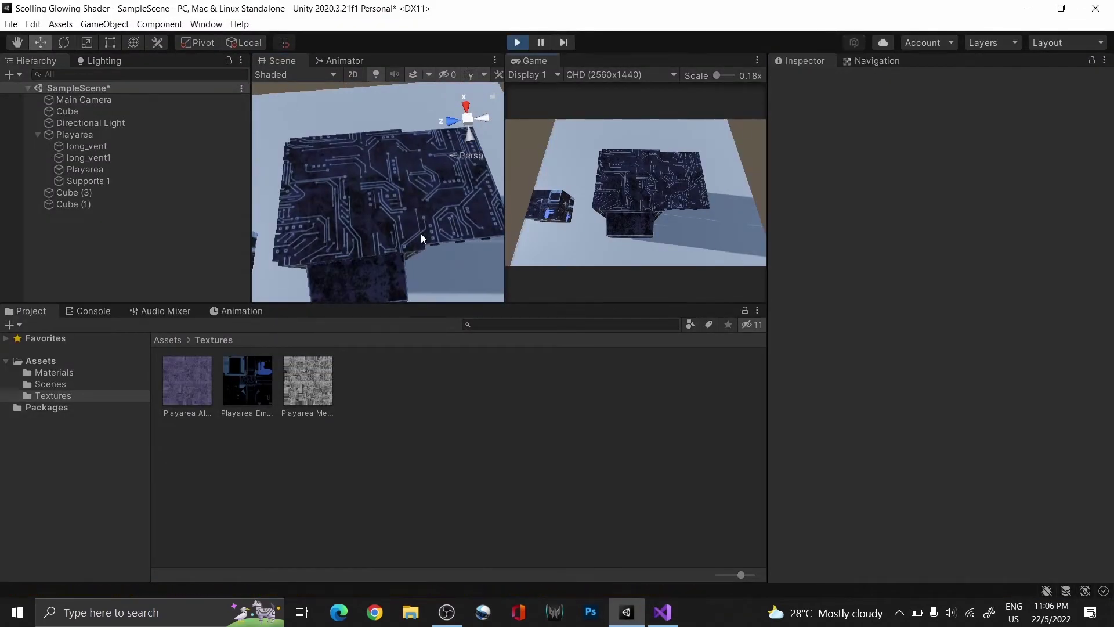
pyautogui.scroll(3, 420, 233)
pyautogui.click(54, 371)
pyautogui.click(186, 383)
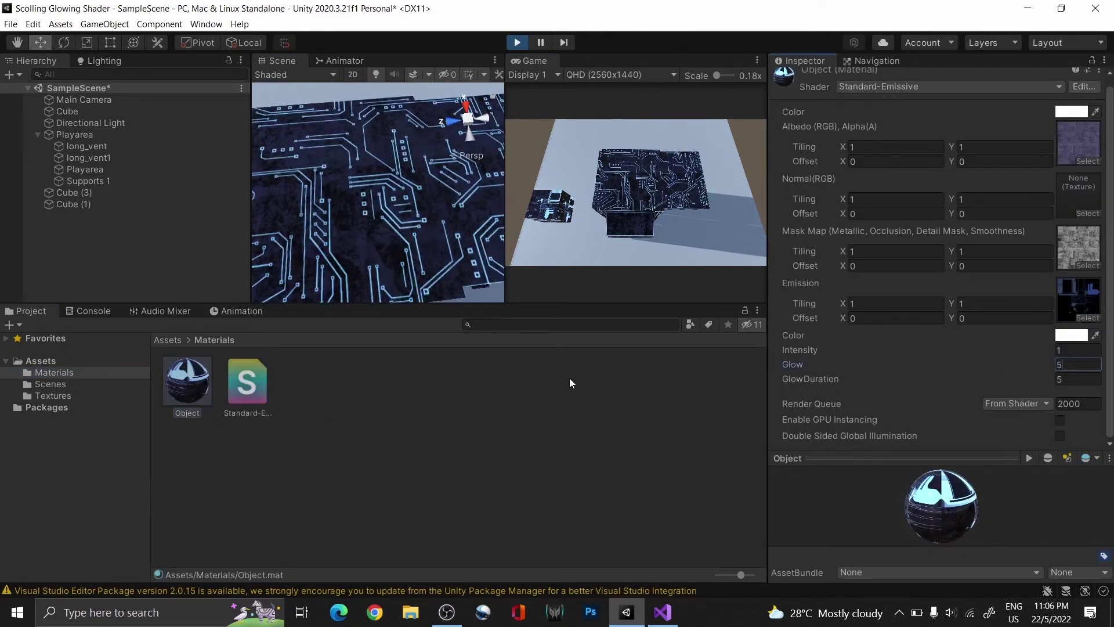
pyautogui.click(1053, 349)
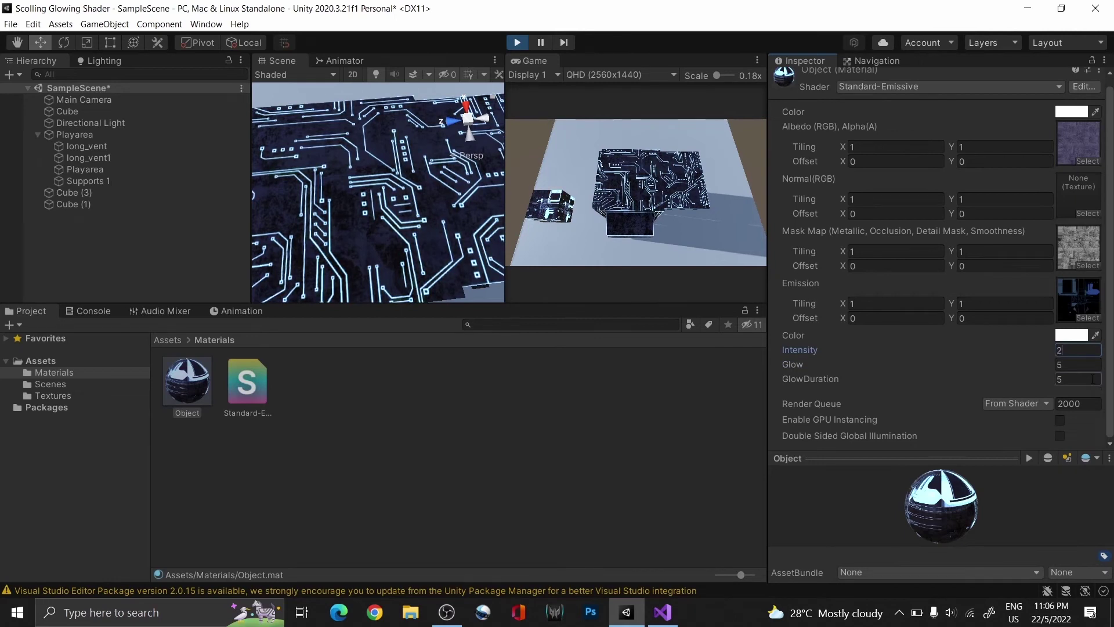
pyautogui.write('2')
pyautogui.click(518, 42)
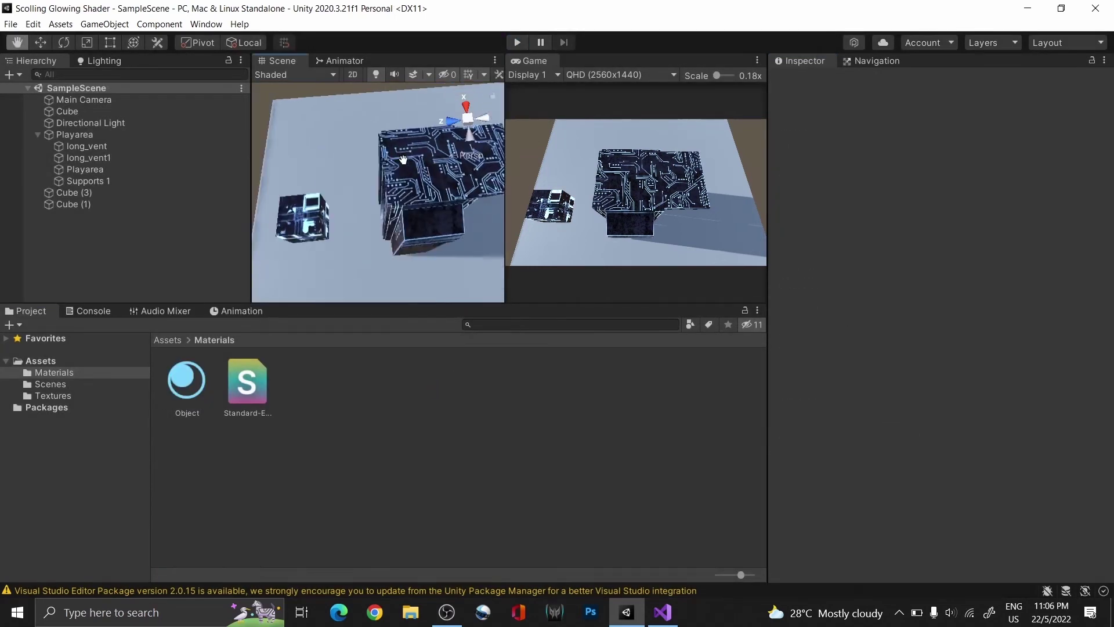
# Create NewUnlitShader in the Materials folder and open it in Visual Studio.
pyautogui.rightClick(362, 423)
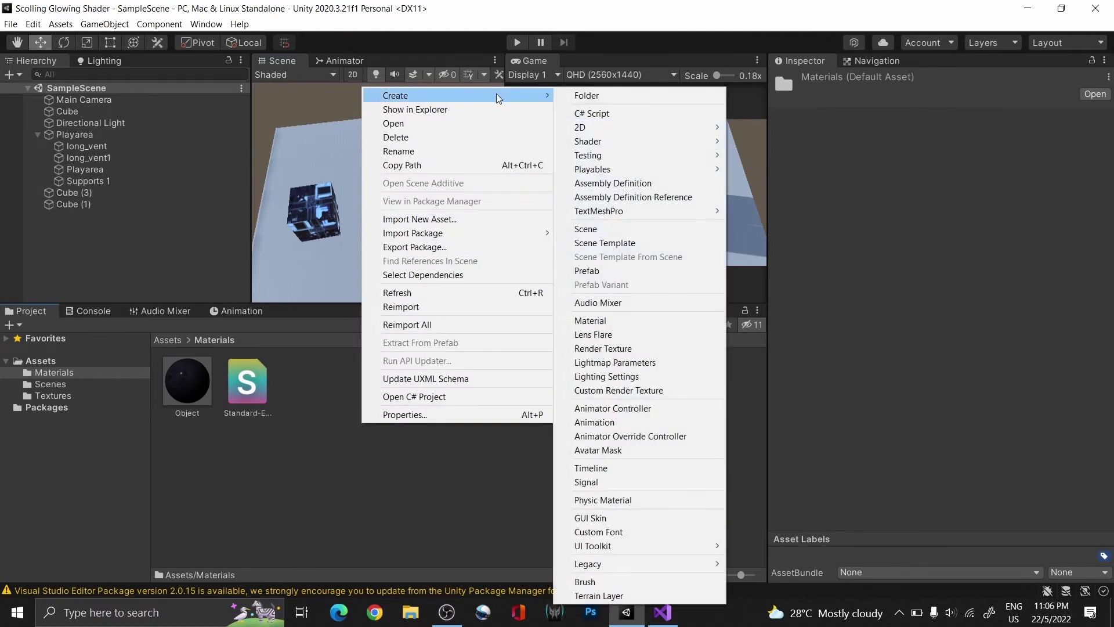
pyautogui.moveTo(395, 96)
pyautogui.moveTo(587, 141)
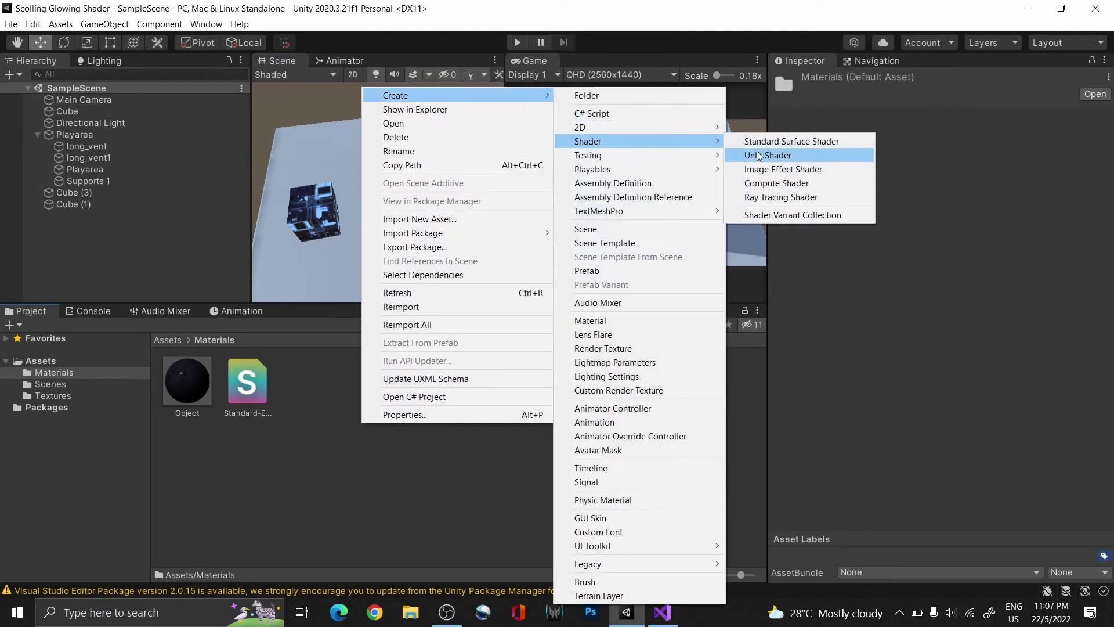
pyautogui.click(783, 155)
pyautogui.press('Return')
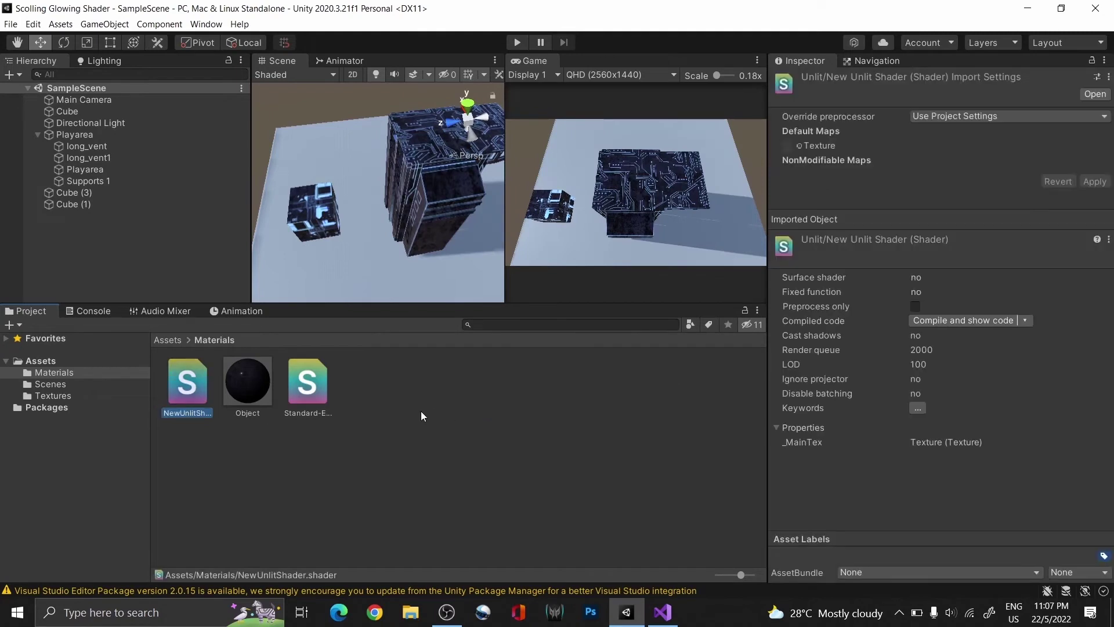
pyautogui.doubleClick(189, 369)
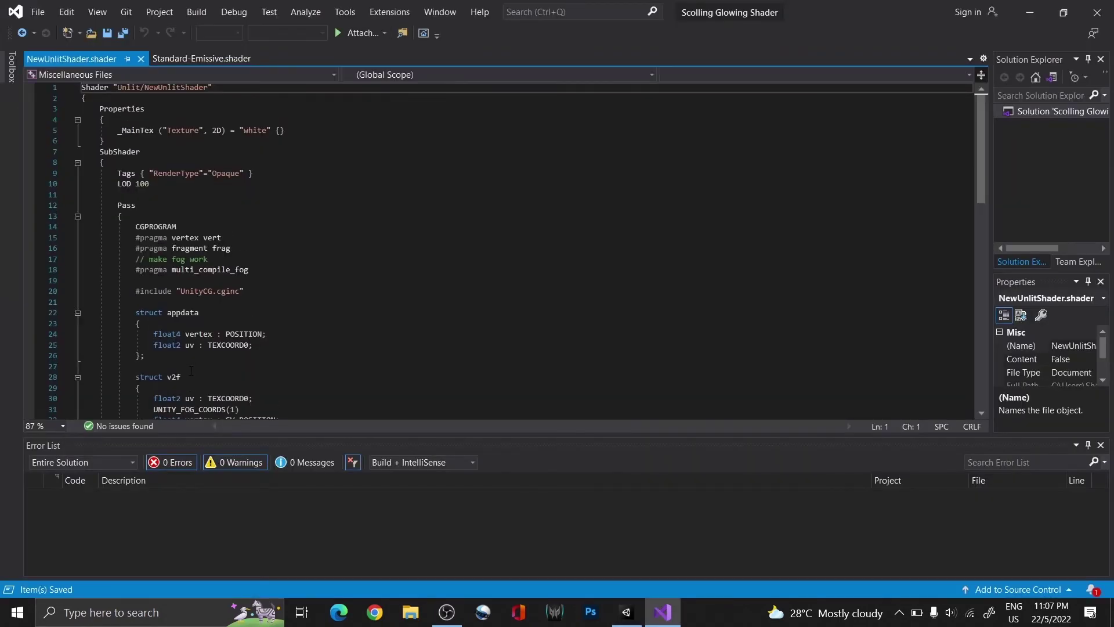
pyautogui.scroll(-10, 257, 295)
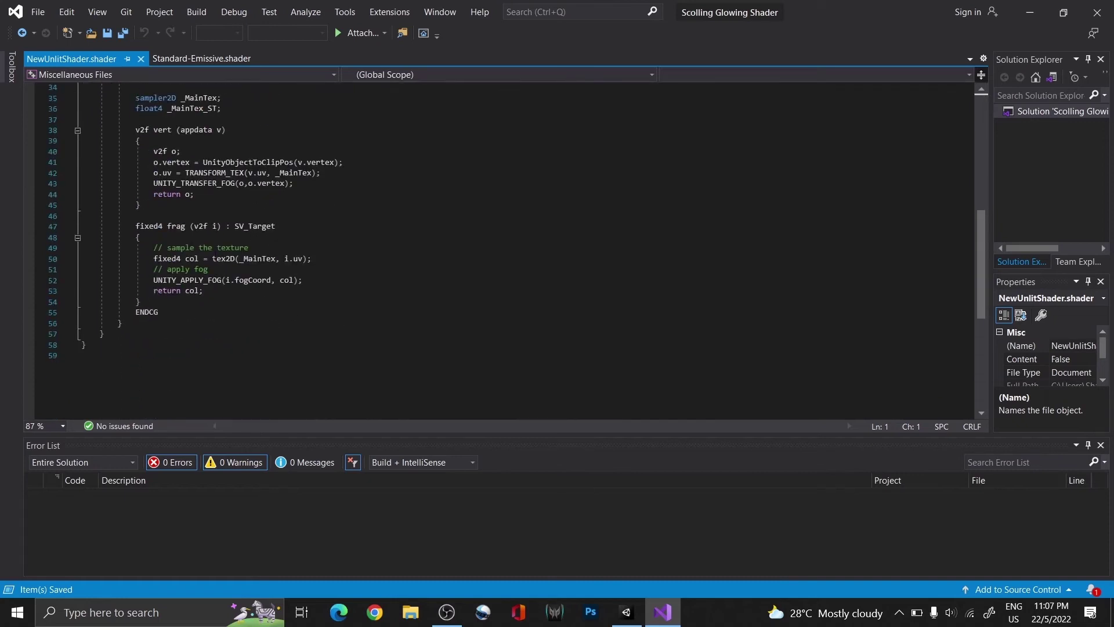
# Copy the unlit shader's Pass block and paste it after Standard-Emissive's ENDCG.
pyautogui.moveTo(175, 336); pyautogui.dragTo(83, 173)
pyautogui.click(235, 58)
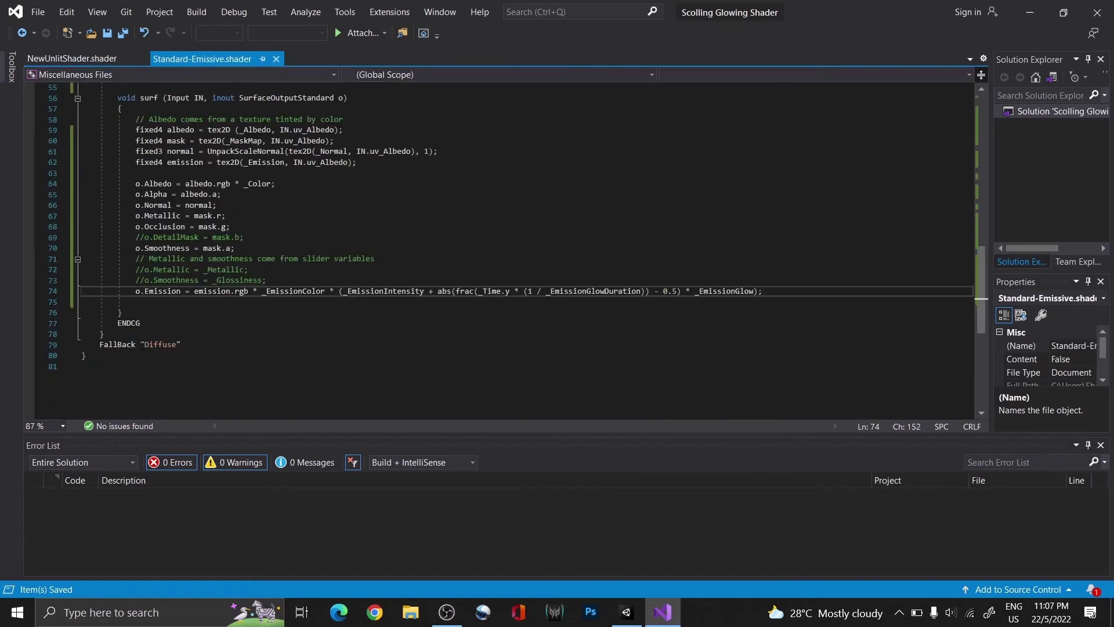
pyautogui.click(148, 324)
pyautogui.press('Return')
pyautogui.press('BackSpace')
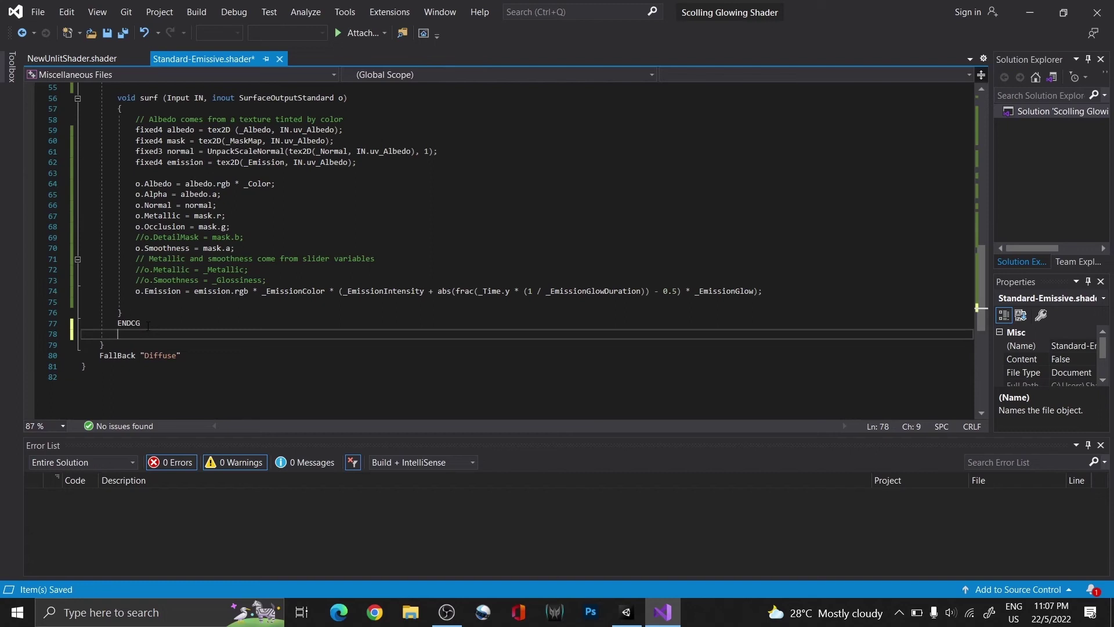
pyautogui.hotkey('ctrl', 'v')
pyautogui.scroll(-1, 522, 244)
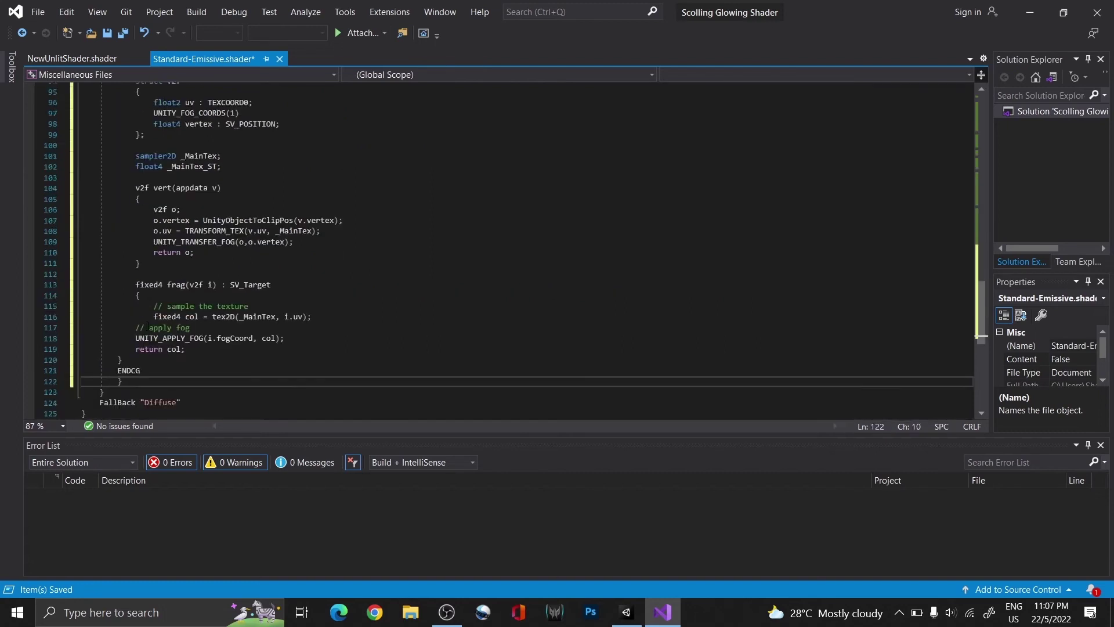
pyautogui.scroll(-1, 523, 244)
pyautogui.scroll(5, 523, 244)
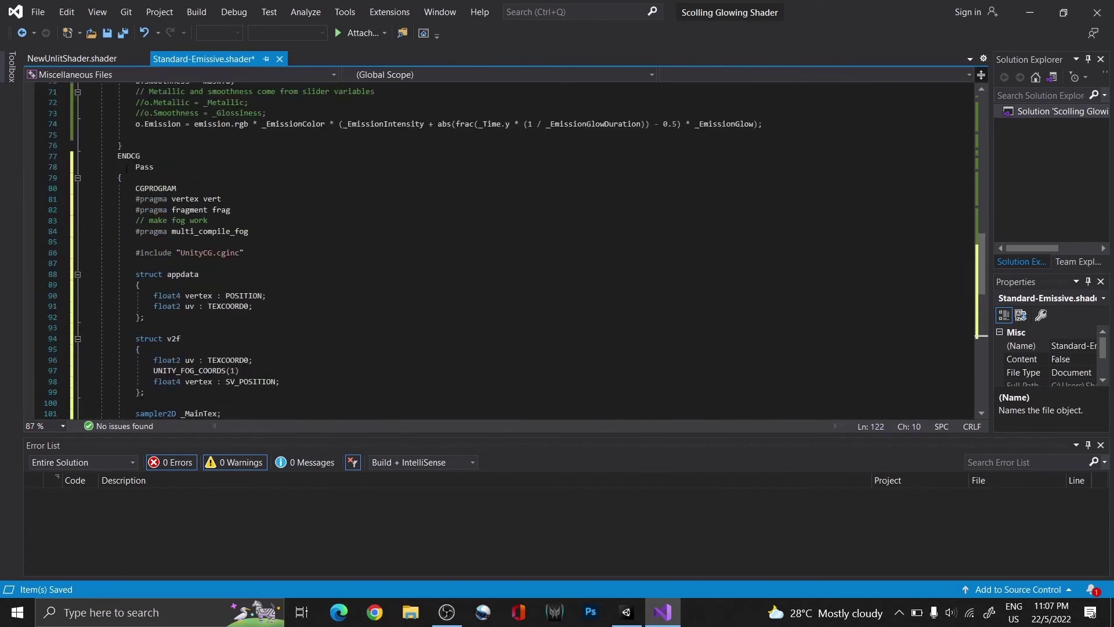
pyautogui.scroll(-5, 522, 243)
# Indent the pasted pass's frag and closing lines, and start a new line under CGPROGRAM.
pyautogui.hotkey('ctrl', 'k')
pyautogui.hotkey('ctrl', 'd')
pyautogui.click(175, 337)
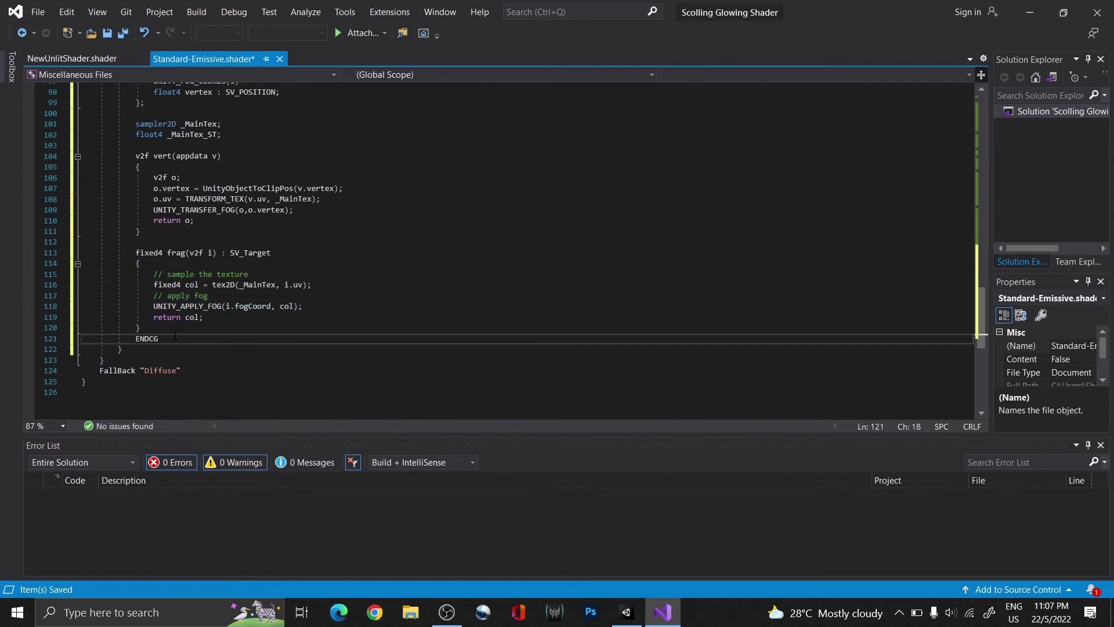
pyautogui.scroll(11, 175, 337)
pyautogui.click(193, 251)
pyautogui.press('Return')
pyautogui.write('Tags')
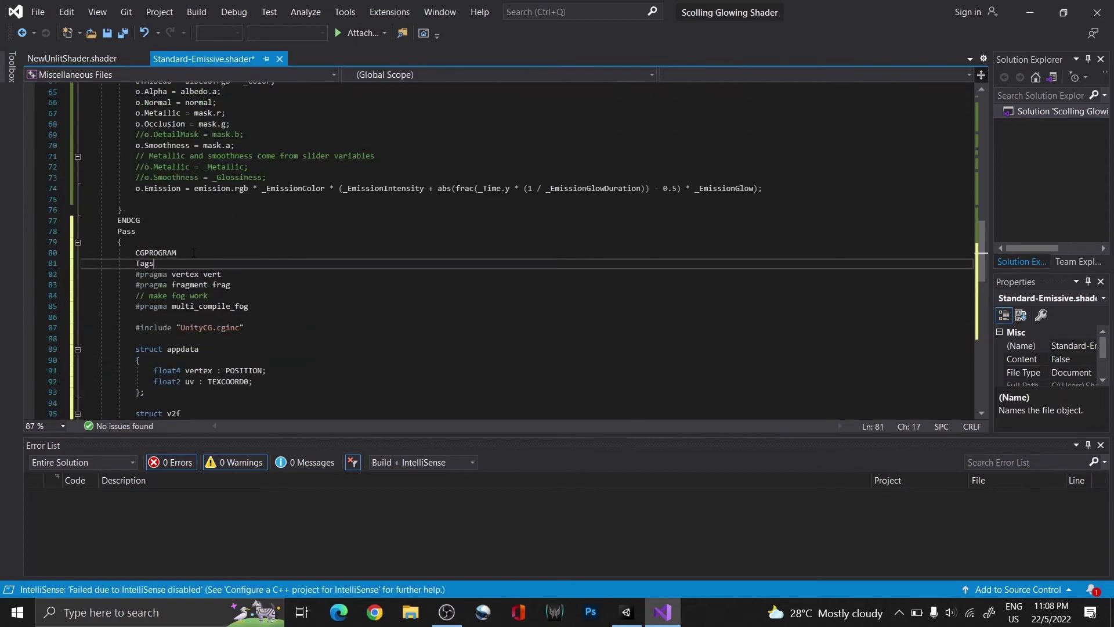
pyautogui.write('{"Ren')
pyautogui.write('derType')
pyautogui.write('" = ""')
pyautogui.write('Fade')
# Write Tags{"RenderType" = "Fade"}, ZWrite On and Blend DstColor Zero in the new pass.
pyautogui.press('Right')
pyautogui.press('Right')
pyautogui.press('Return')
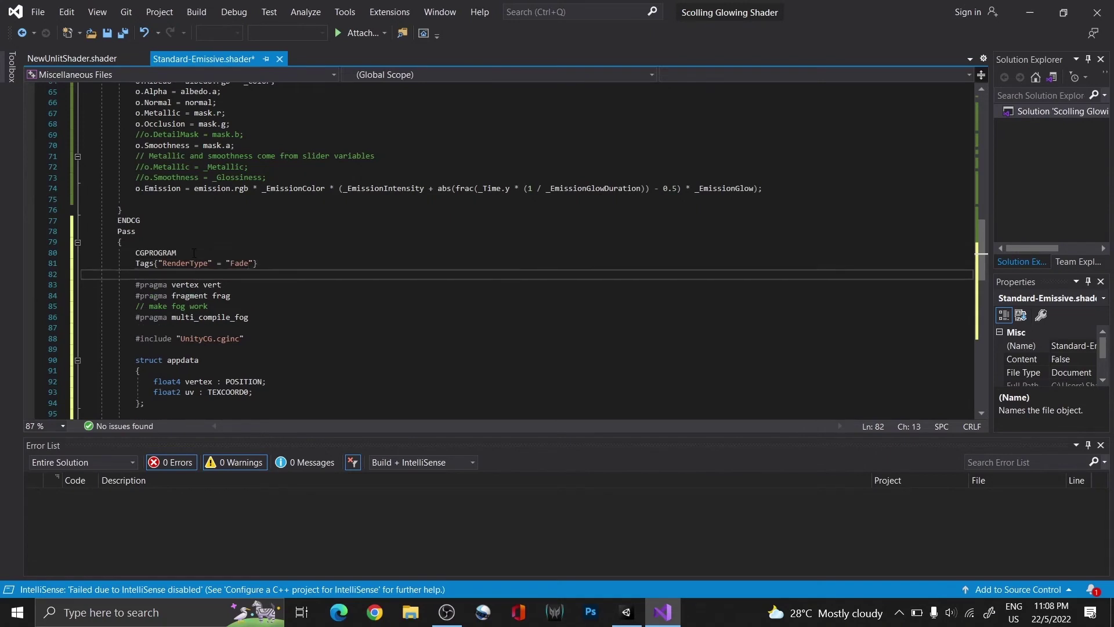
pyautogui.write('ZW')
pyautogui.write('rite On')
pyautogui.press('Return')
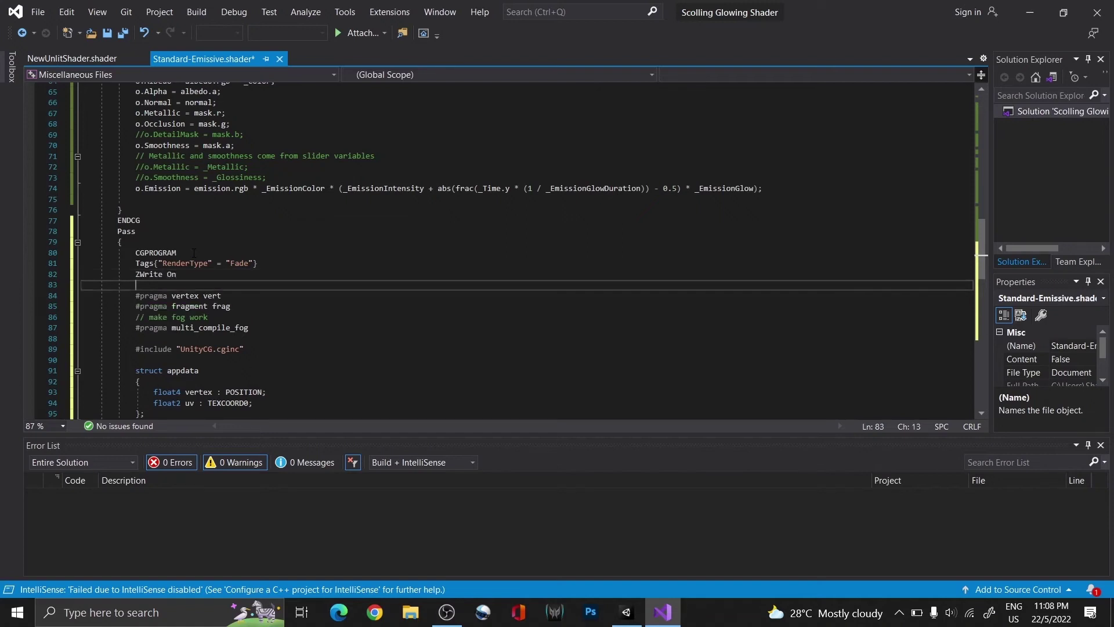
pyautogui.write('Blend ')
pyautogui.write('DstColor ')
pyautogui.write('Zero')
# Move the Tags, ZWrite and Blend lines above CGPROGRAM.
pyautogui.press('Return')
pyautogui.hotkey('shift', 'Up')
pyautogui.hotkey('shift', 'Up')
pyautogui.hotkey('shift', 'Up')
pyautogui.hotkey('ctrl', 'x')
pyautogui.press('Up')
pyautogui.hotkey('ctrl', 'v')
pyautogui.press('Down')
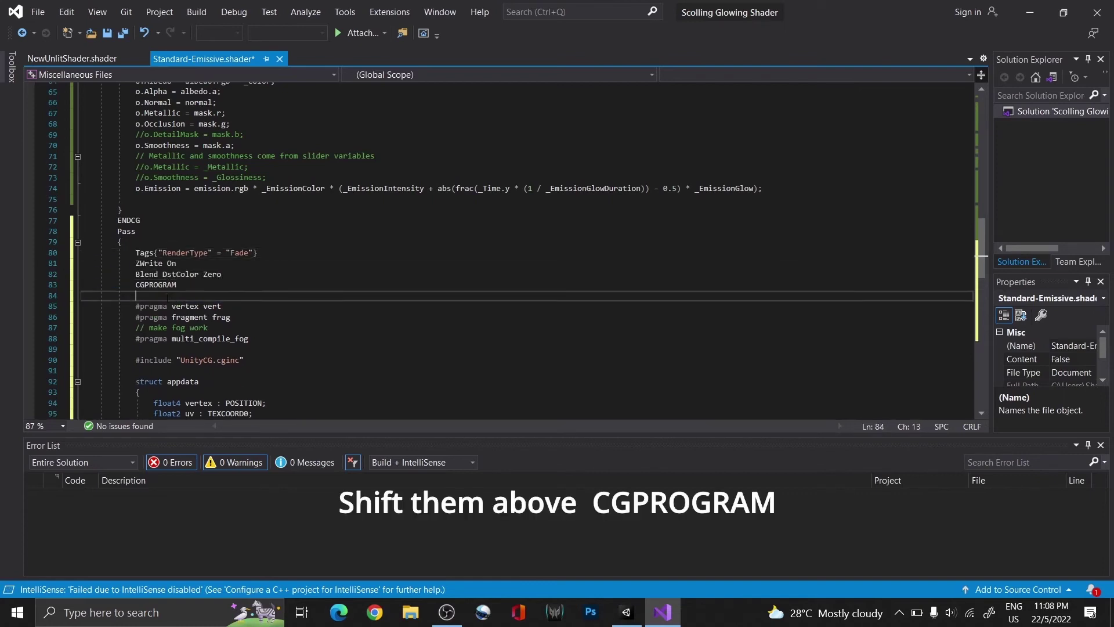
pyautogui.hotkey('alt', 'Up')
pyautogui.scroll(-1, 225, 293)
pyautogui.scroll(-6, 225, 293)
# Save, then replace both _MainTex references in the pass with _ScrollingMask.
pyautogui.hotkey('ctrl', 's')
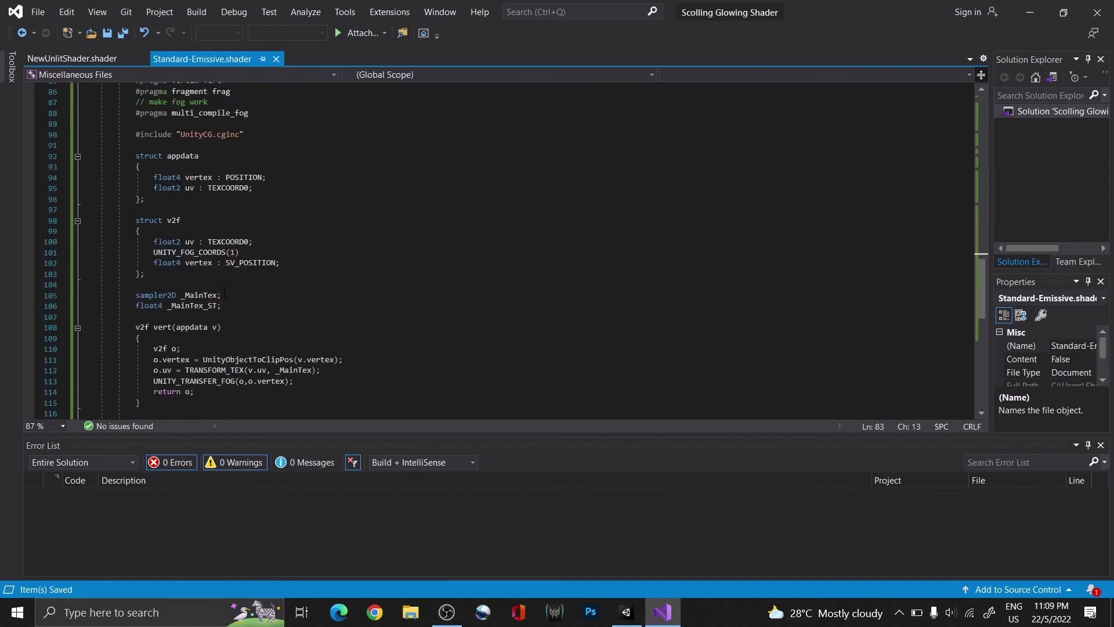
pyautogui.moveTo(225, 294); pyautogui.dragTo(185, 294)
pyautogui.write('Scrolling')
pyautogui.write('Mask')
pyautogui.scroll(-4, 279, 246)
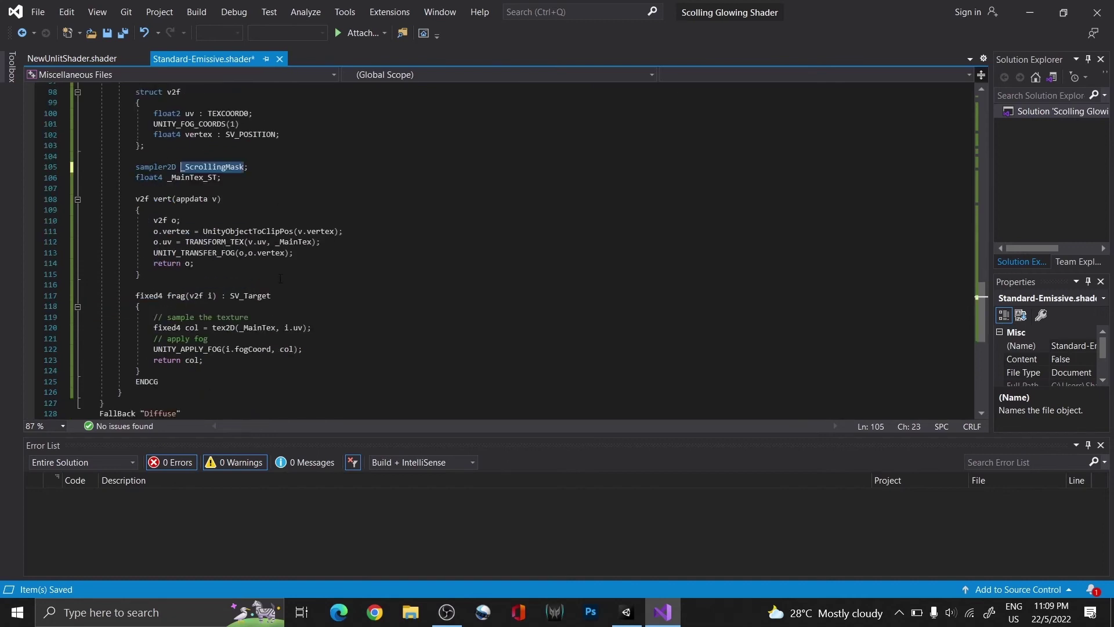
pyautogui.doubleClick(278, 243)
pyautogui.hotkey('ctrl', 'v')
pyautogui.doubleClick(257, 328)
pyautogui.hotkey('ctrl', 'v')
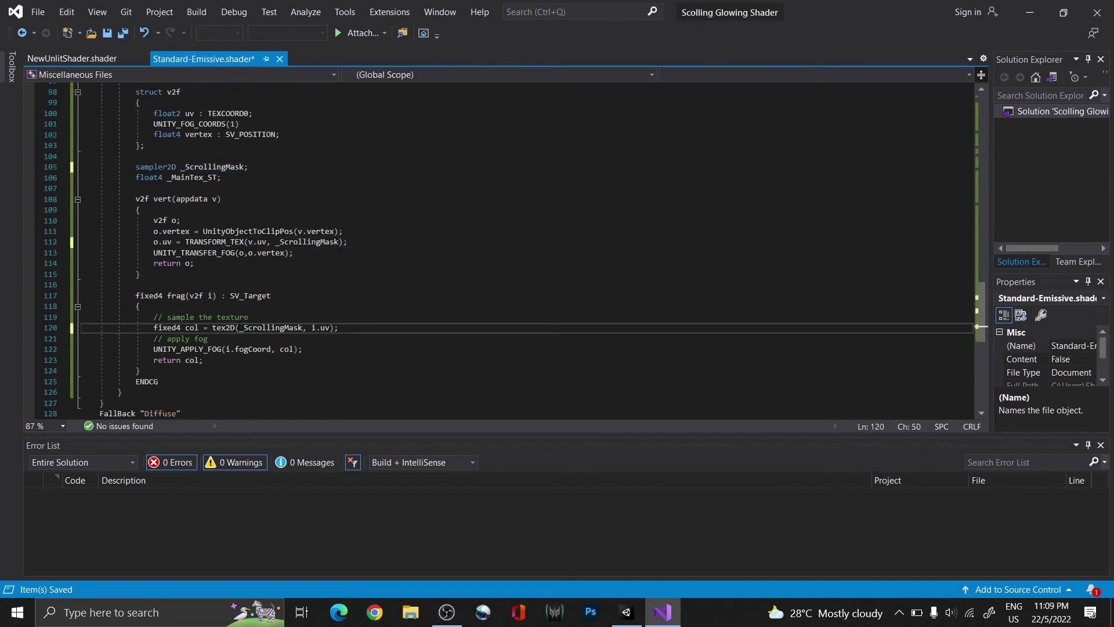
pyautogui.scroll(10, 246, 312)
pyautogui.scroll(15, 246, 312)
pyautogui.scroll(2, 246, 311)
# Add the white-default _ScrollingMask("Scrolling Mask", 2D) property, rename _MainTex_ST, and save.
pyautogui.click(349, 270)
pyautogui.press('Return')
pyautogui.press('Return')
pyautogui.hotkey('ctrl', 'v')
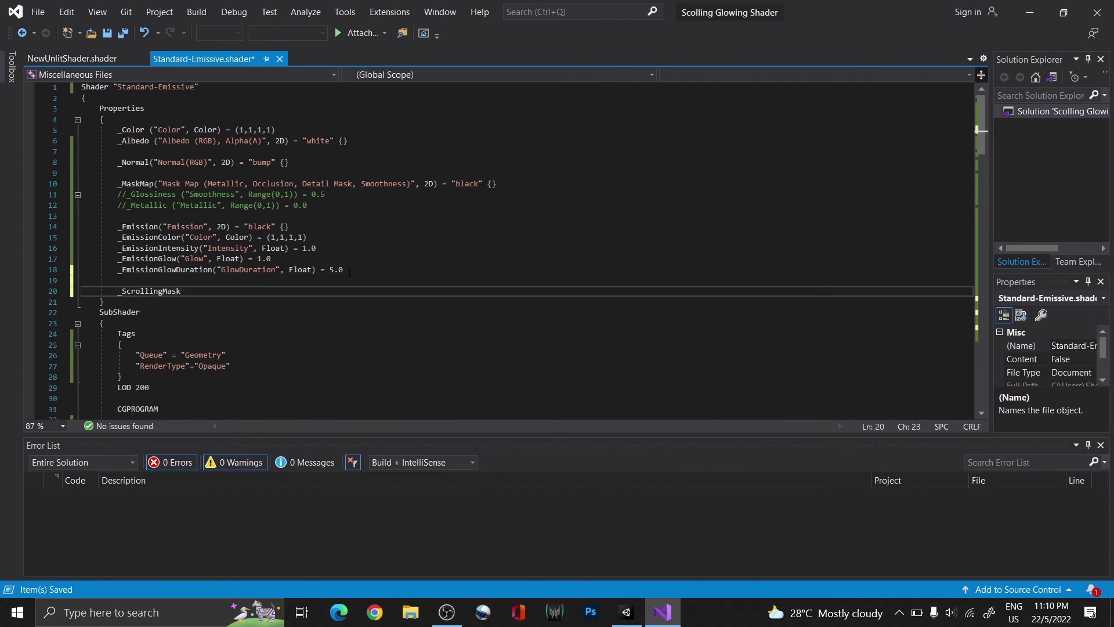
pyautogui.write('("Scrolling Mask", 2')
pyautogui.write('D) = "white" {}')
pyautogui.scroll(-5, 384, 253)
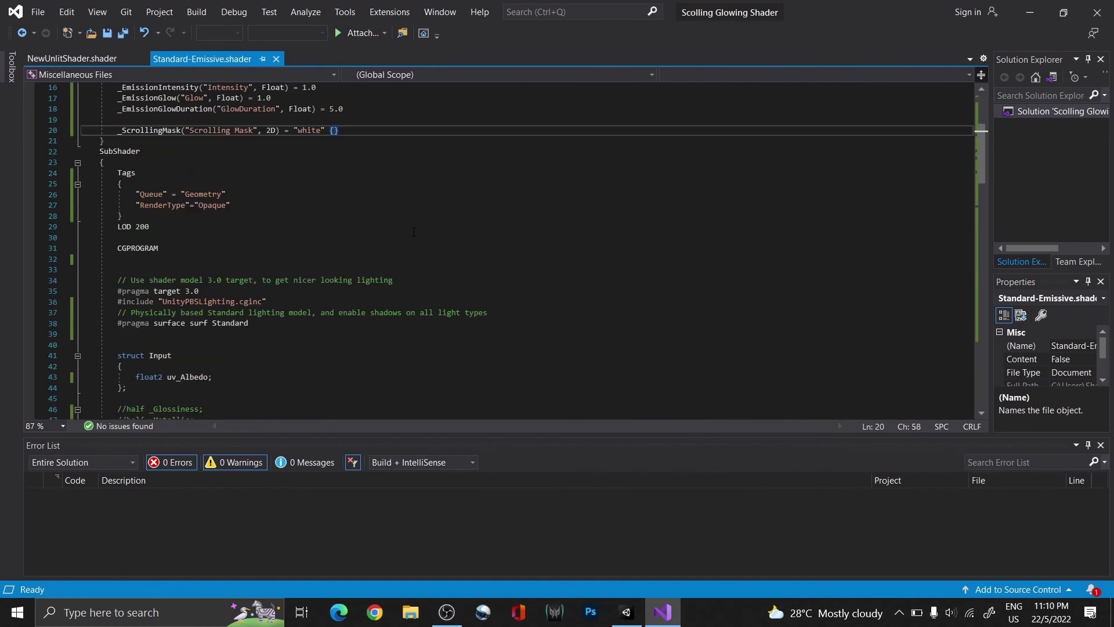
pyautogui.scroll(-10, 400, 244)
pyautogui.scroll(-11, 409, 239)
pyautogui.scroll(-5, 414, 237)
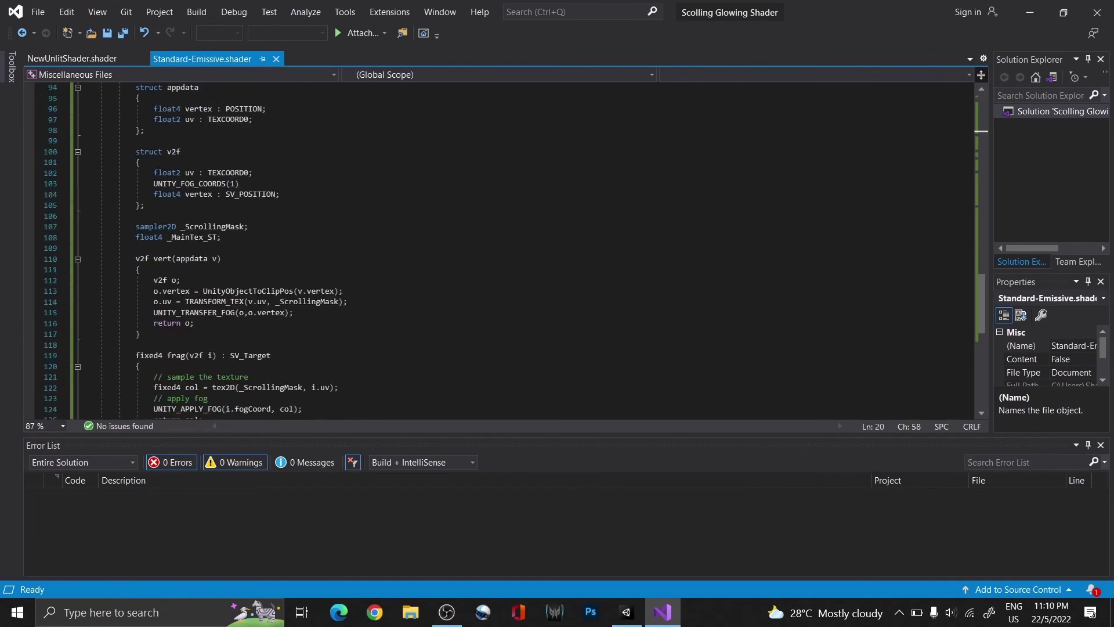
pyautogui.moveTo(172, 237); pyautogui.dragTo(203, 236)
pyautogui.write('ScrollingMask')
pyautogui.press('Down')
pyautogui.press('Down')
pyautogui.press('Down')
pyautogui.hotkey('ctrl', 's')
pyautogui.click(626, 612)
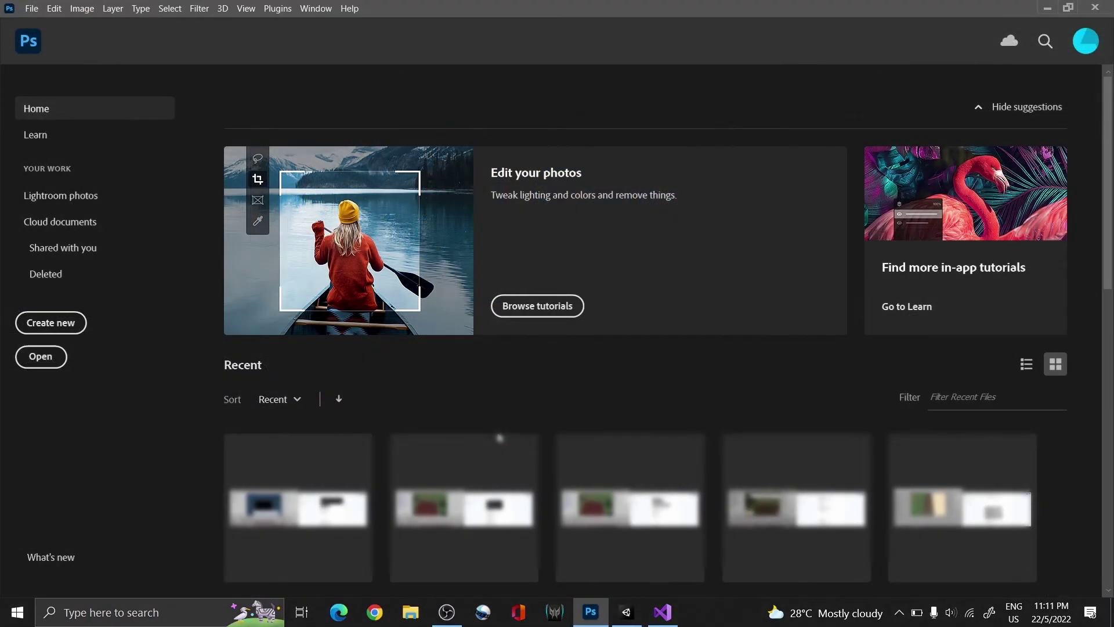
# Create a new 1024 × 1024 document and switch to the Gradient Tool.
pyautogui.click(51, 322)
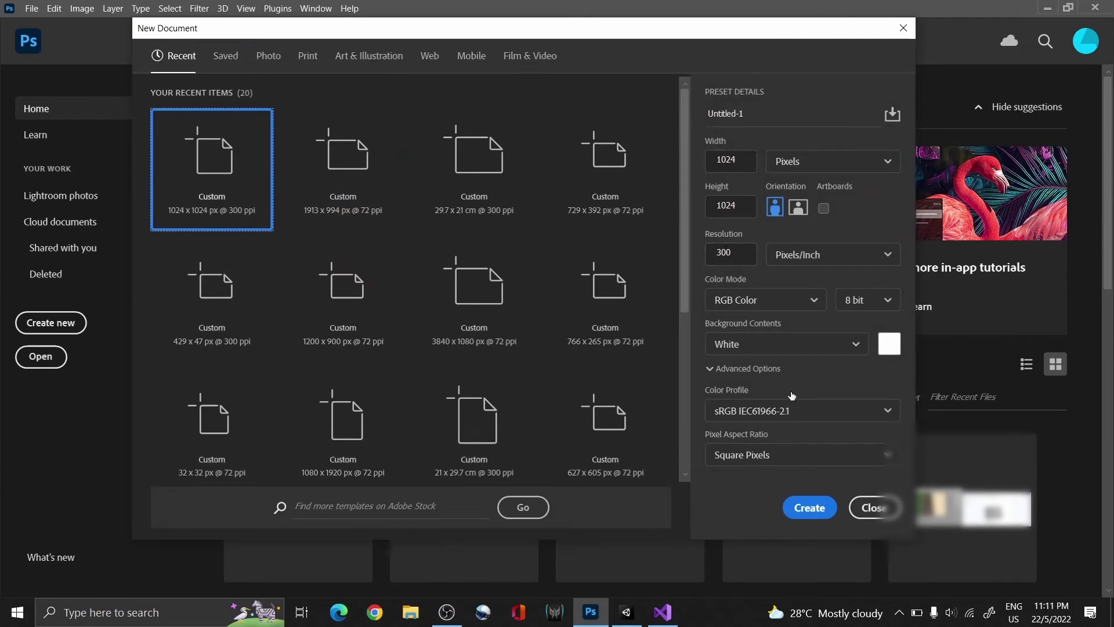
pyautogui.click(809, 507)
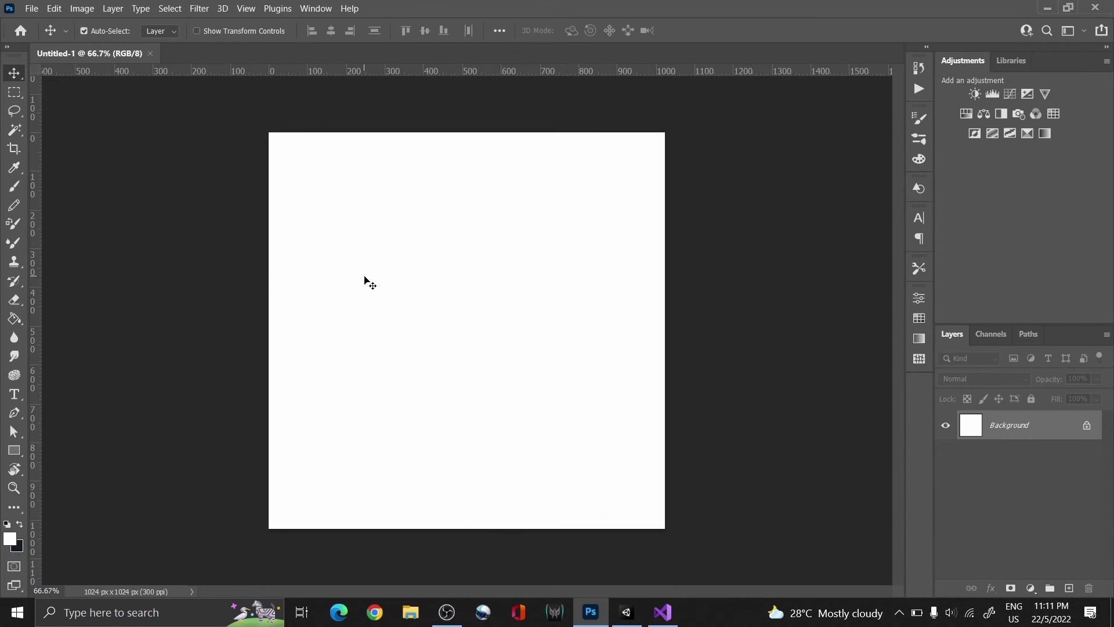
pyautogui.click(12, 320)
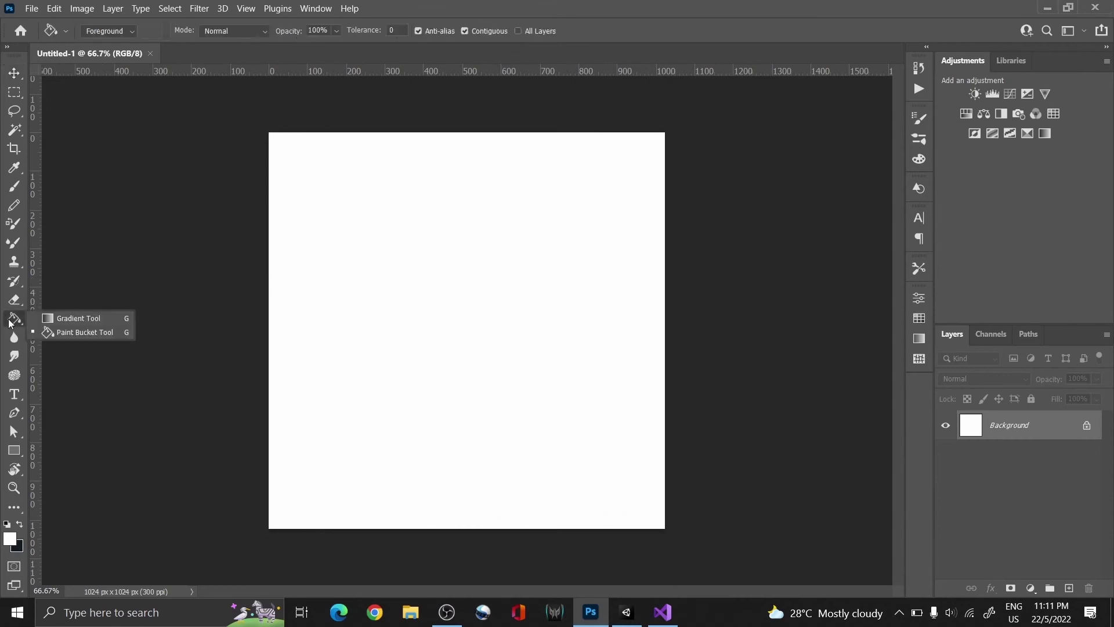
pyautogui.click(72, 320)
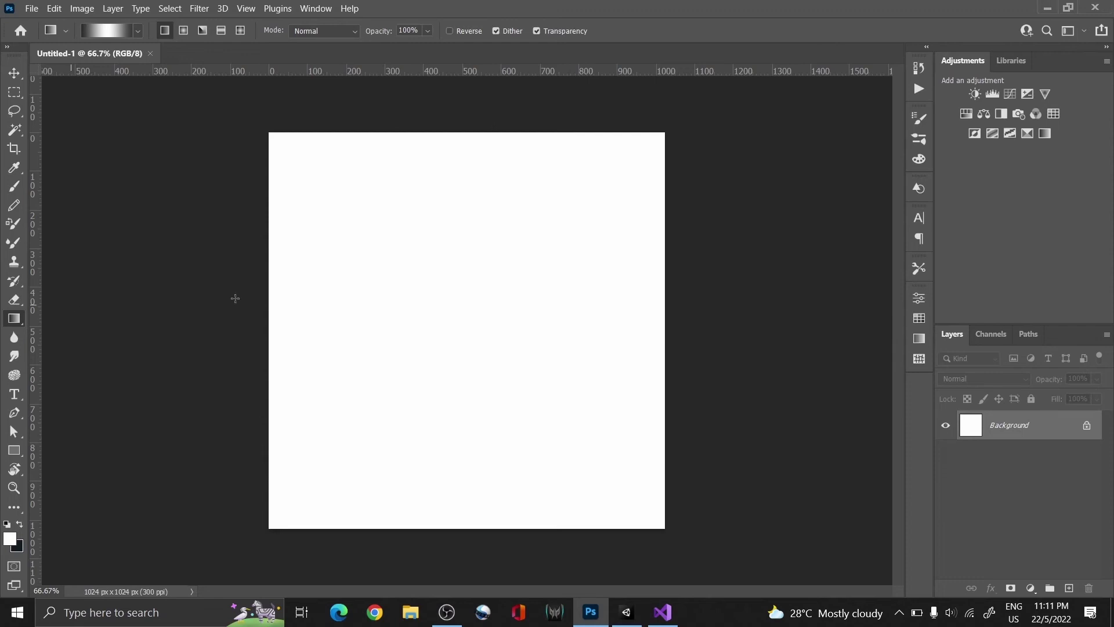
# Set both end stops of the gradient to grey in the Gradient Editor.
pyautogui.click(90, 33)
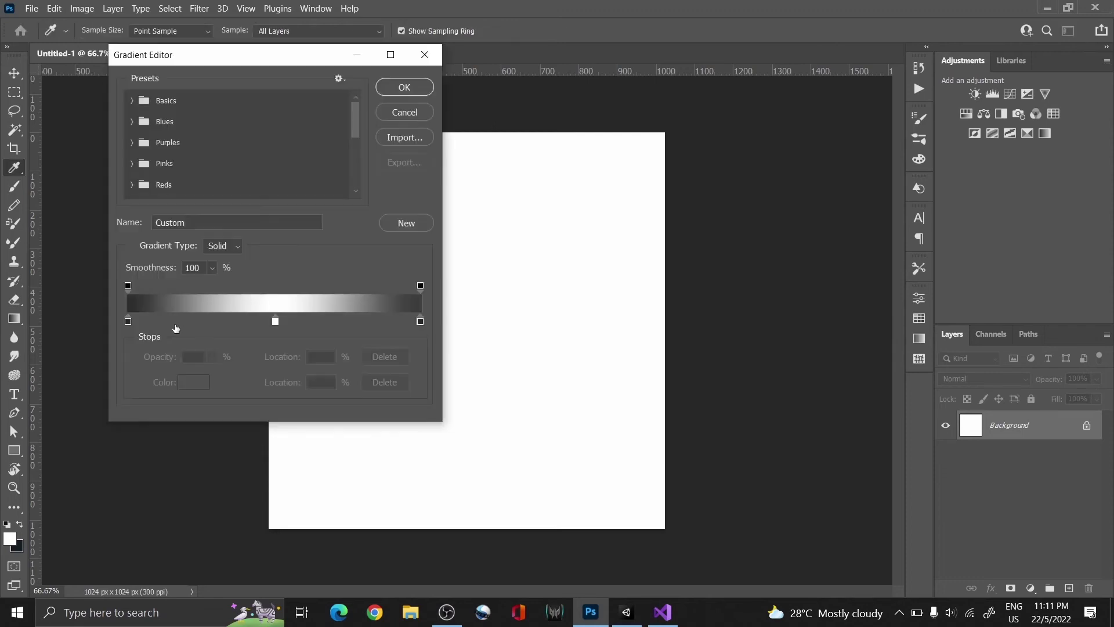
pyautogui.click(128, 322)
pyautogui.doubleClick(128, 321)
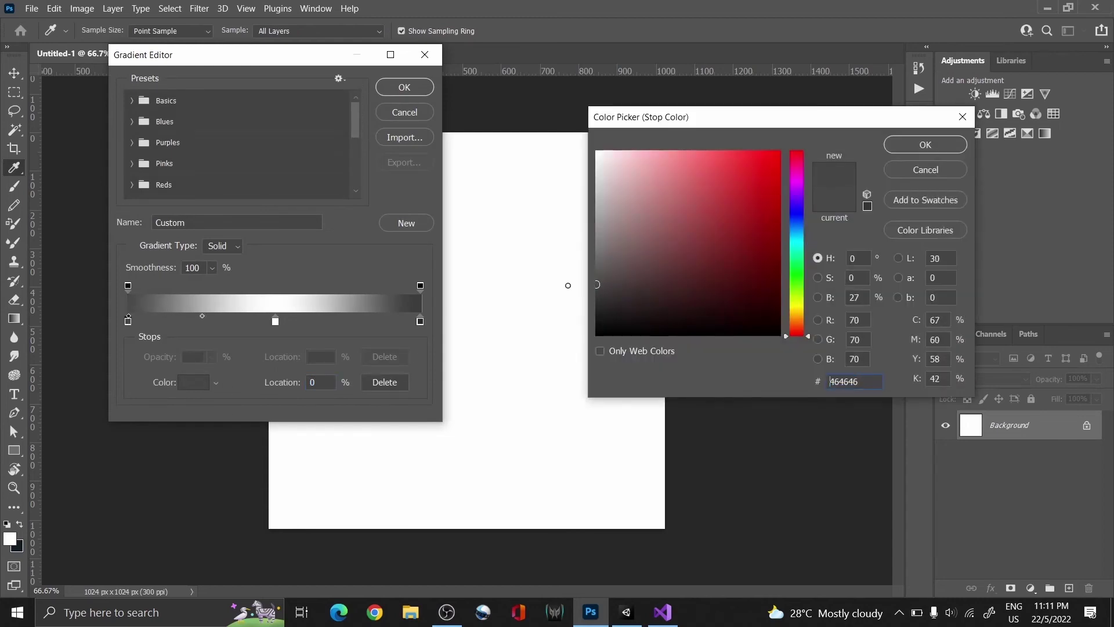
pyautogui.press('Return')
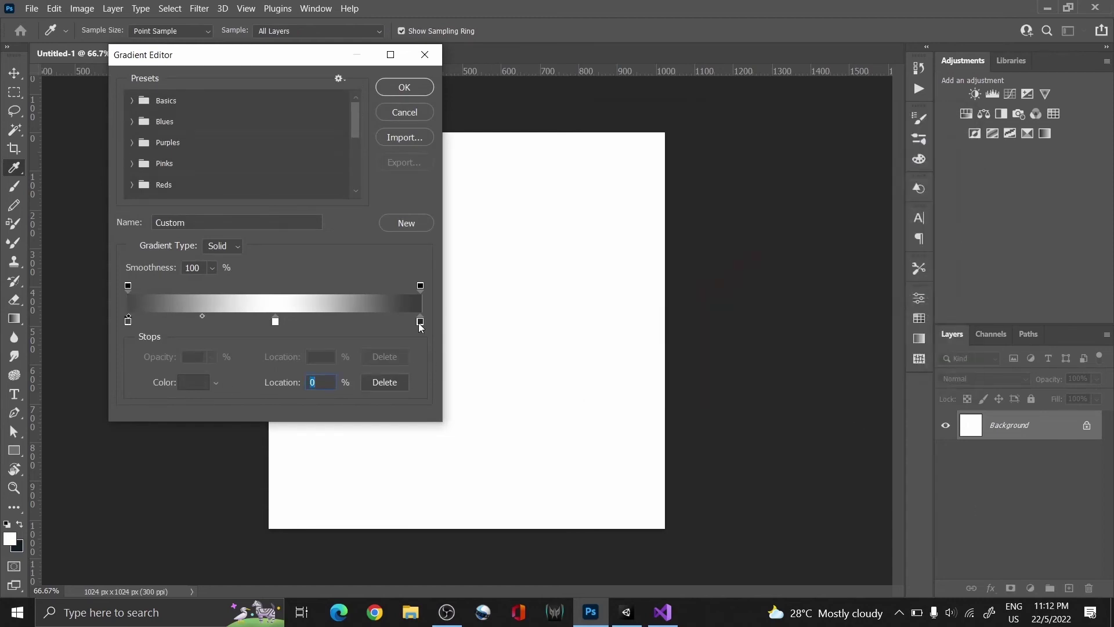
pyautogui.click(420, 321)
pyautogui.click(195, 382)
pyautogui.press('Return')
# Add a white stop at 50%, accept, and drag the gradient vertically down the canvas.
pyautogui.click(276, 322)
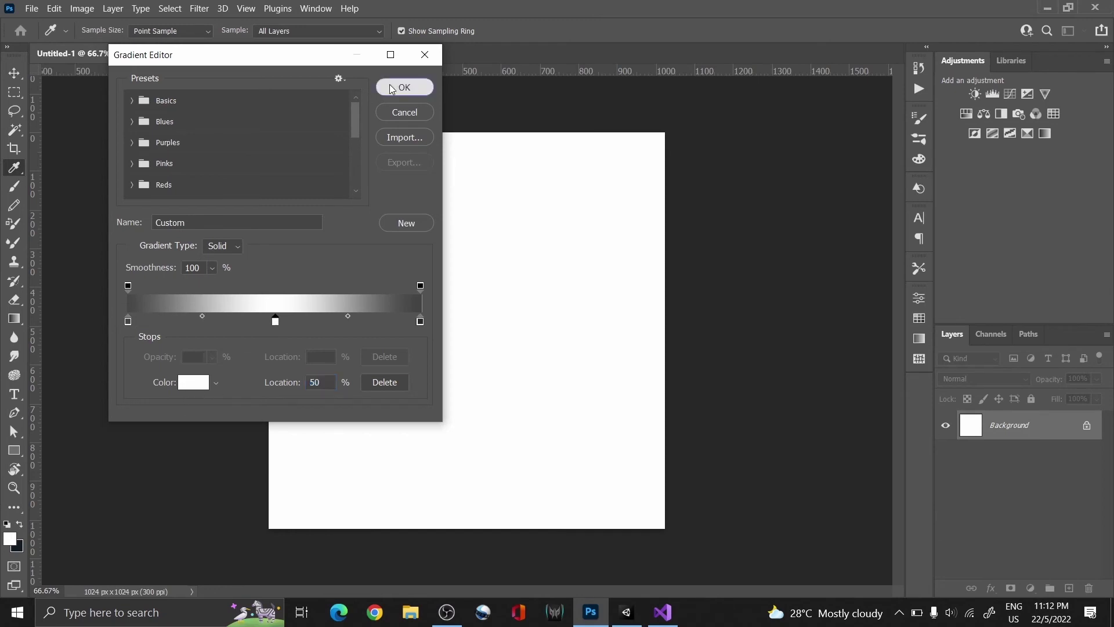
pyautogui.click(404, 87)
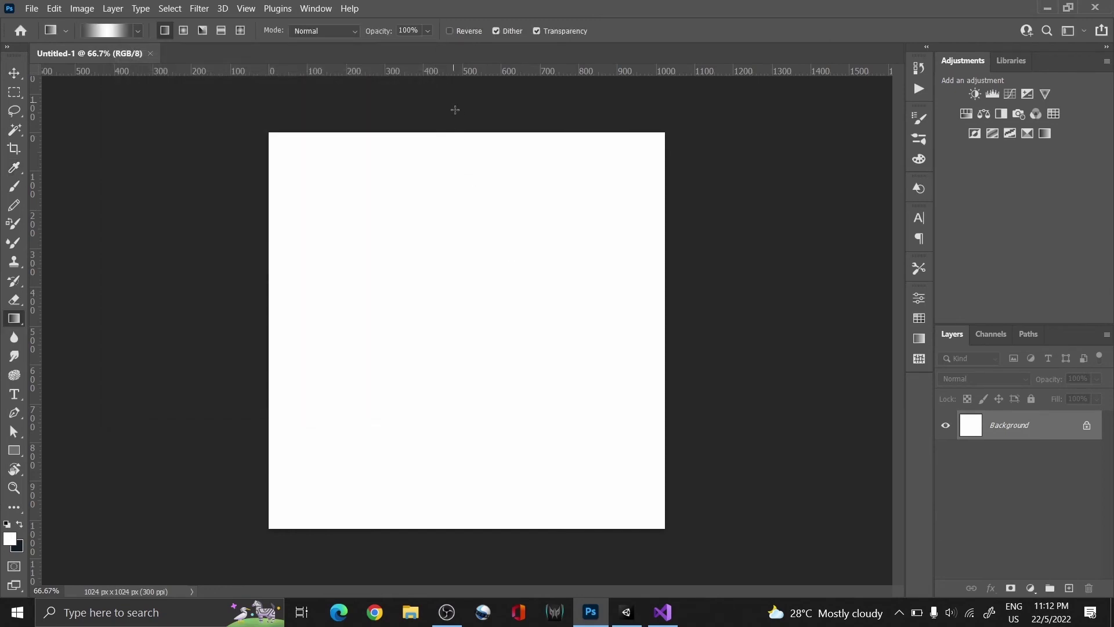
pyautogui.moveTo(457, 116); pyautogui.dragTo(459, 578)
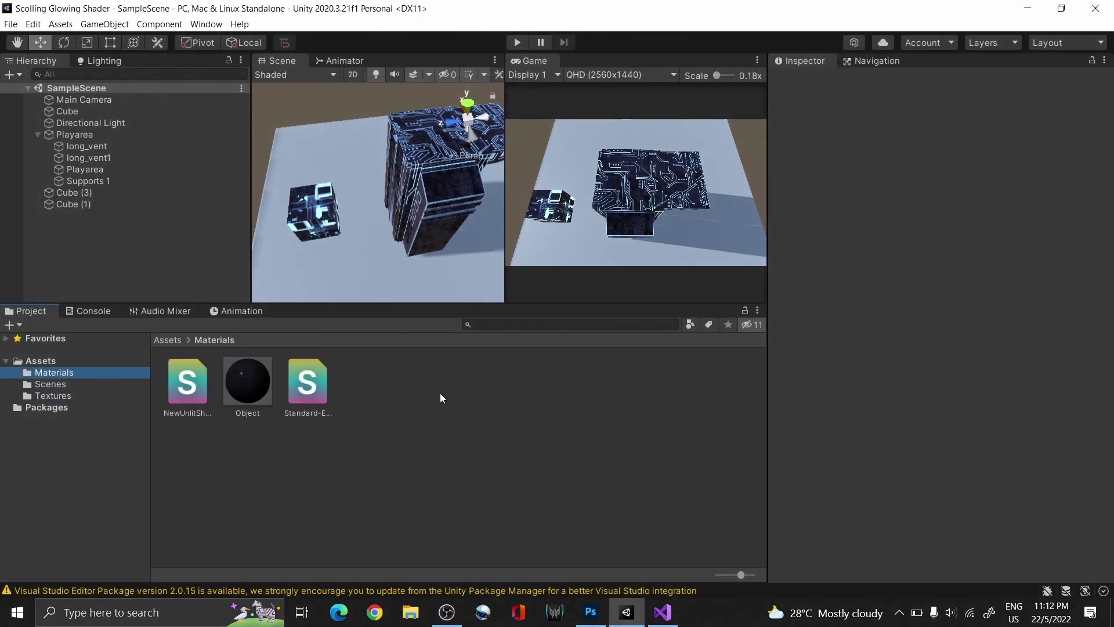
# Assign the ScrollingMask texture from Assets/Textures to the Object material's Scrolling Mask slot.
pyautogui.click(257, 381)
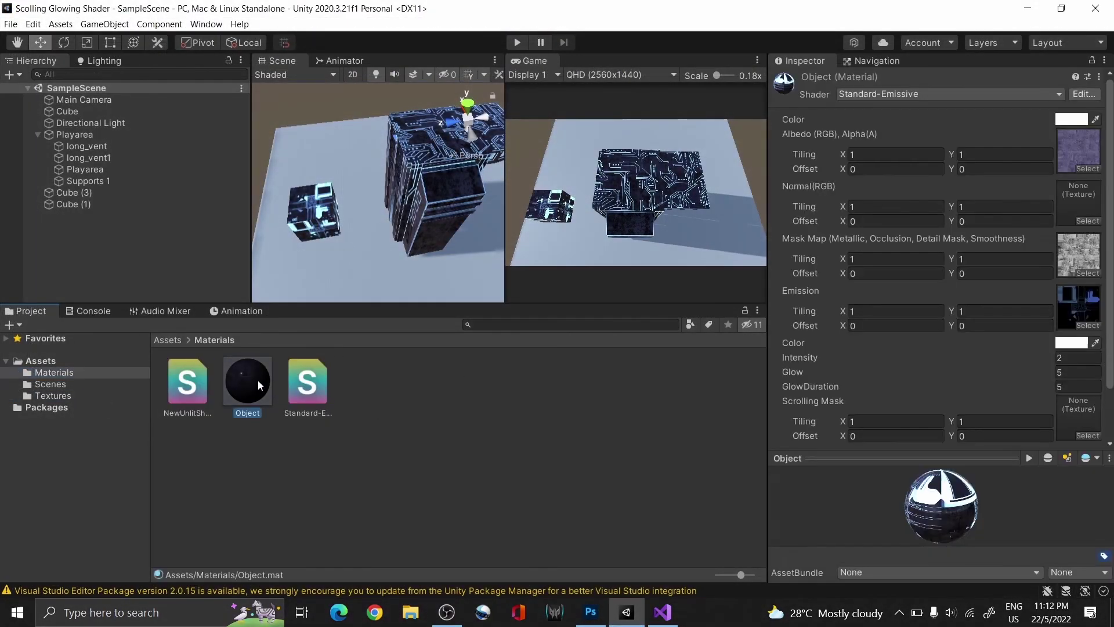
pyautogui.click(52, 395)
pyautogui.moveTo(371, 393); pyautogui.dragTo(1078, 357)
pyautogui.keyDown('alt'); pyautogui.moveTo(383, 217); pyautogui.dragTo(452, 175); pyautogui.keyUp('alt')
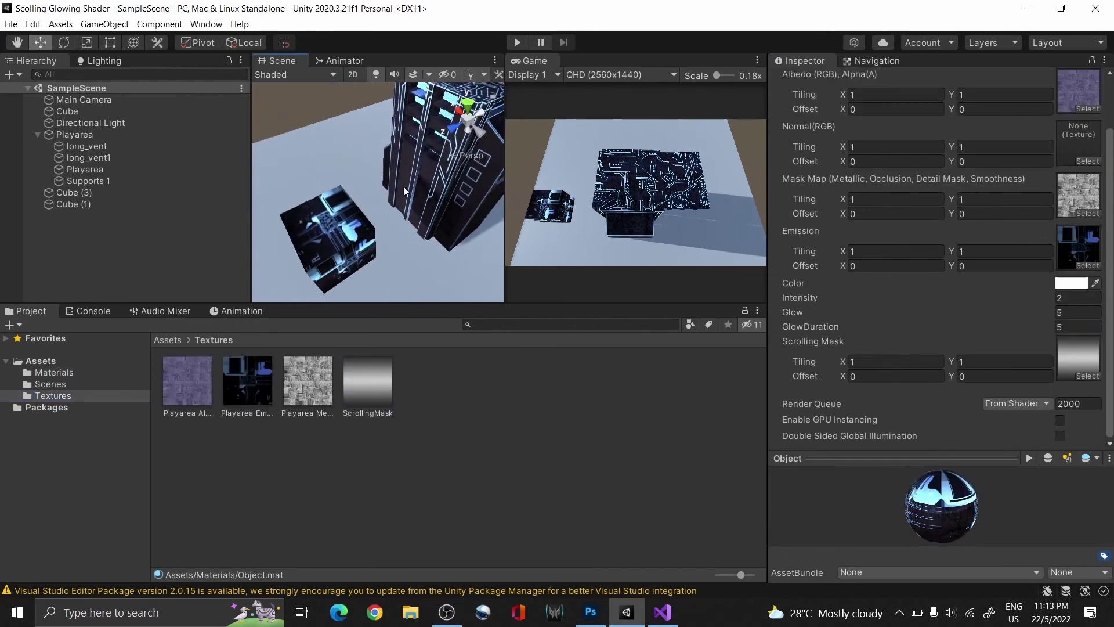
pyautogui.scroll(3, 451, 176)
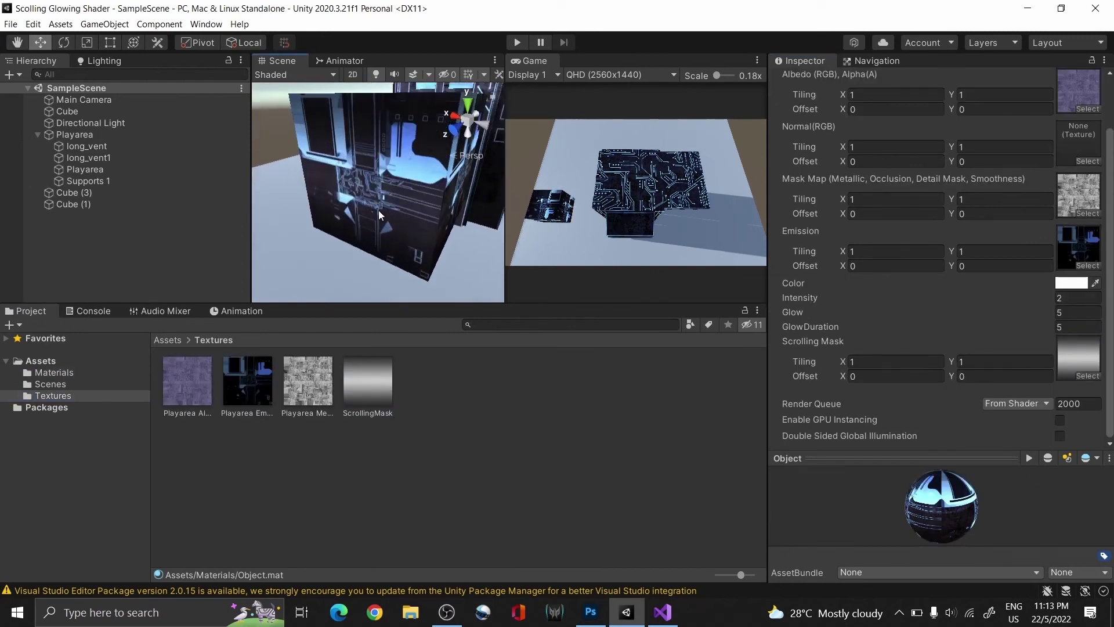
pyautogui.keyDown('alt'); pyautogui.moveTo(381, 215); pyautogui.dragTo(418, 192); pyautogui.keyUp('alt')
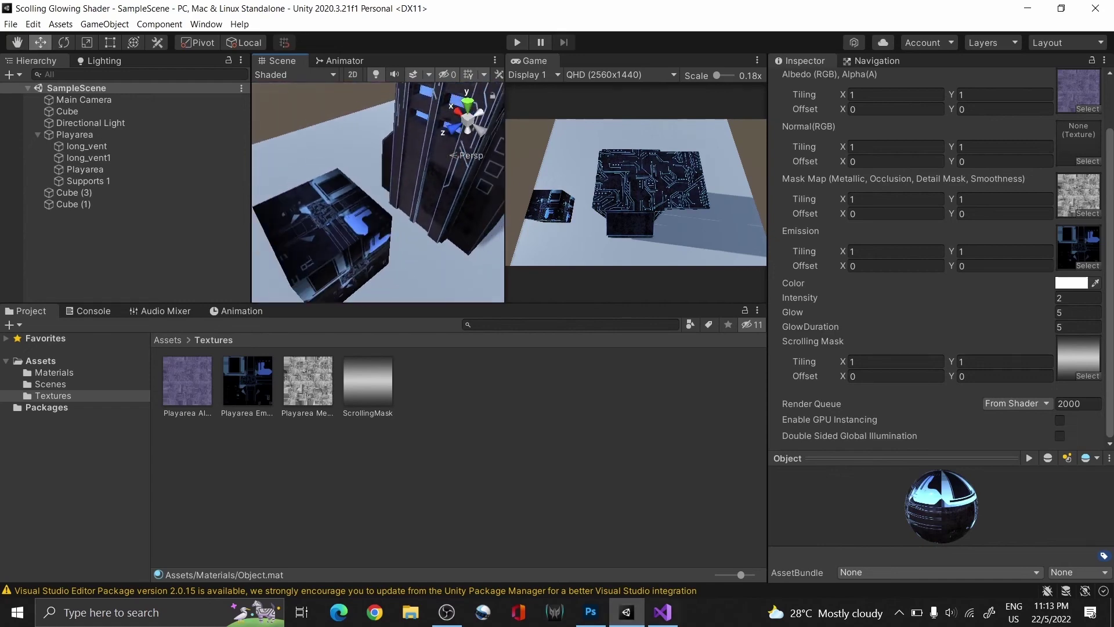
pyautogui.click(662, 613)
pyautogui.scroll(20, 447, 288)
pyautogui.scroll(10, 446, 287)
# Add a Scroll Speed (X) float property defaulting to 0.2, duplicate it for Y, and save.
pyautogui.click(383, 291)
pyautogui.press('Return')
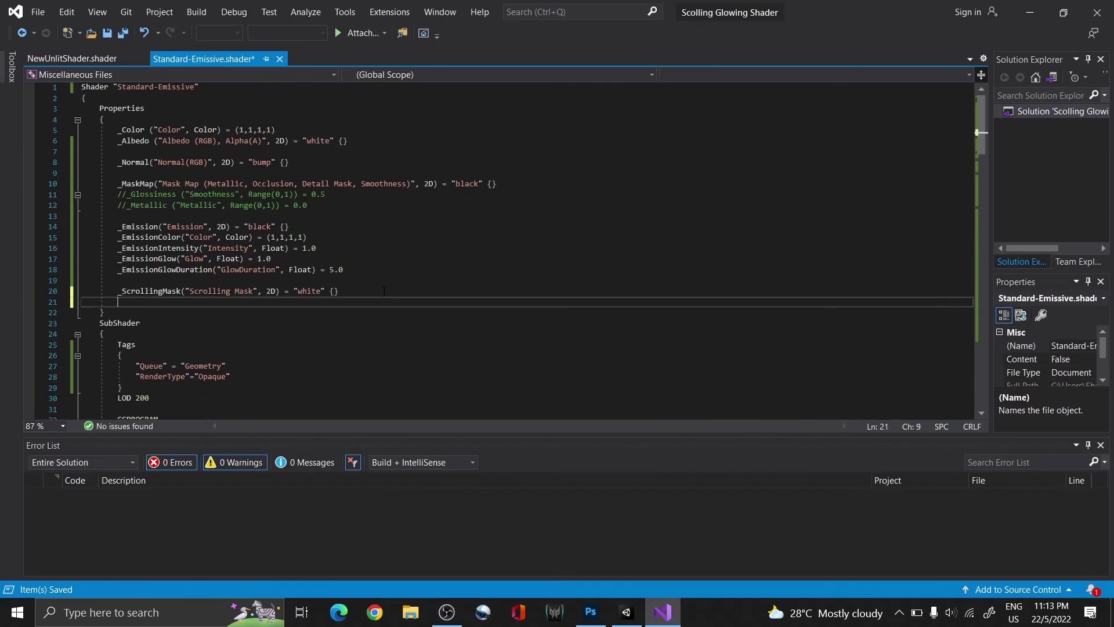
pyautogui.write('_Scroll')
pyautogui.write('X("Scroll ')
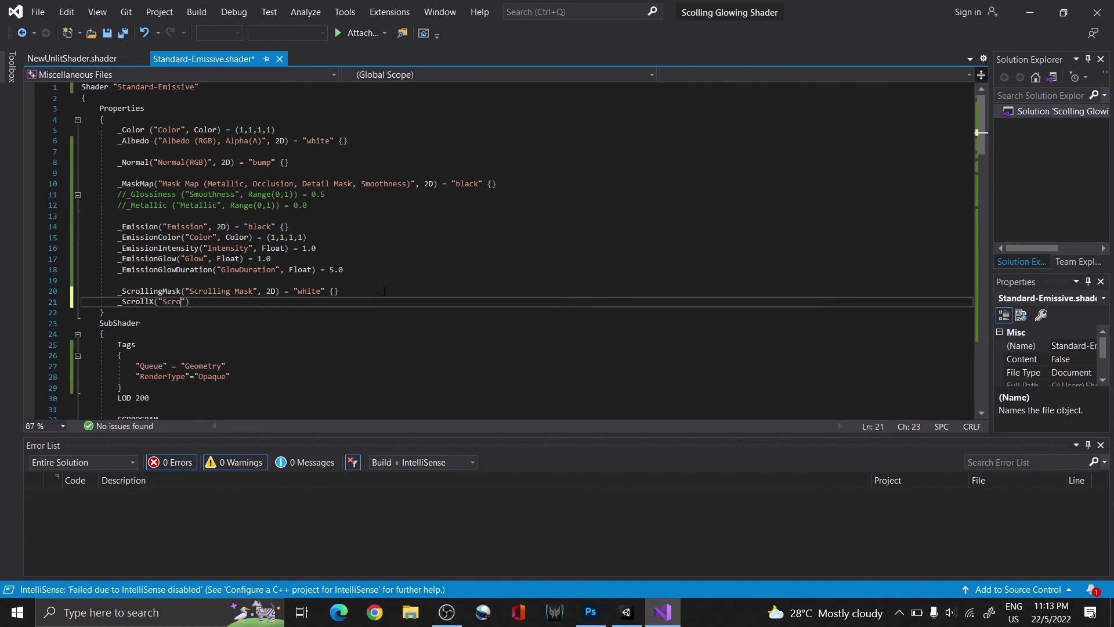
pyautogui.write('Speed (X)", Float)')
pyautogui.write(' = 0.2')
pyautogui.hotkey('shift', 'Home')
pyautogui.hotkey('ctrl', 'c')
pyautogui.press('End')
pyautogui.press('Return')
pyautogui.hotkey('ctrl', 'v')
pyautogui.press('Home')
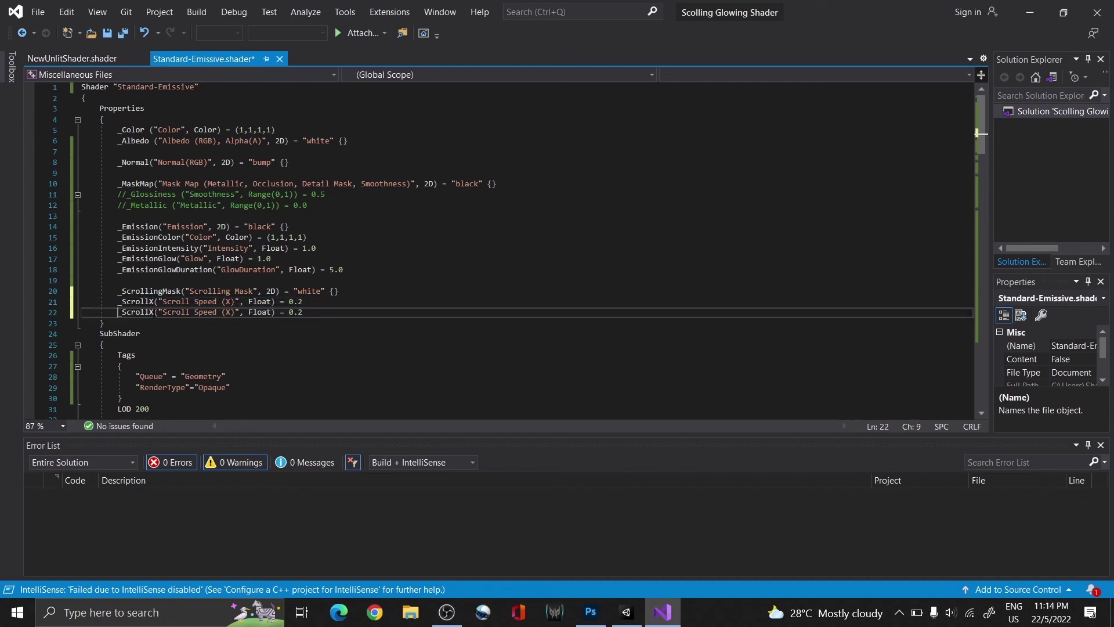
pyautogui.write('YY')
pyautogui.press('End')
pyautogui.hotkey('ctrl', 's')
pyautogui.scroll(-20, 339, 291)
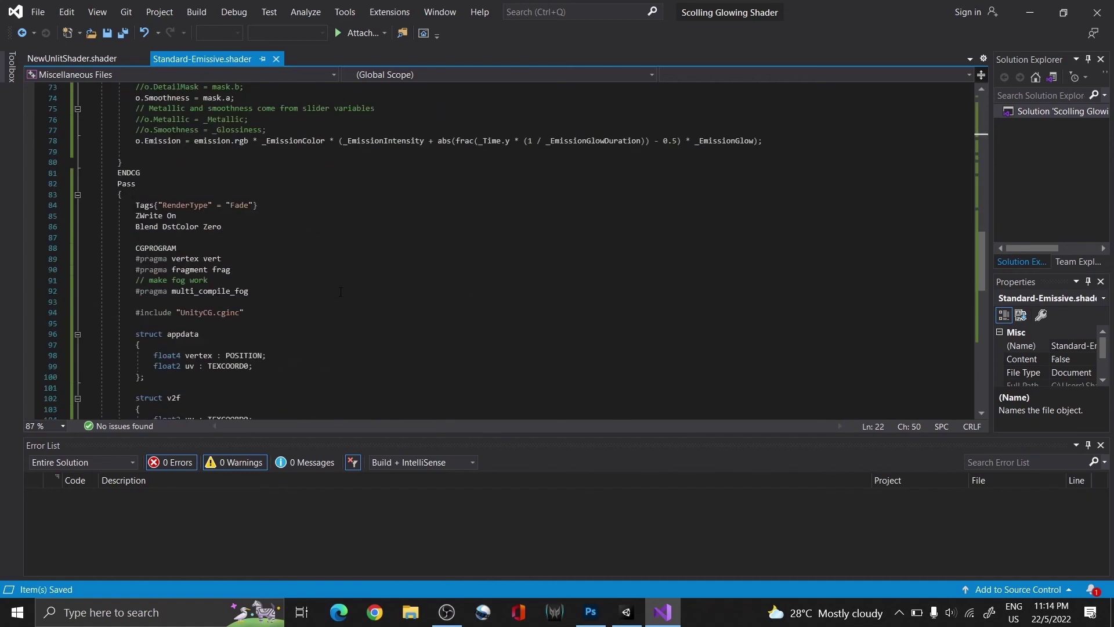
pyautogui.scroll(-8, 340, 291)
# Declare float _ScrollX and float _ScrollY below the _ScrollingMask_ST declaration.
pyautogui.click(280, 227)
pyautogui.press('Return')
pyautogui.write('float _ScrollX;')
pyautogui.press('Return')
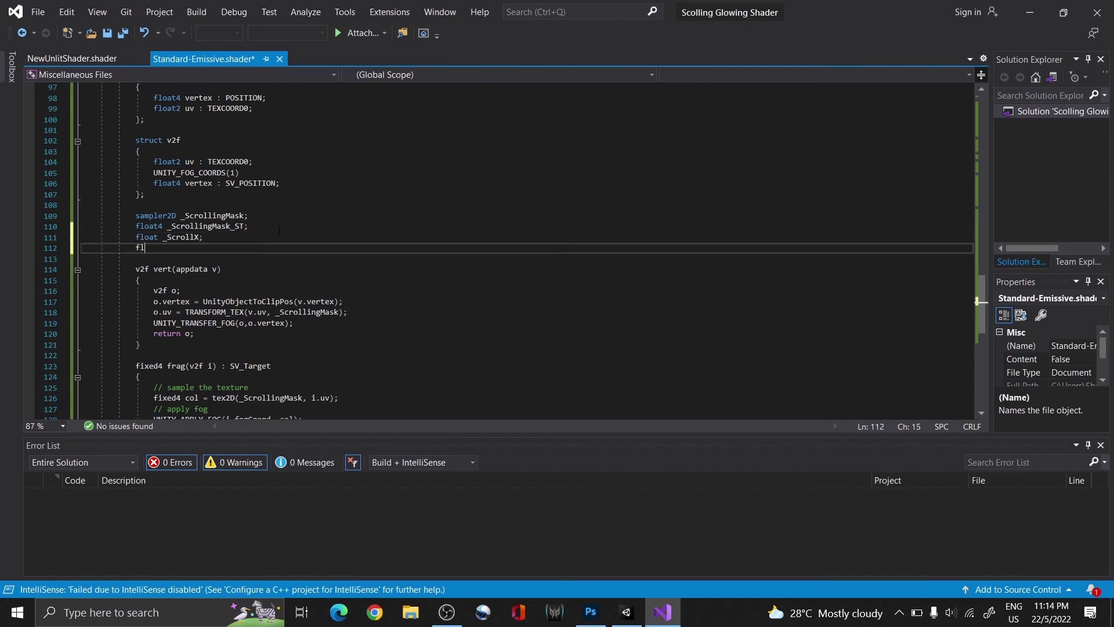
pyautogui.write('oat _ScrollY;')
pyautogui.scroll(-3, 279, 228)
pyautogui.scroll(-2, 283, 222)
# Offset i.uv.x by _Time.y * _ScrollX and i.uv.y by _Time.y * _ScrollY in frag.
pyautogui.click(285, 216)
pyautogui.press('Return')
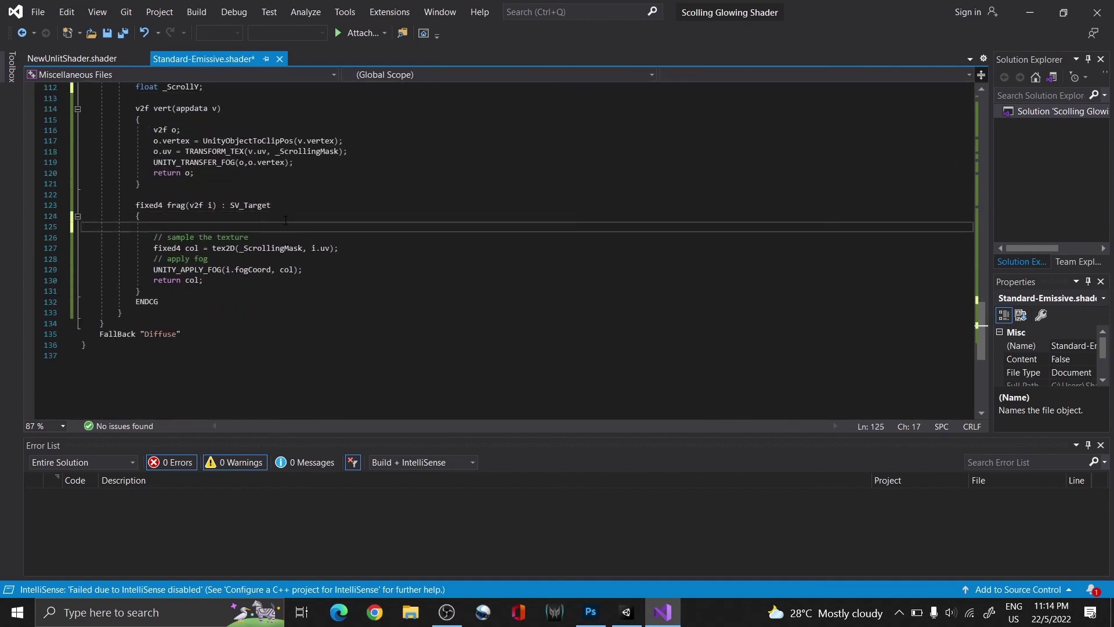
pyautogui.write('i.uv.x +=_Time.y')
pyautogui.write(' * _ScrollX;')
pyautogui.press('Return')
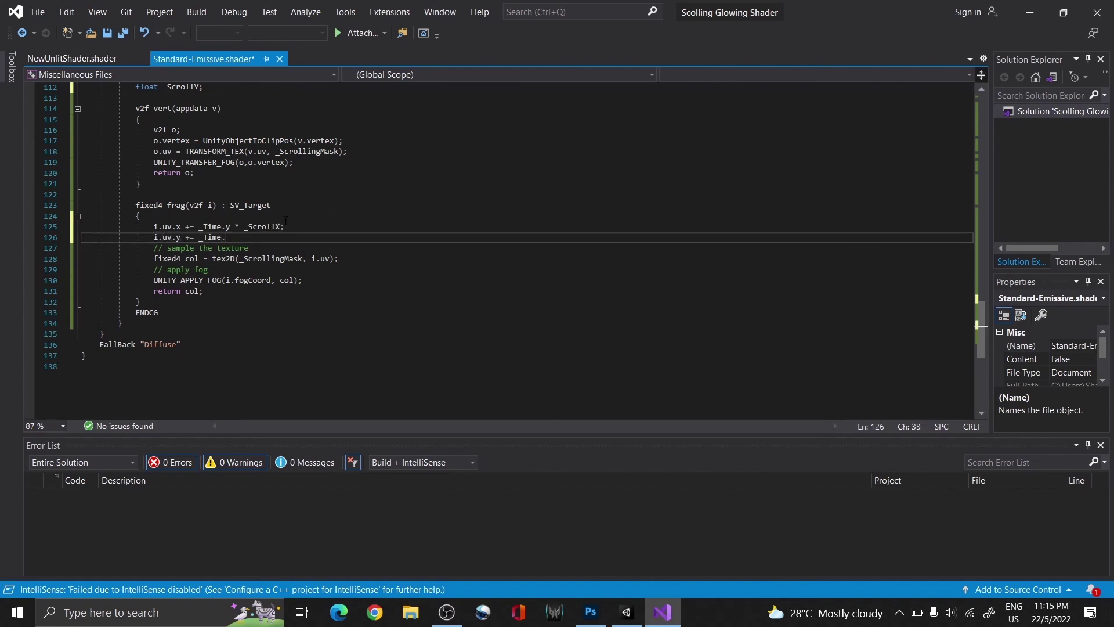
pyautogui.write('y * _ScrollY;')
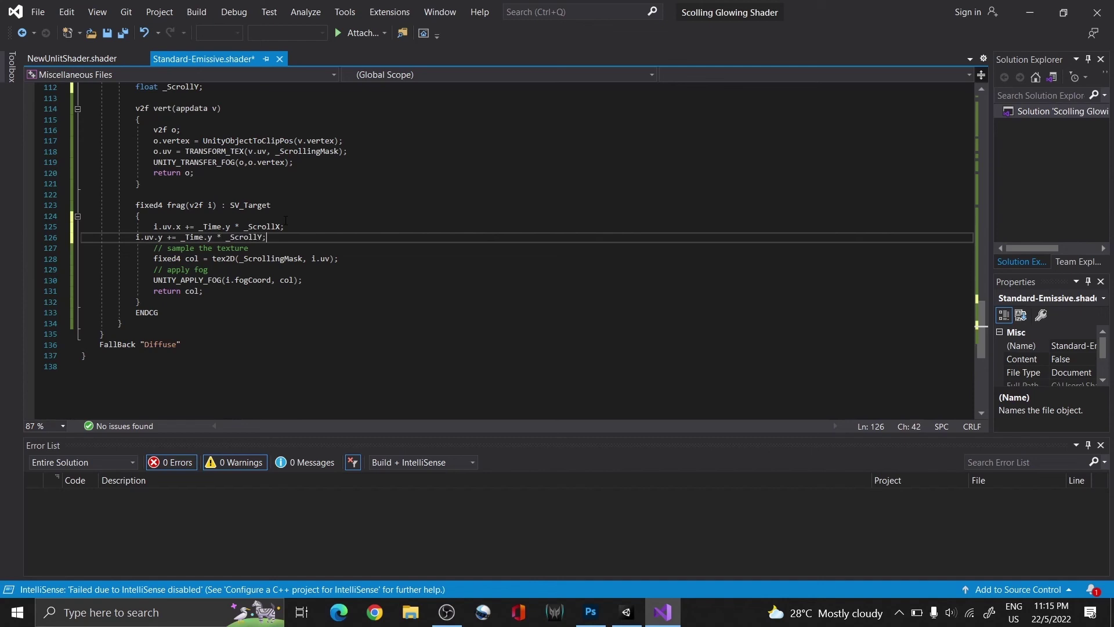
# Add an Albedo header above Color and attributes above the Normal texture property.
pyautogui.click(419, 207)
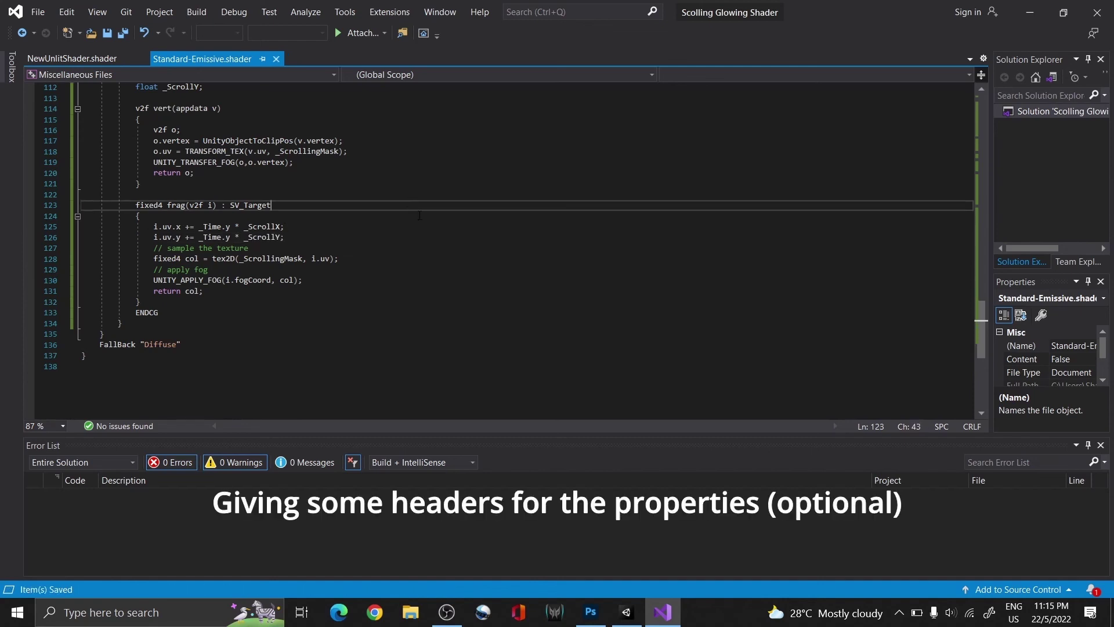
pyautogui.scroll(20, 419, 215)
pyautogui.scroll(15, 419, 215)
pyautogui.click(303, 116)
pyautogui.press('Return')
pyautogui.write('[H')
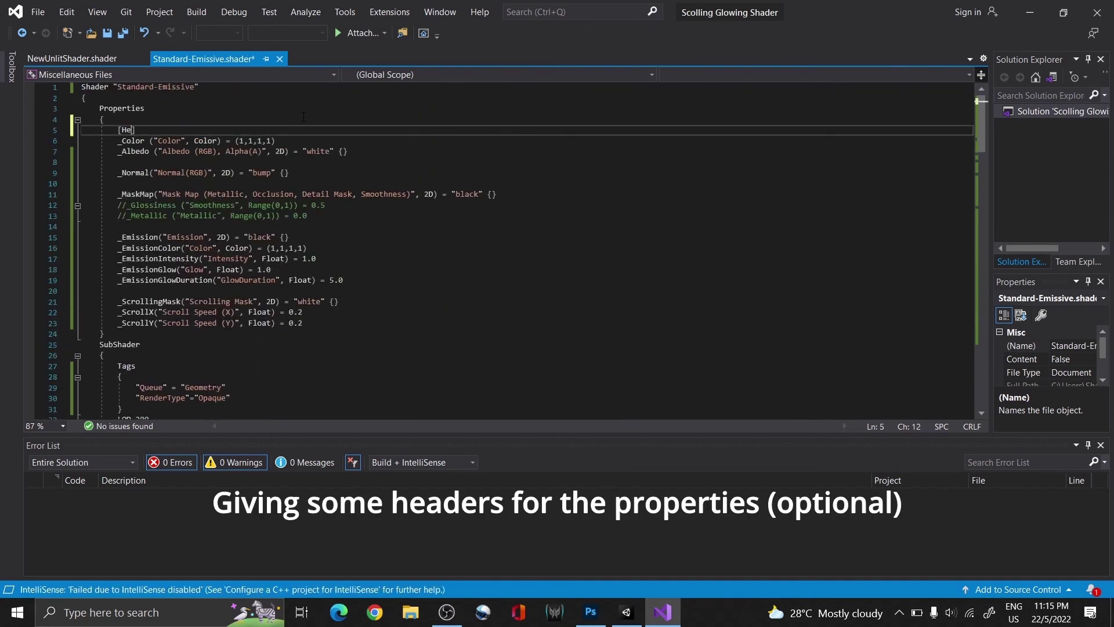
pyautogui.write('eader(Albedo')
pyautogui.write('Space]')
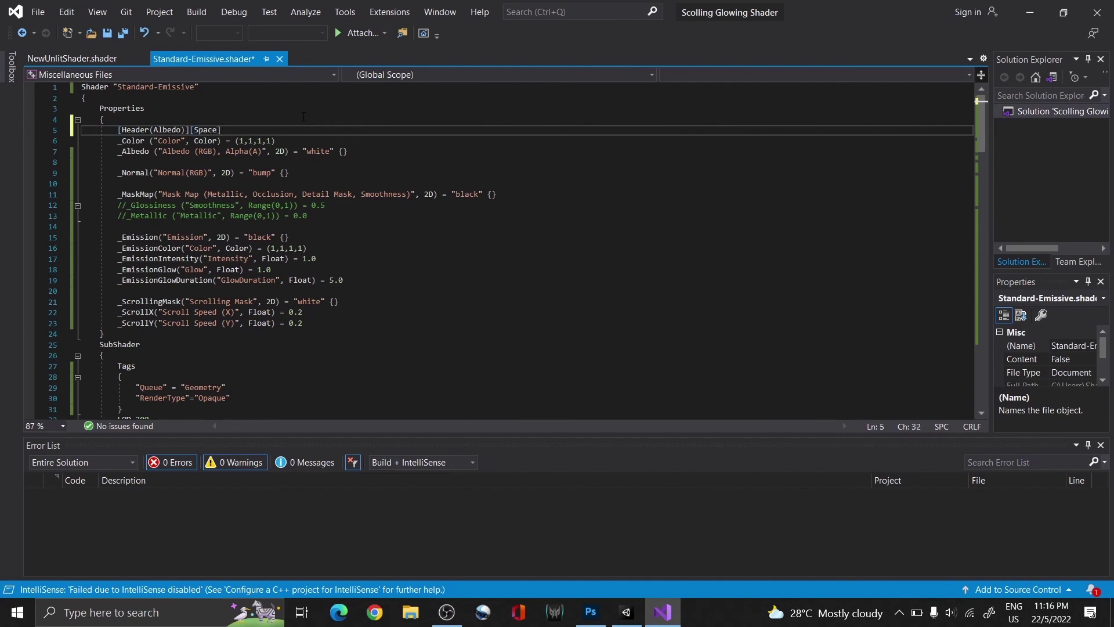
pyautogui.write('MainTexture')
pyautogui.click(266, 158)
pyautogui.press('Return')
pyautogui.write('[H')
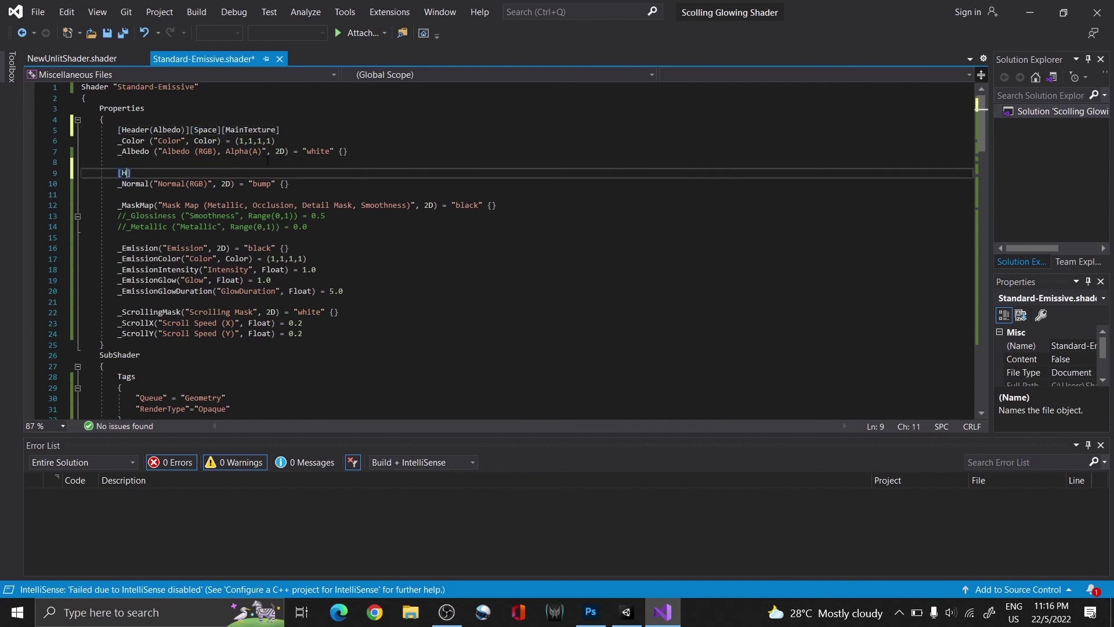
pyautogui.write('eader(Details)][Space]')
pyautogui.write('[NoScaleOffset][Normal')
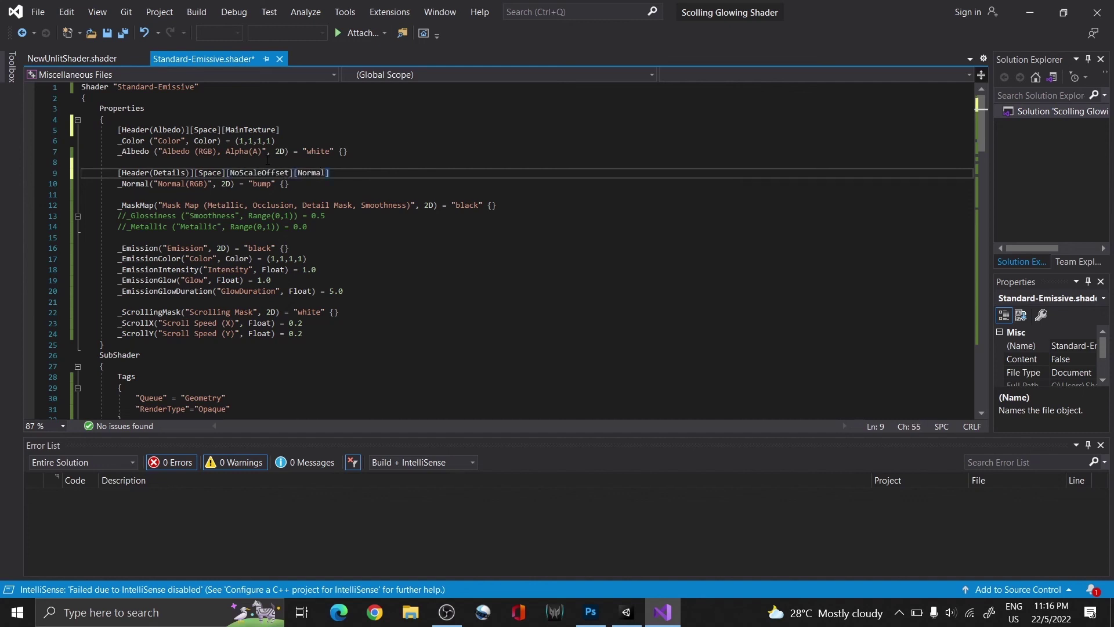
# Add Details, Emission and Mask headers with spacing and NoScaleOffset, then save.
pyautogui.press('Down')
pyautogui.press('Down')
pyautogui.press('Return')
pyautogui.write('[NoScaleOffset')
pyautogui.click(228, 248)
pyautogui.press('Return')
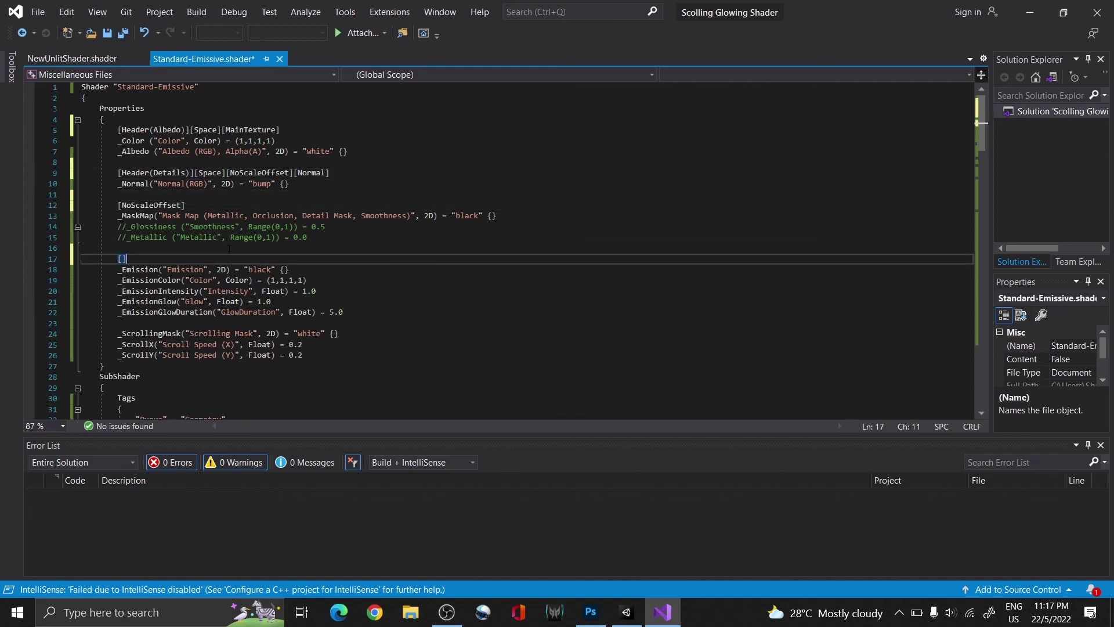
pyautogui.write('[Header(Emission)][Space][NoSca')
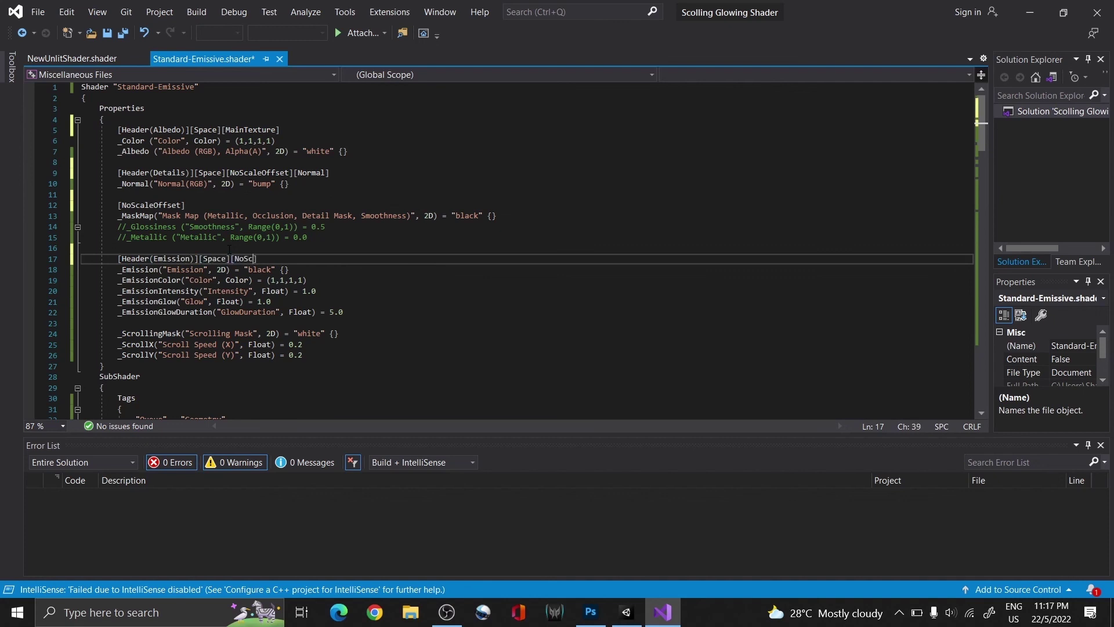
pyautogui.write('leOffset]')
pyautogui.click(249, 323)
pyautogui.press('Return')
pyautogui.write('[Header(Mask')
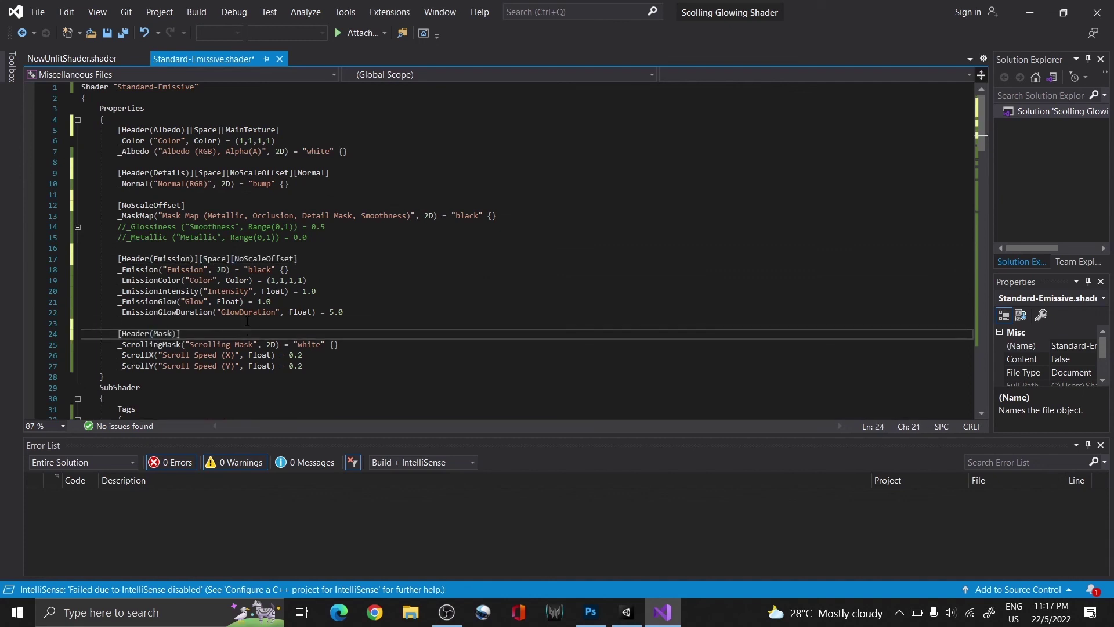
pyautogui.write(')][Space')
pyautogui.hotkey('ctrl', 's')
pyautogui.scroll(-5, 431, 210)
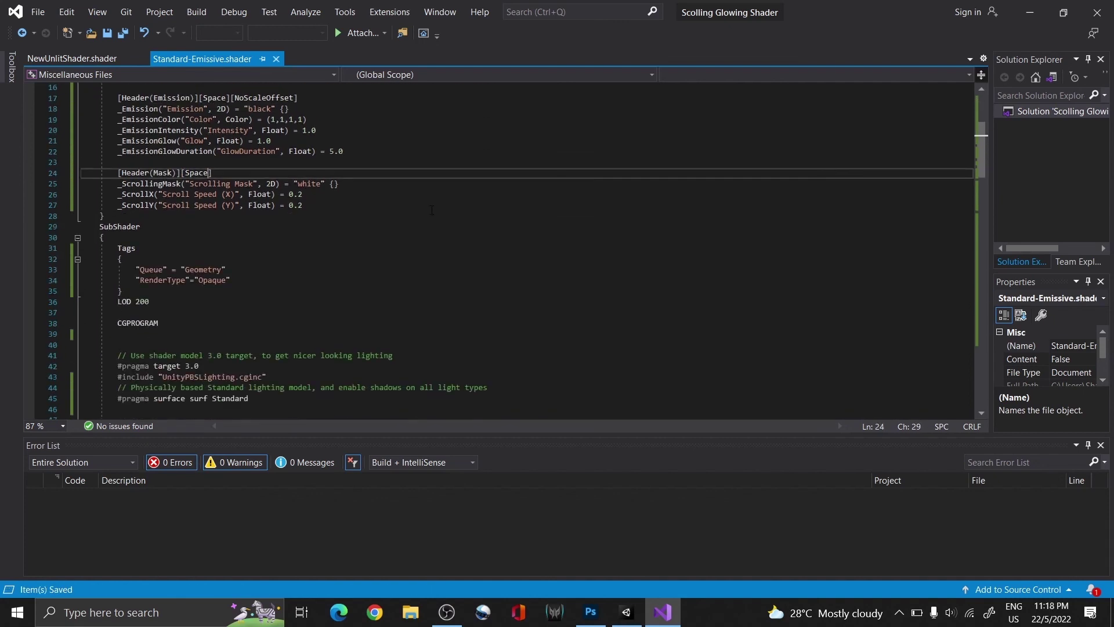
pyautogui.scroll(-3, 431, 210)
# Move the LOD 200 line from the SubShader to below the pass Tags line.
pyautogui.moveTo(117, 204); pyautogui.dragTo(150, 204)
pyautogui.hotkey('ctrl', 'x')
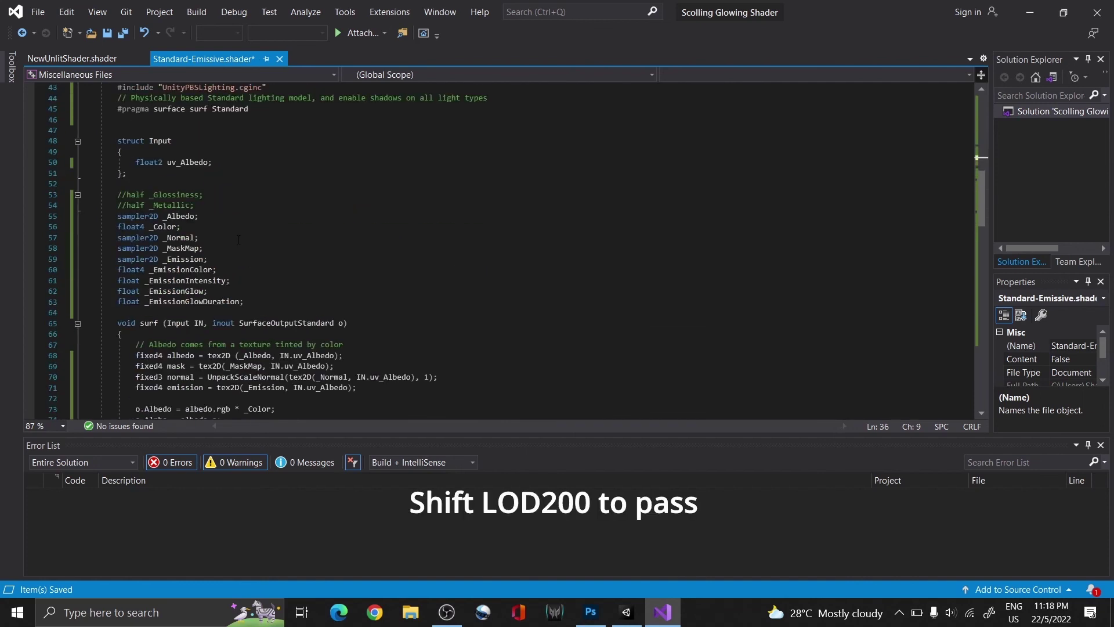
pyautogui.scroll(-15, 238, 238)
pyautogui.scroll(5, 237, 238)
pyautogui.scroll(7, 238, 238)
pyautogui.scroll(-13, 238, 237)
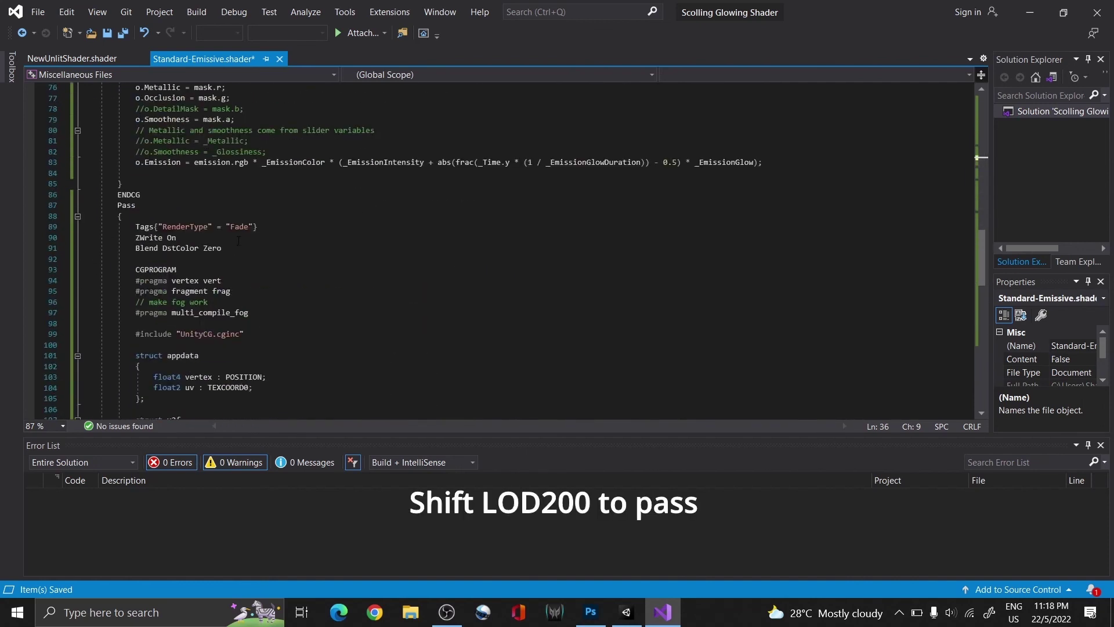
pyautogui.click(269, 227)
pyautogui.press('Return')
pyautogui.hotkey('ctrl', 'v')
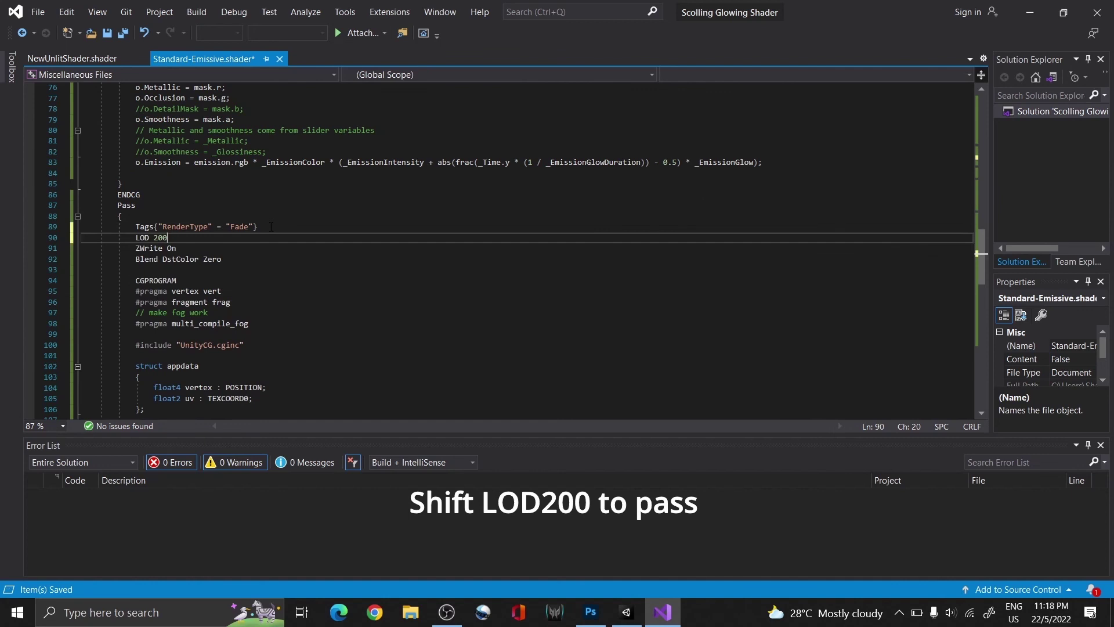
pyautogui.scroll(5, 271, 226)
pyautogui.scroll(8, 271, 226)
pyautogui.scroll(8, 271, 226)
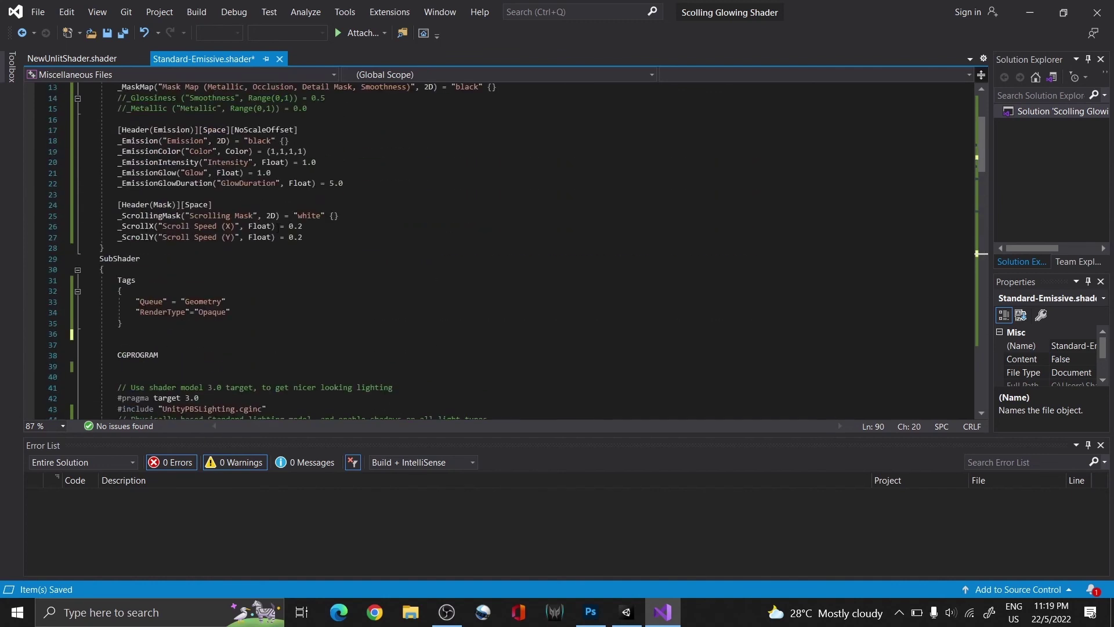
pyautogui.scroll(2, 278, 227)
pyautogui.scroll(2, 277, 227)
pyautogui.scroll(-8, 278, 227)
# Add #pragma exclude_renderers gles under the surface pragma, save, and return to Unity.
pyautogui.click(134, 312)
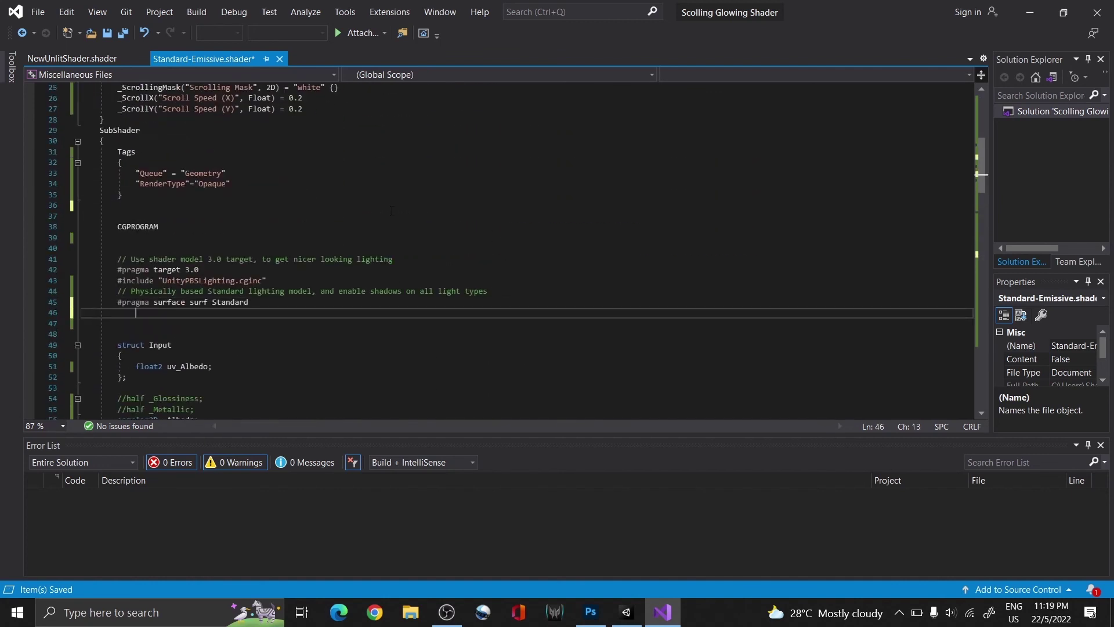
pyautogui.write('#pragma ')
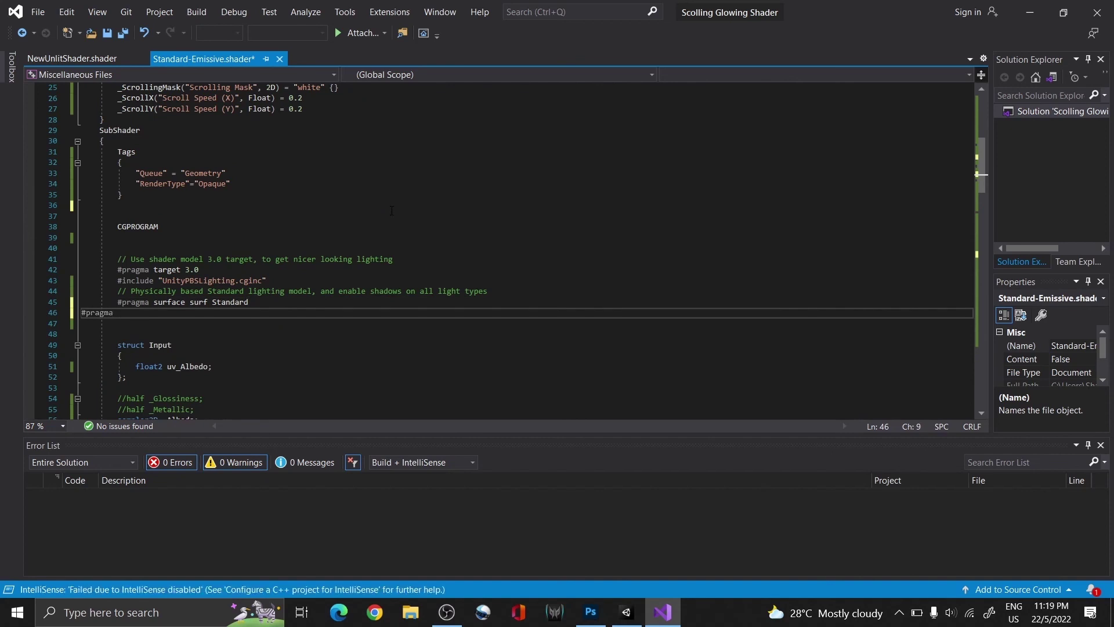
pyautogui.write('exclude_renderers ')
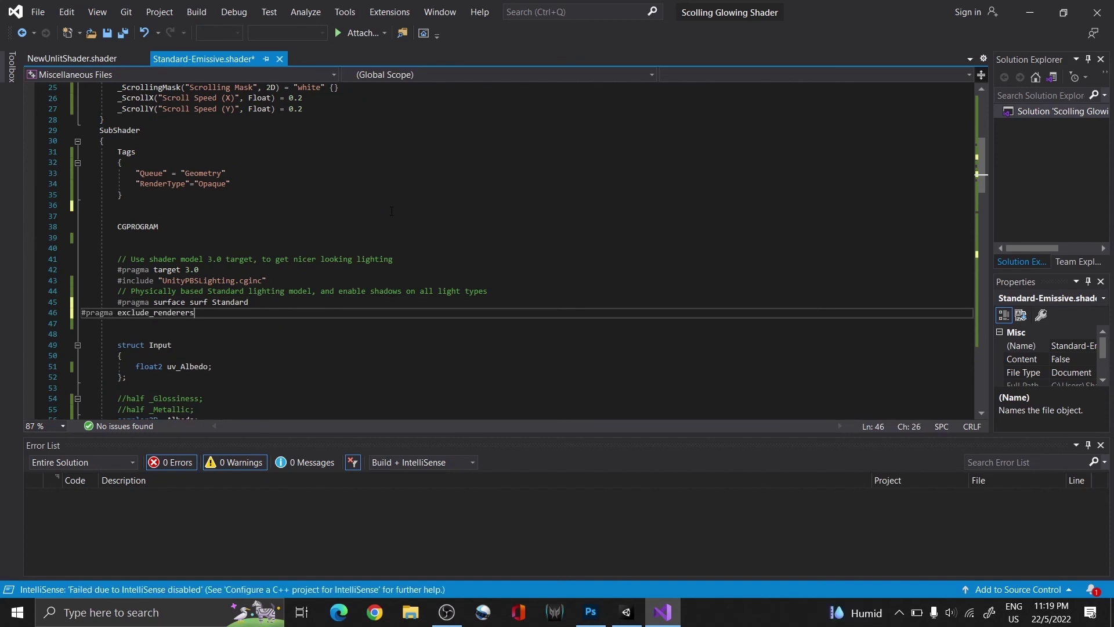
pyautogui.write('gles')
pyautogui.hotkey('ctrl', 's')
pyautogui.scroll(-8, 379, 213)
pyautogui.scroll(-5, 368, 216)
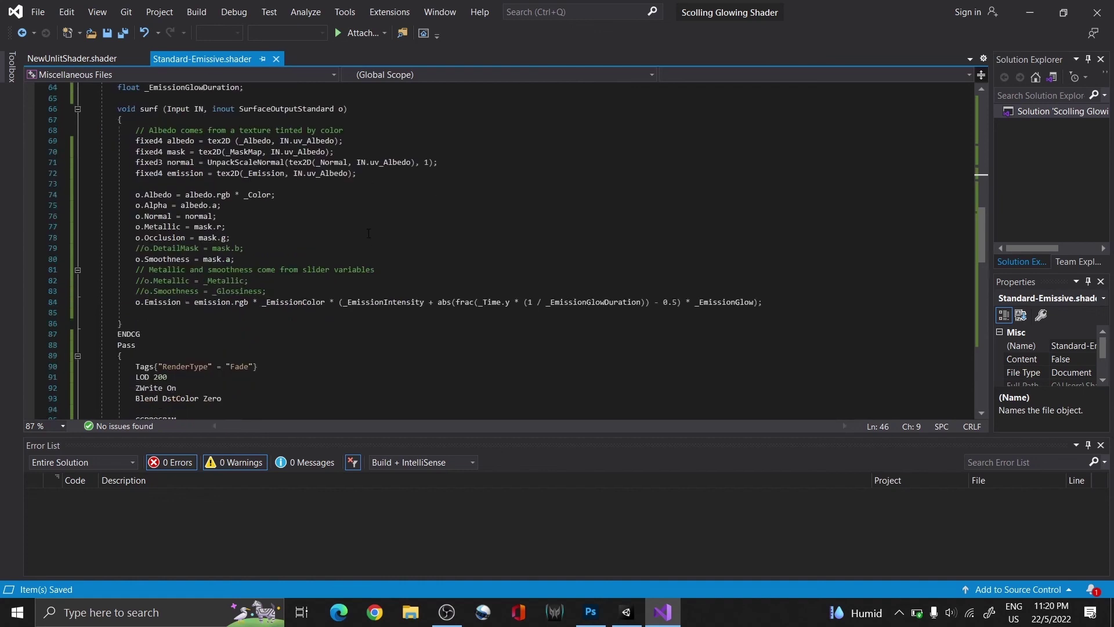
pyautogui.scroll(-4, 368, 222)
pyautogui.scroll(-4, 368, 226)
pyautogui.scroll(-4, 368, 234)
pyautogui.scroll(-4, 368, 234)
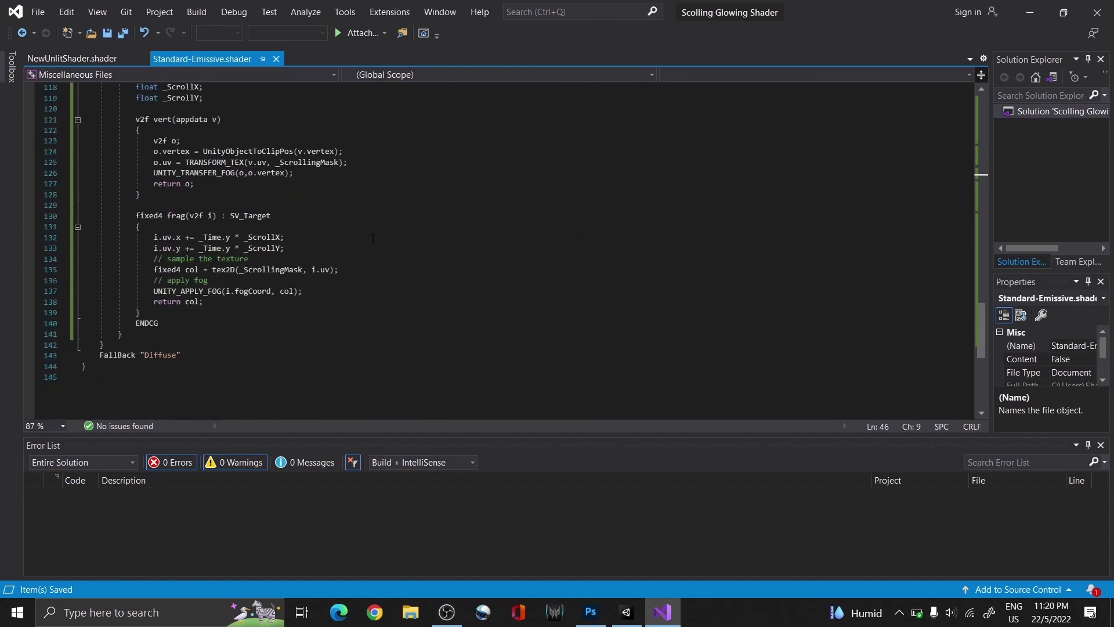
pyautogui.click(626, 612)
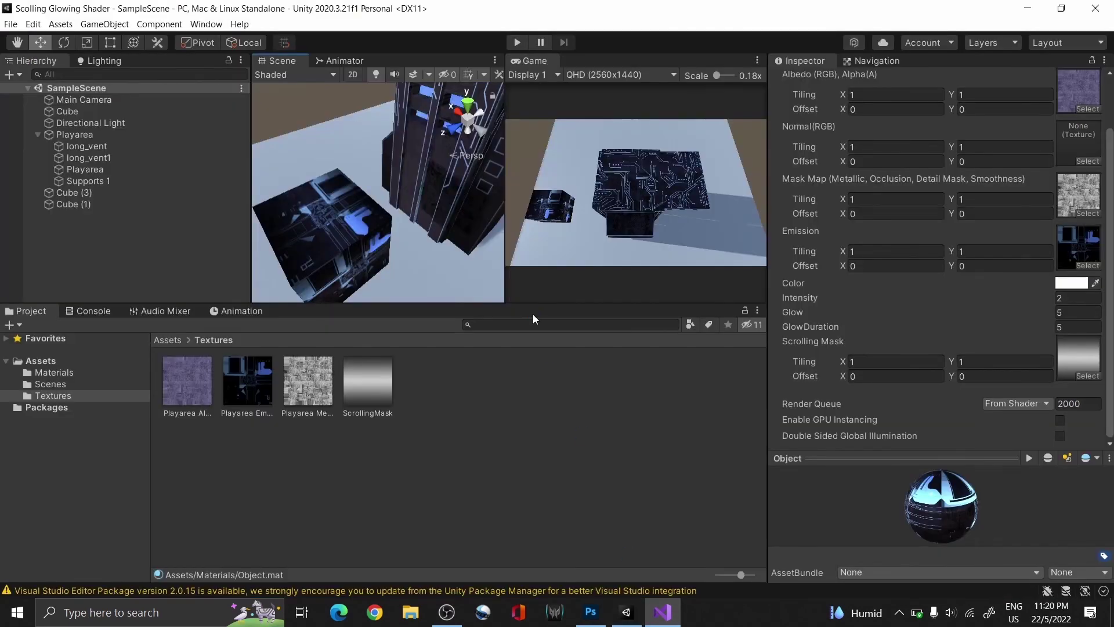